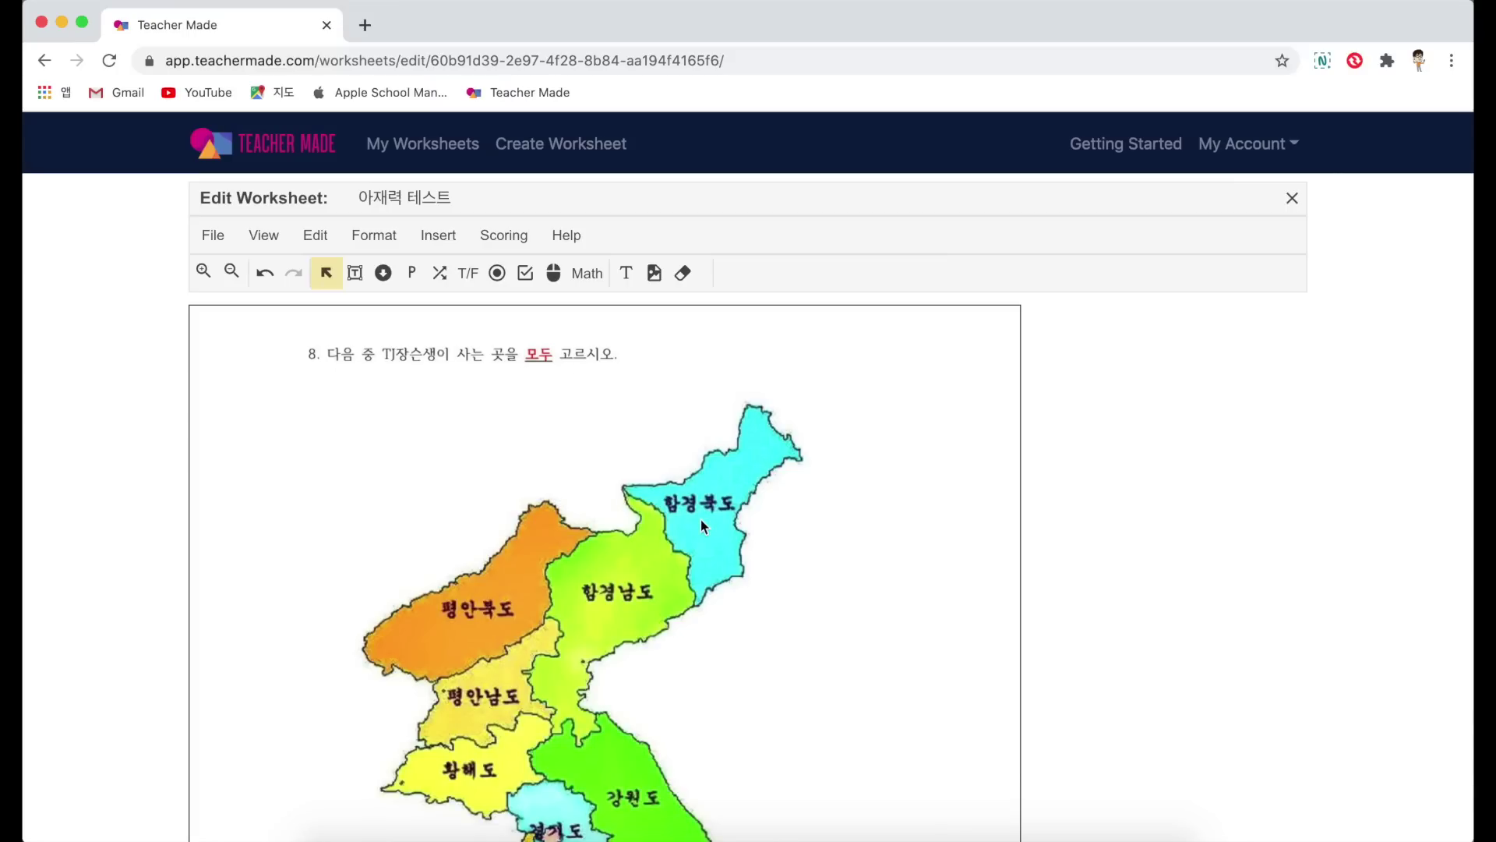
# Step: Draw hot spot rectangles over 경상남도, 경상북도 and 경기도 on the question 8 map
pyautogui.scroll(-5, 700, 520)
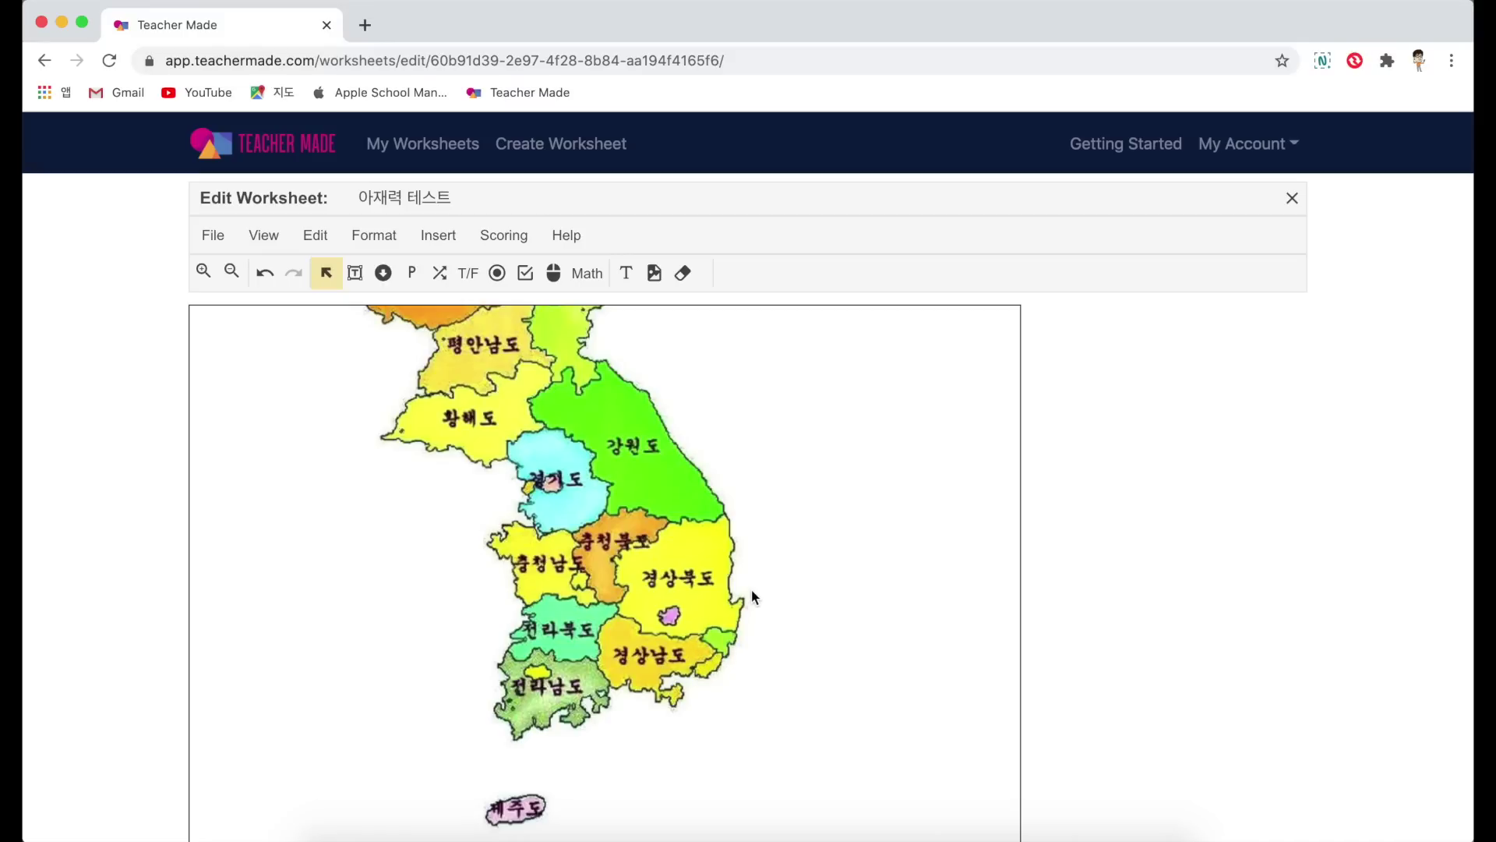
pyautogui.click(554, 275)
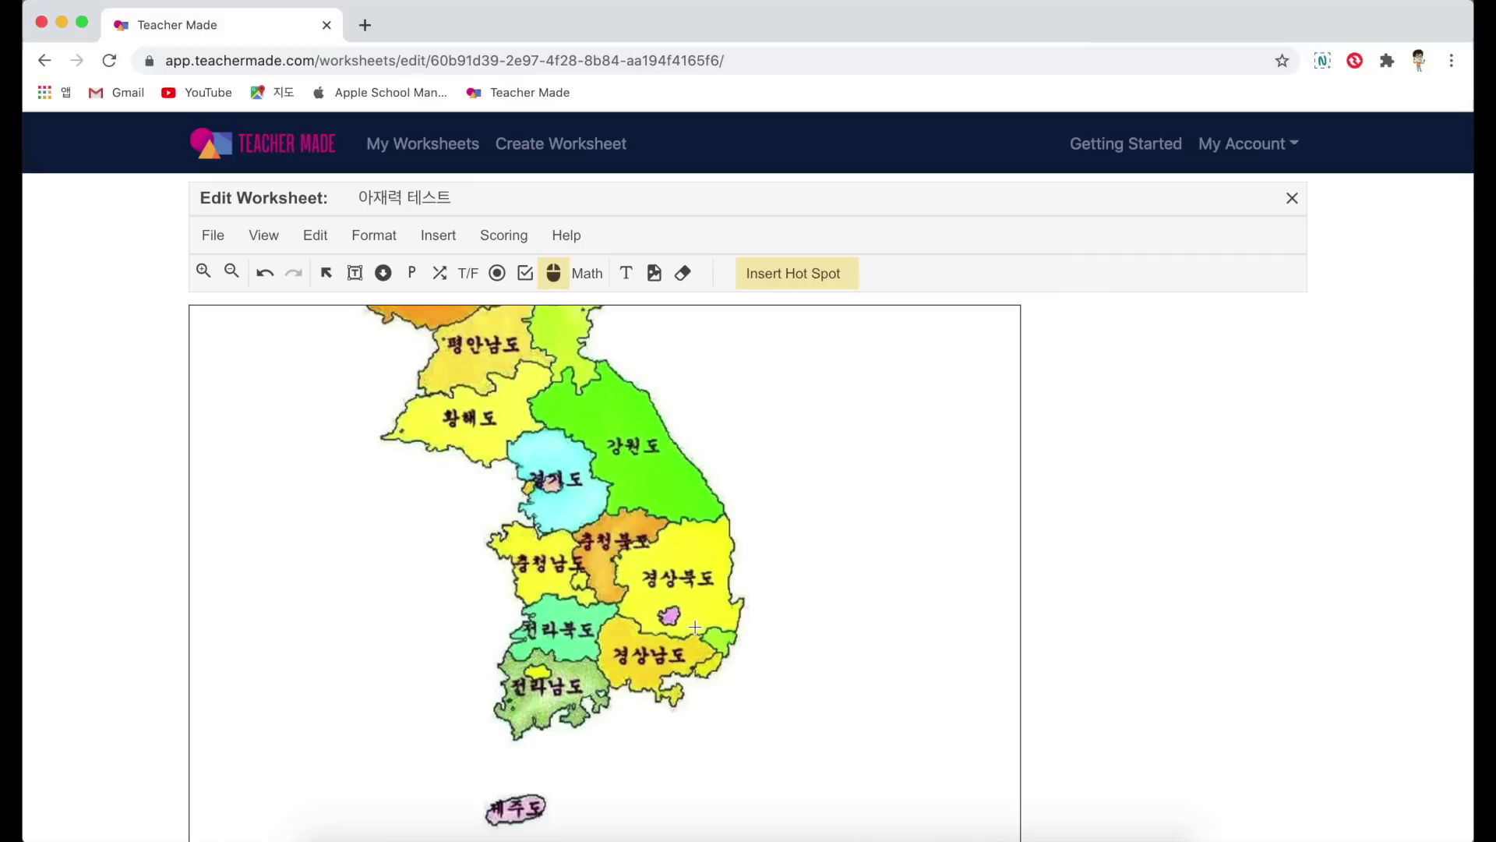
pyautogui.moveTo(695, 628); pyautogui.dragTo(727, 664)
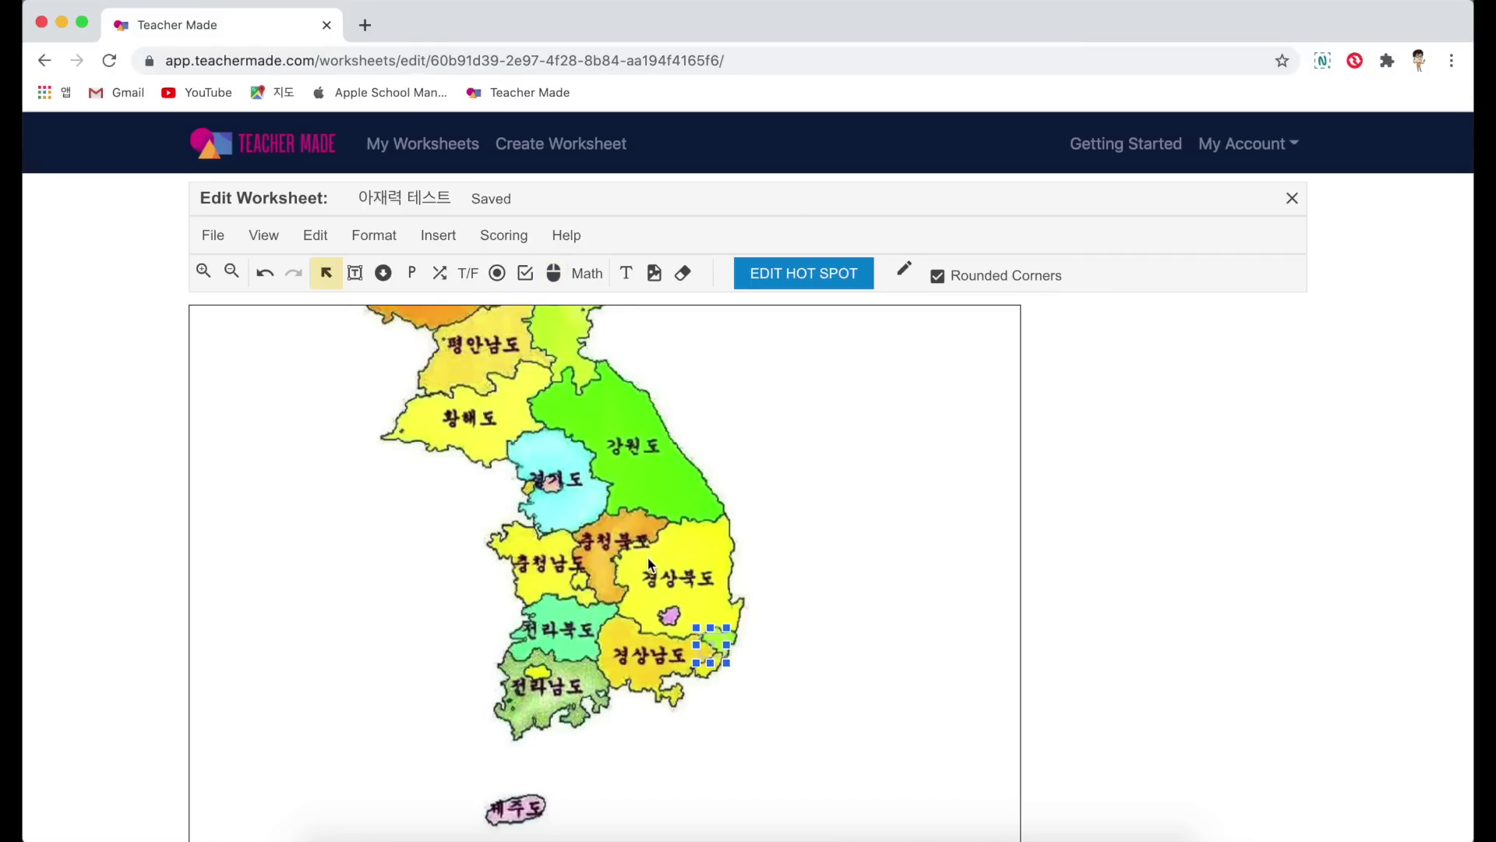
pyautogui.click(553, 273)
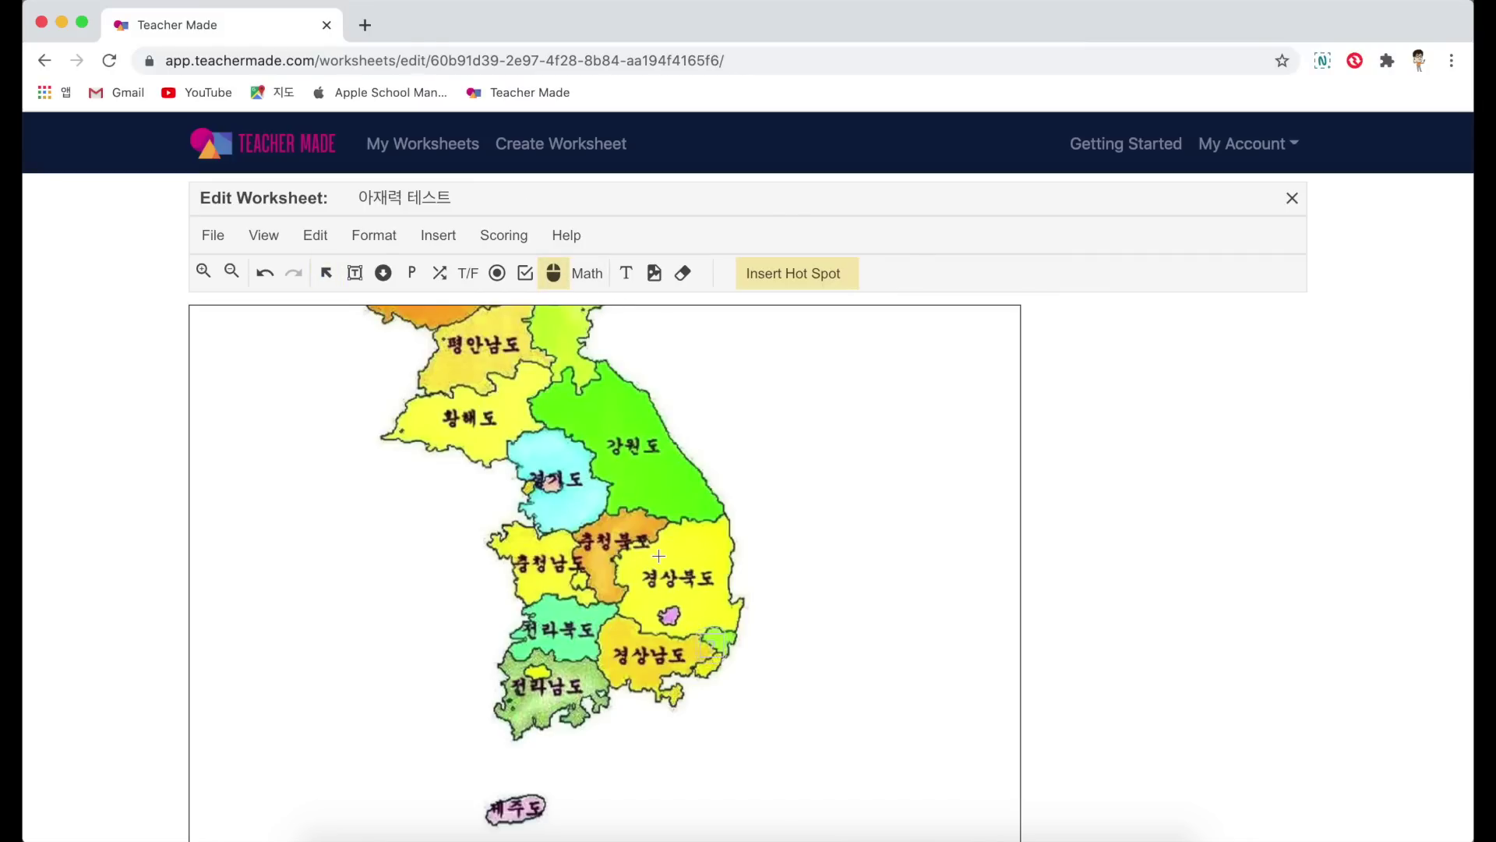
pyautogui.moveTo(654, 551); pyautogui.dragTo(690, 592)
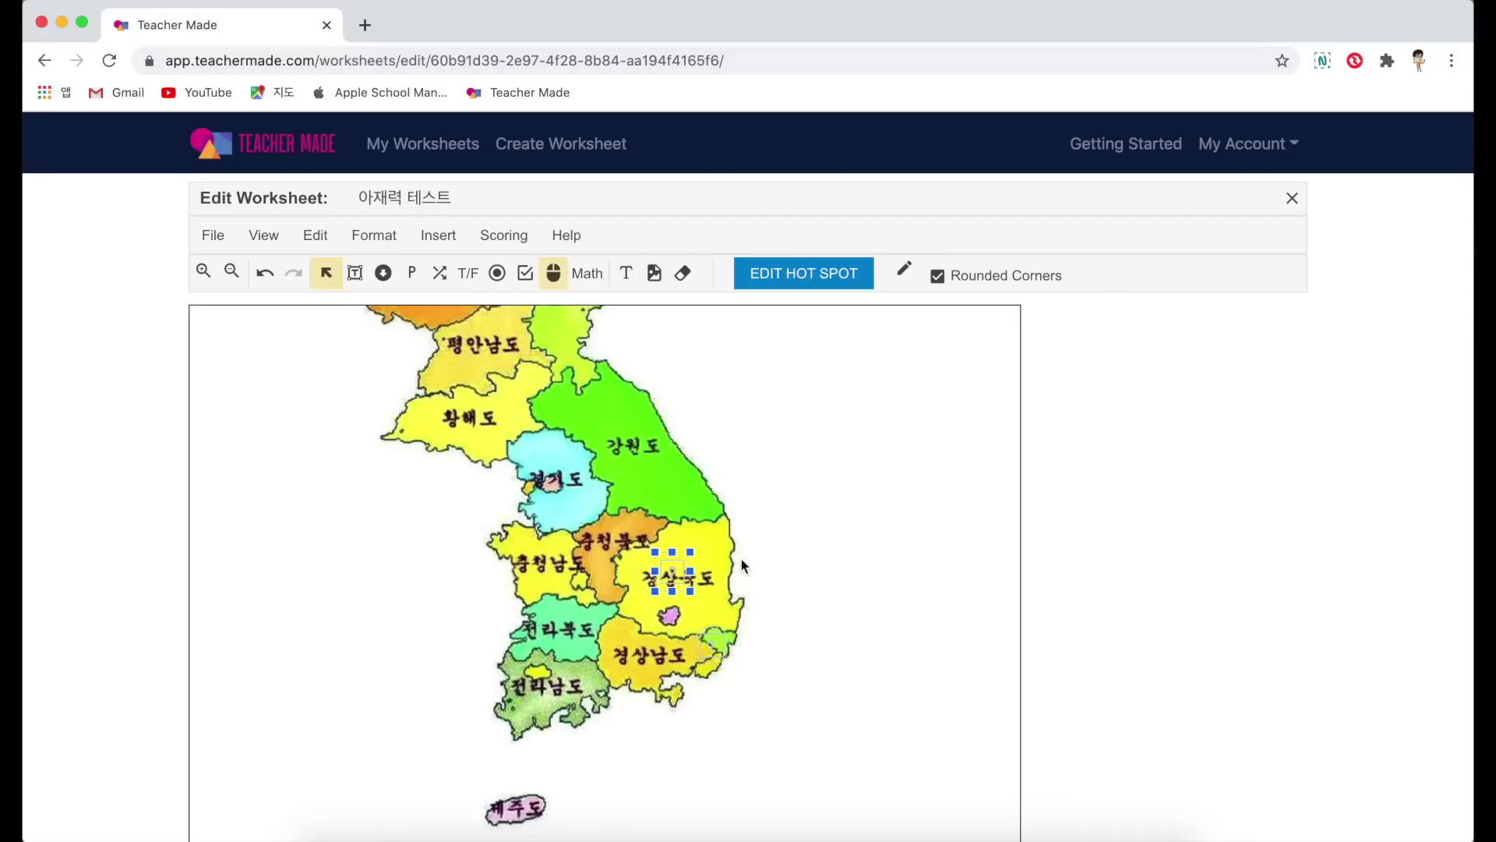
pyautogui.click(554, 279)
pyautogui.moveTo(534, 454); pyautogui.dragTo(572, 493)
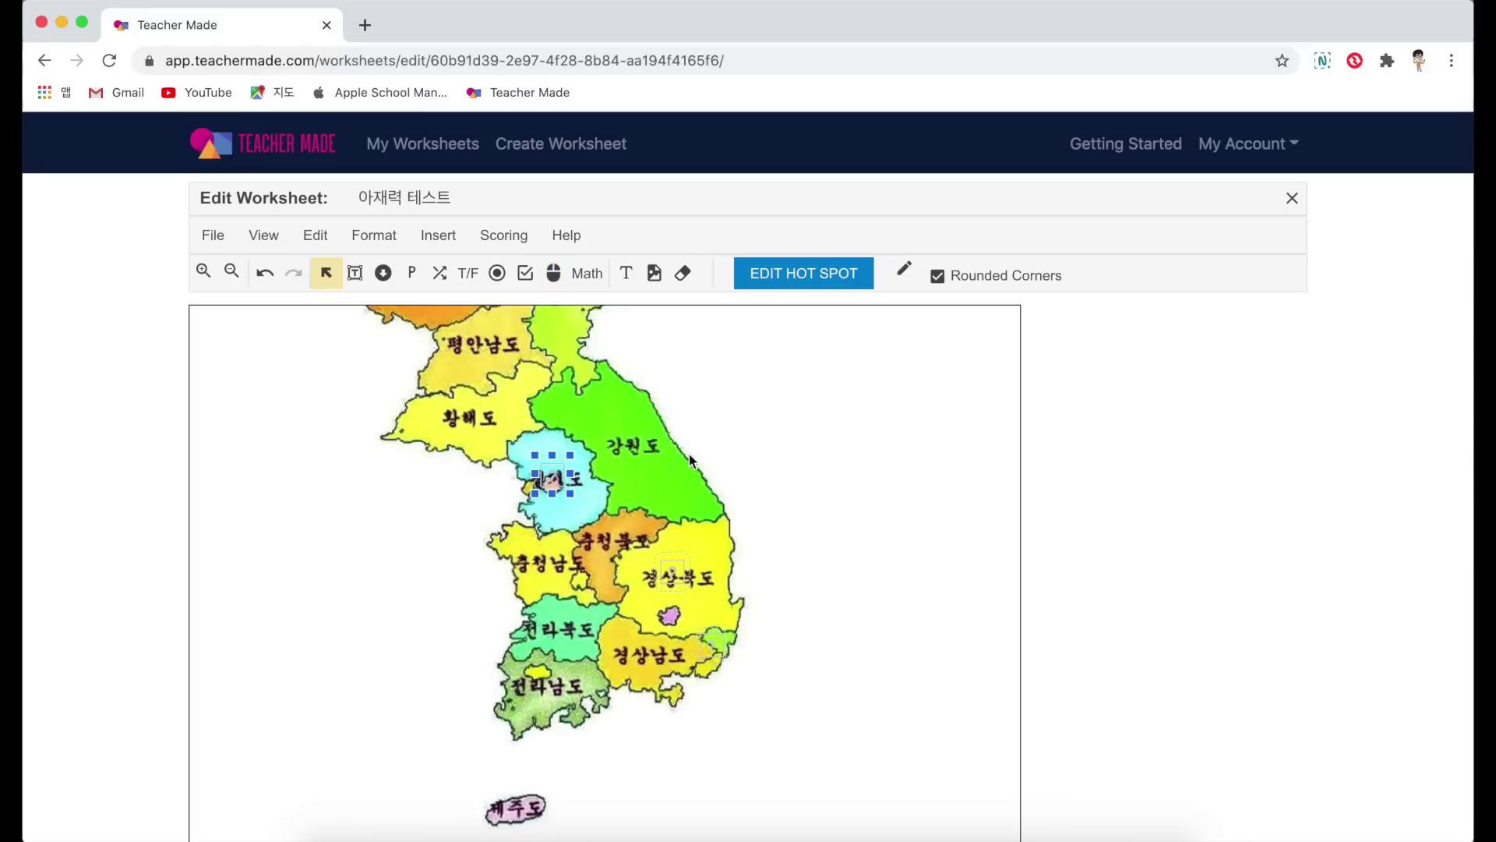
# Step: Add further hot spots over 평안북도 and 제주도
pyautogui.scroll(3, 689, 454)
pyautogui.click(466, 494)
pyautogui.moveTo(525, 382); pyautogui.dragTo(562, 422)
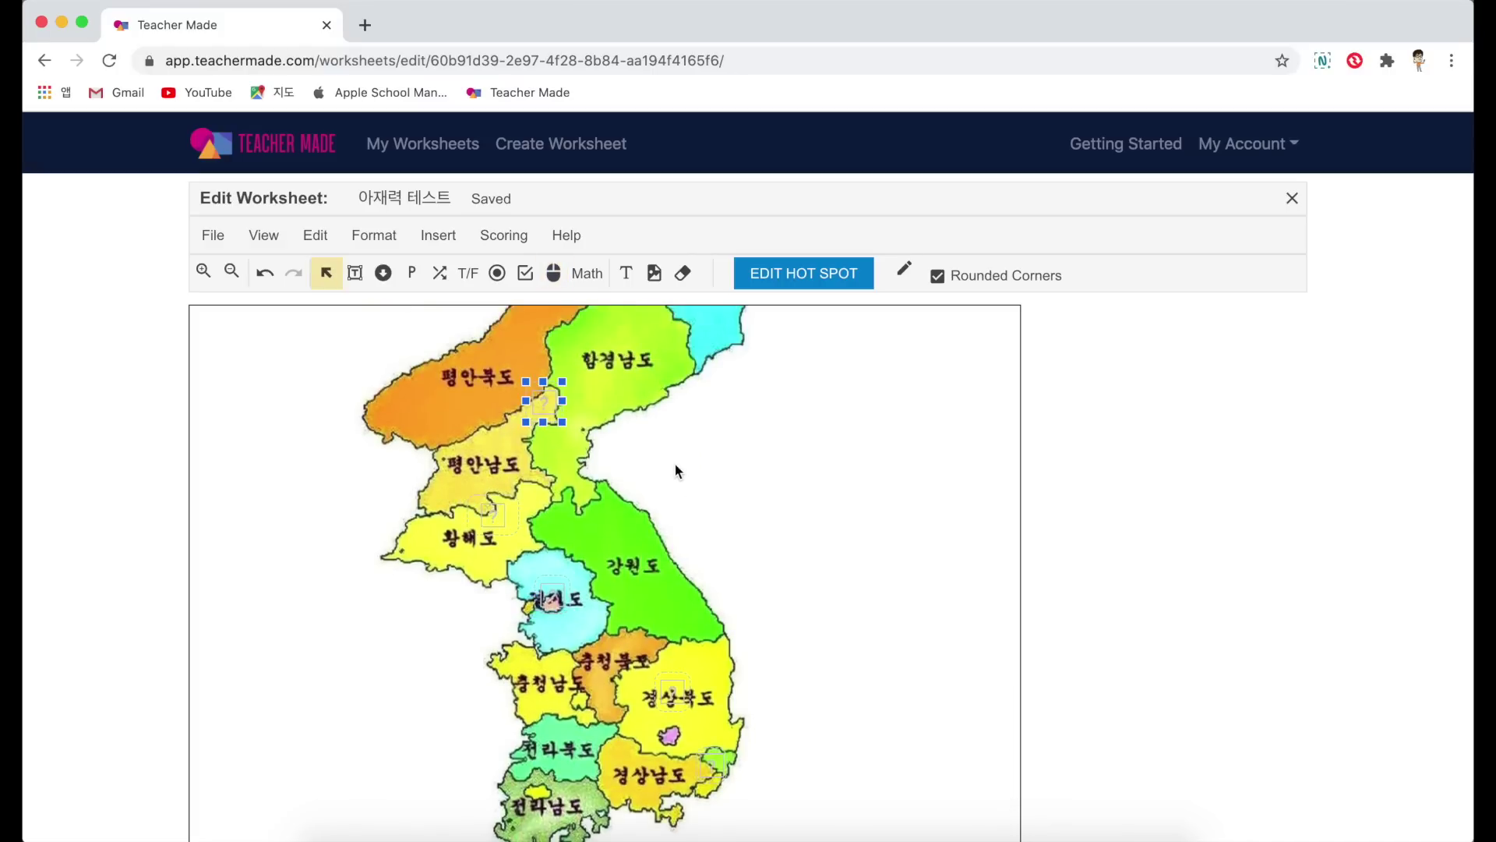
pyautogui.scroll(-5, 704, 483)
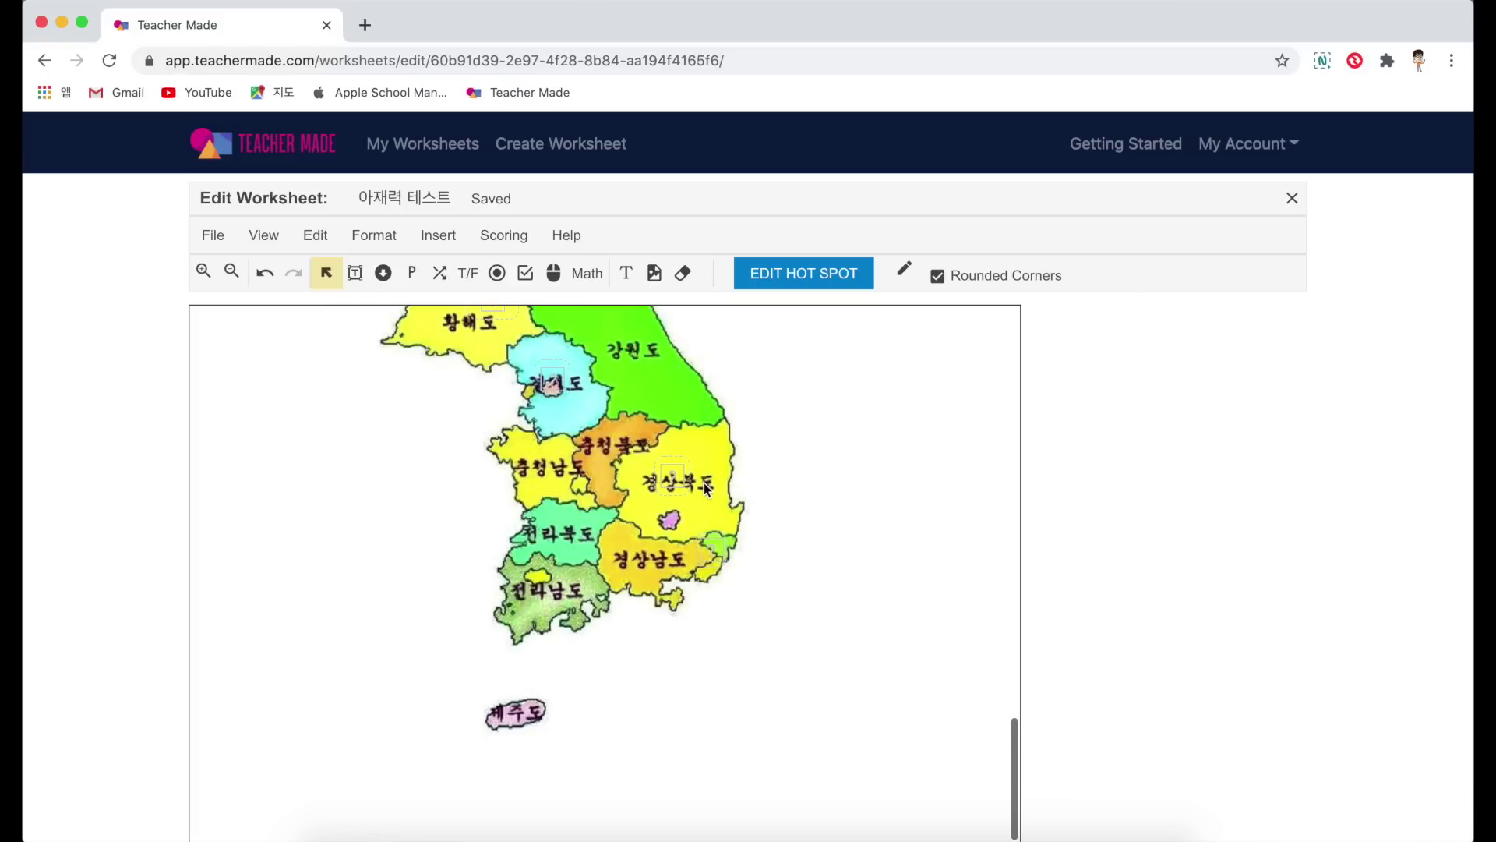
pyautogui.click(587, 274)
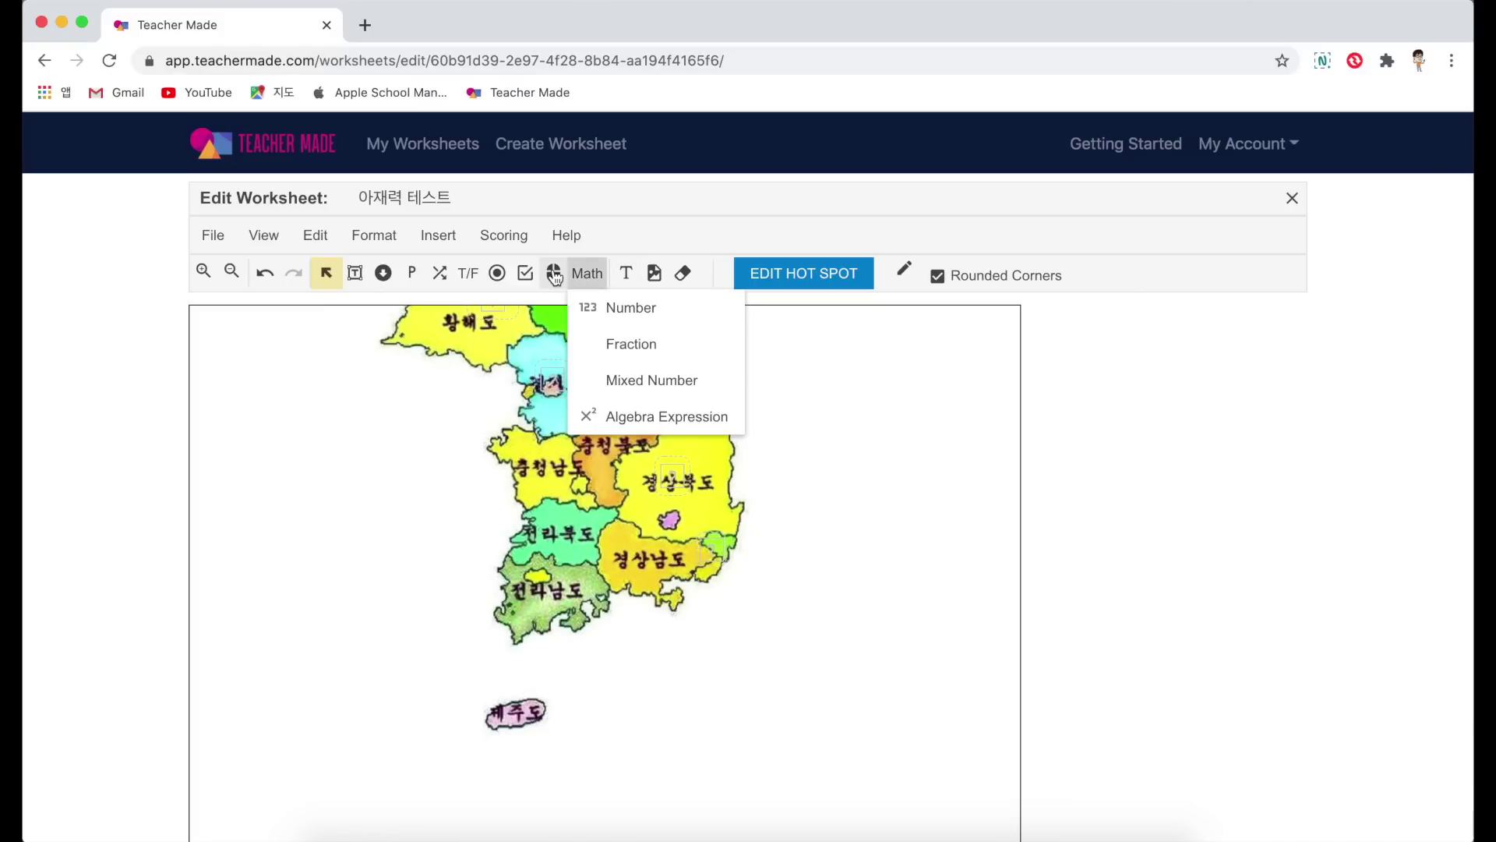
pyautogui.click(554, 274)
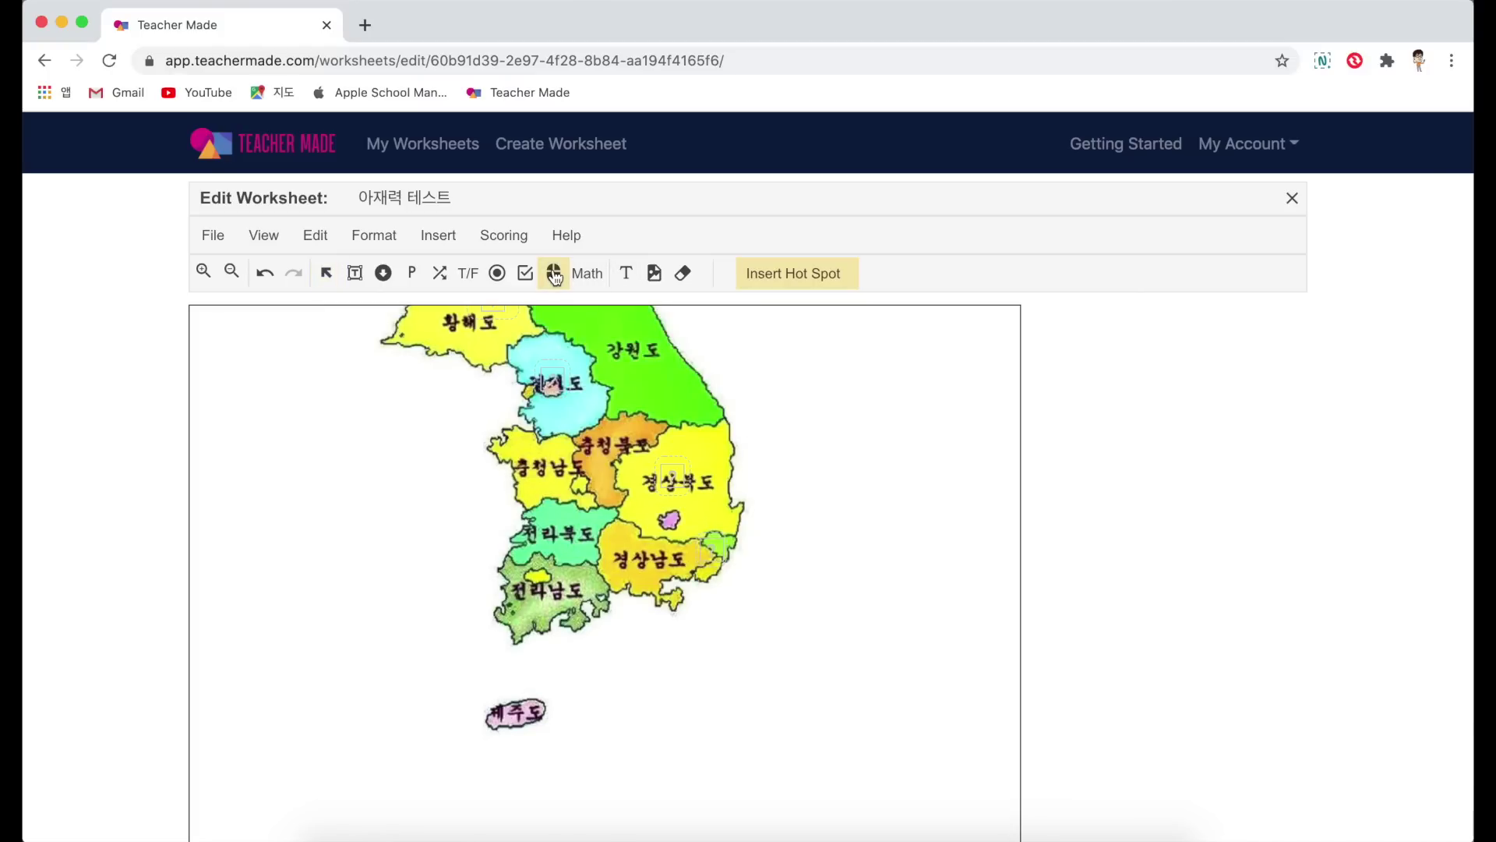
pyautogui.click(502, 702)
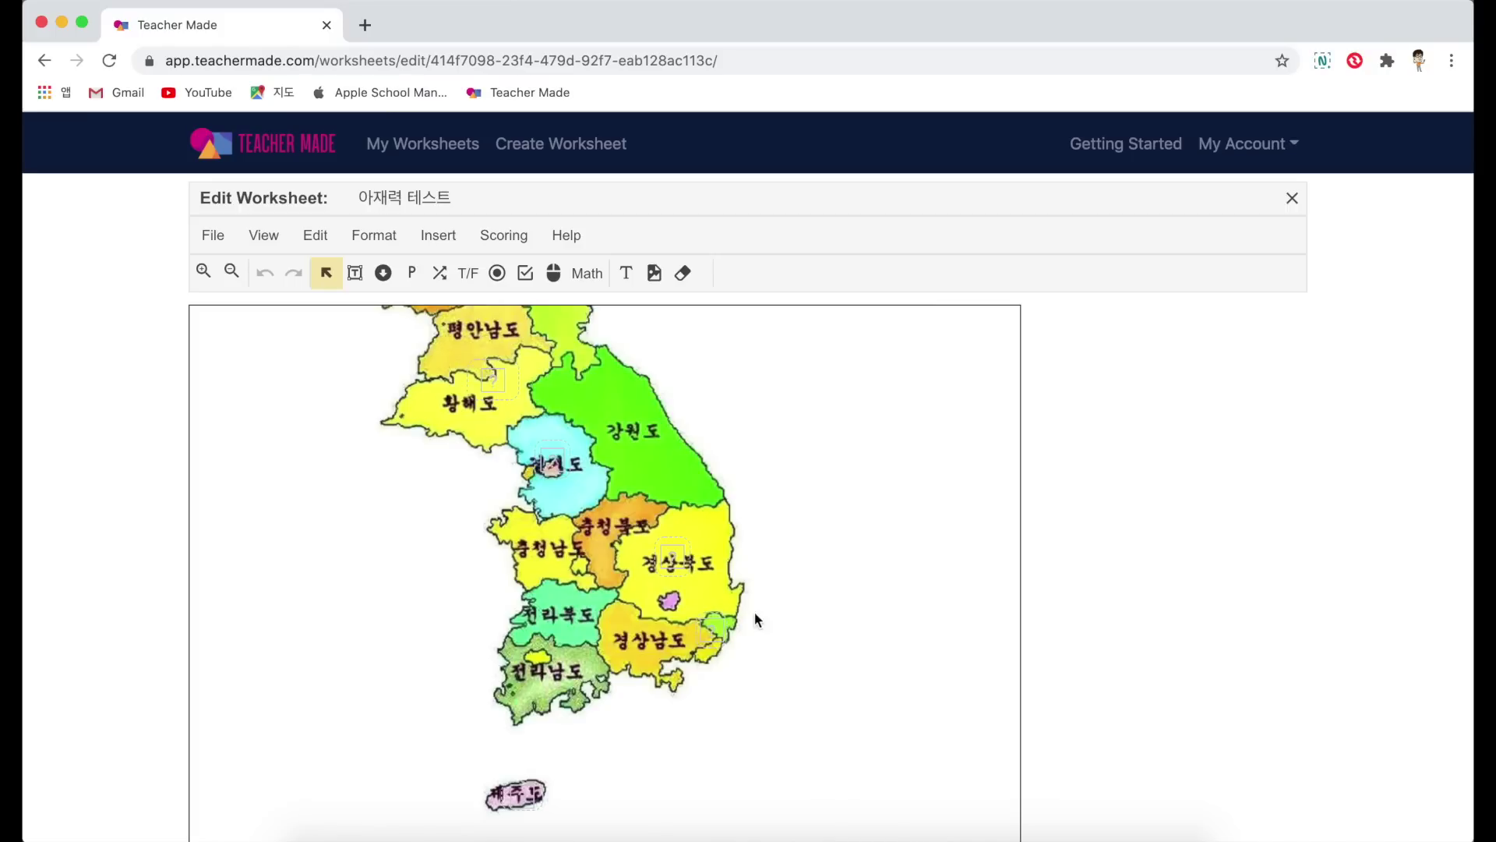
# Step: Set the 경상남도 coast hot spot to require a click, worth 10 points
pyautogui.click(710, 635)
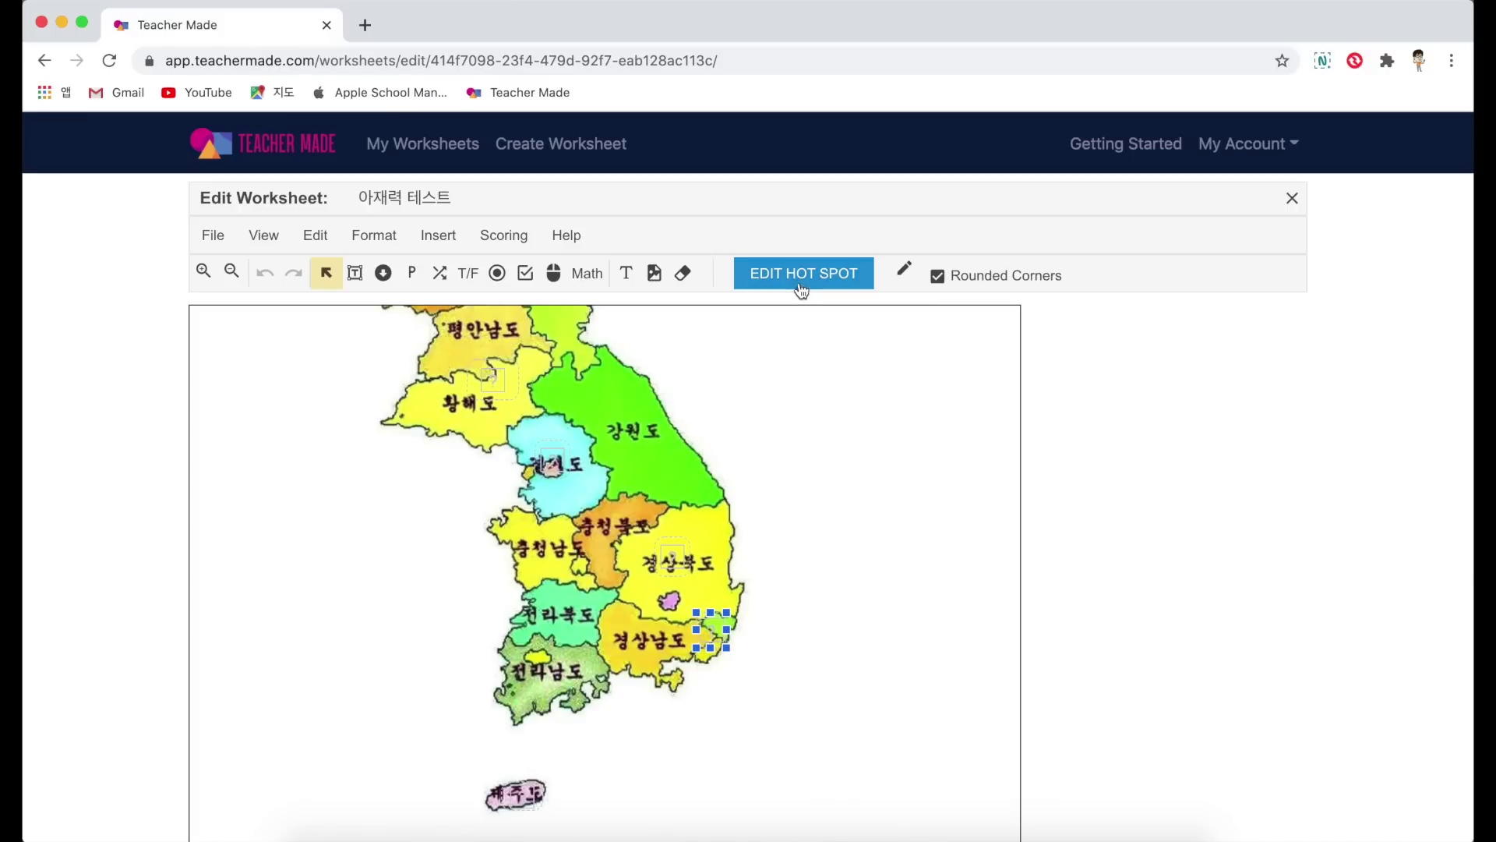
pyautogui.click(800, 274)
pyautogui.click(548, 265)
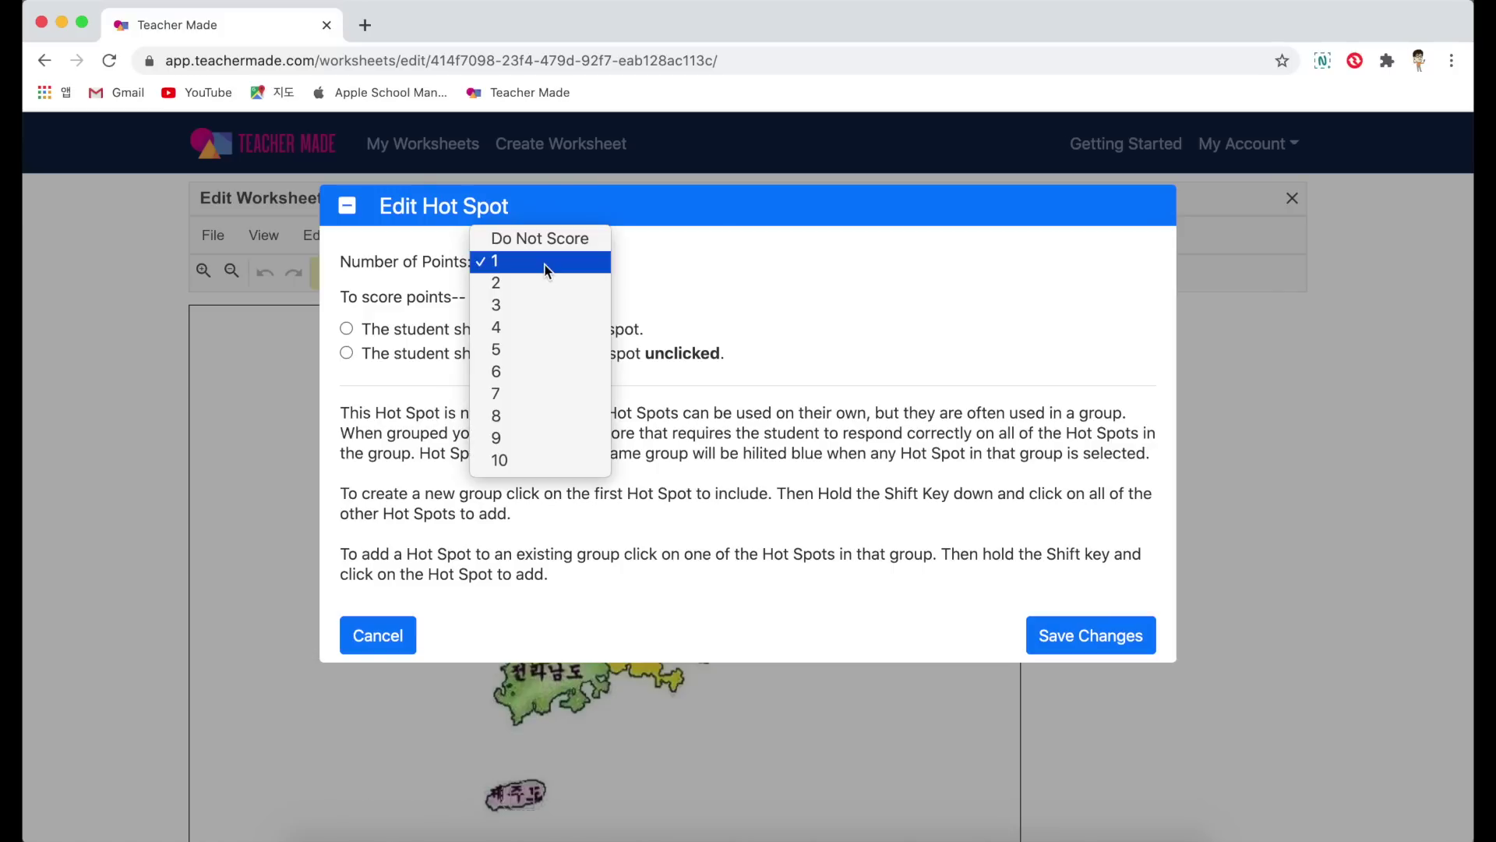
pyautogui.click(530, 305)
pyautogui.click(347, 329)
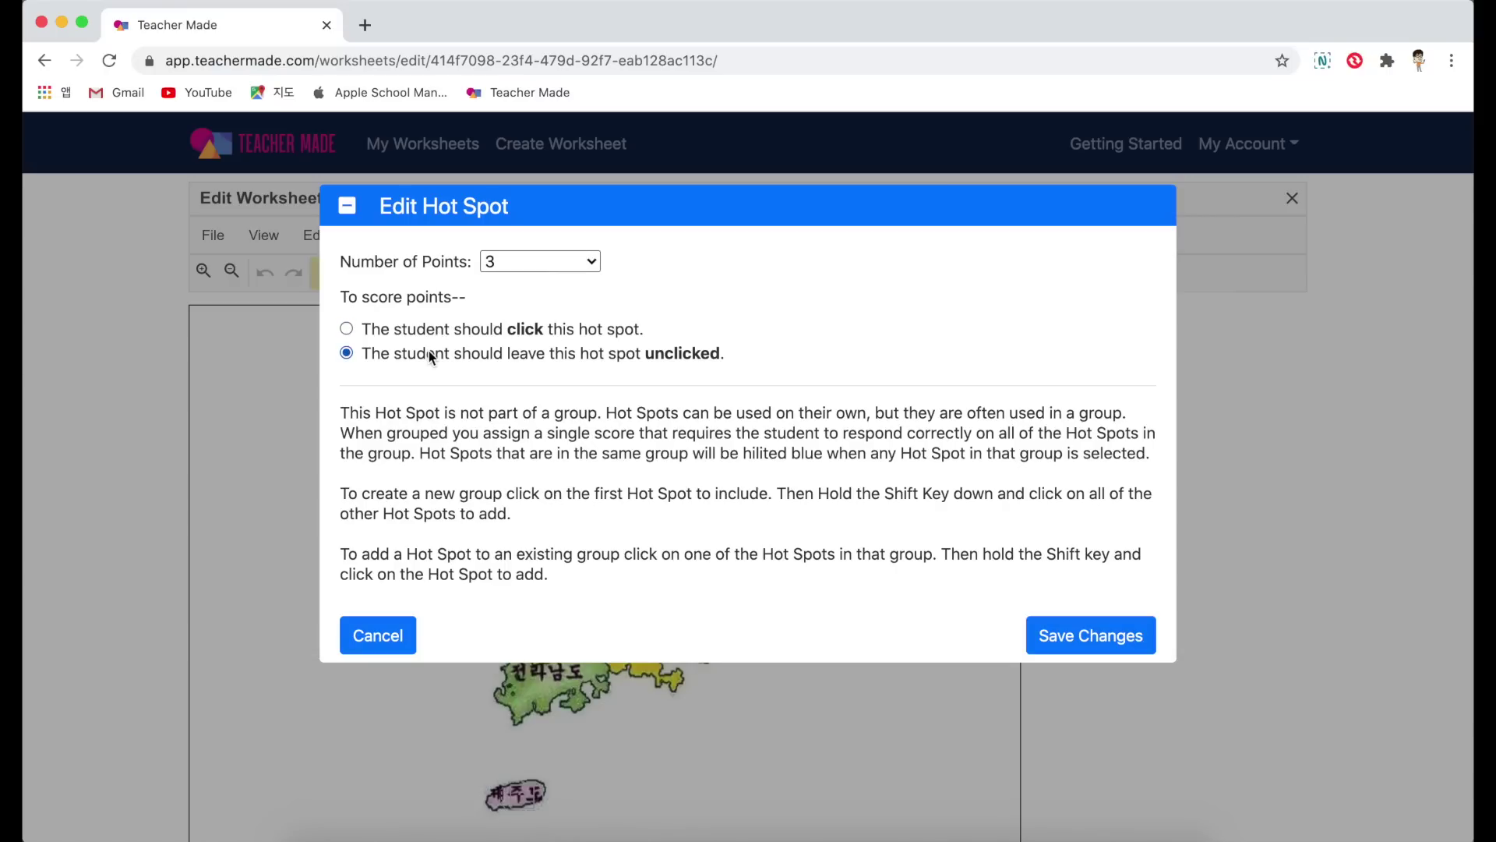
pyautogui.click(362, 331)
pyautogui.click(347, 354)
pyautogui.click(567, 269)
pyautogui.click(555, 201)
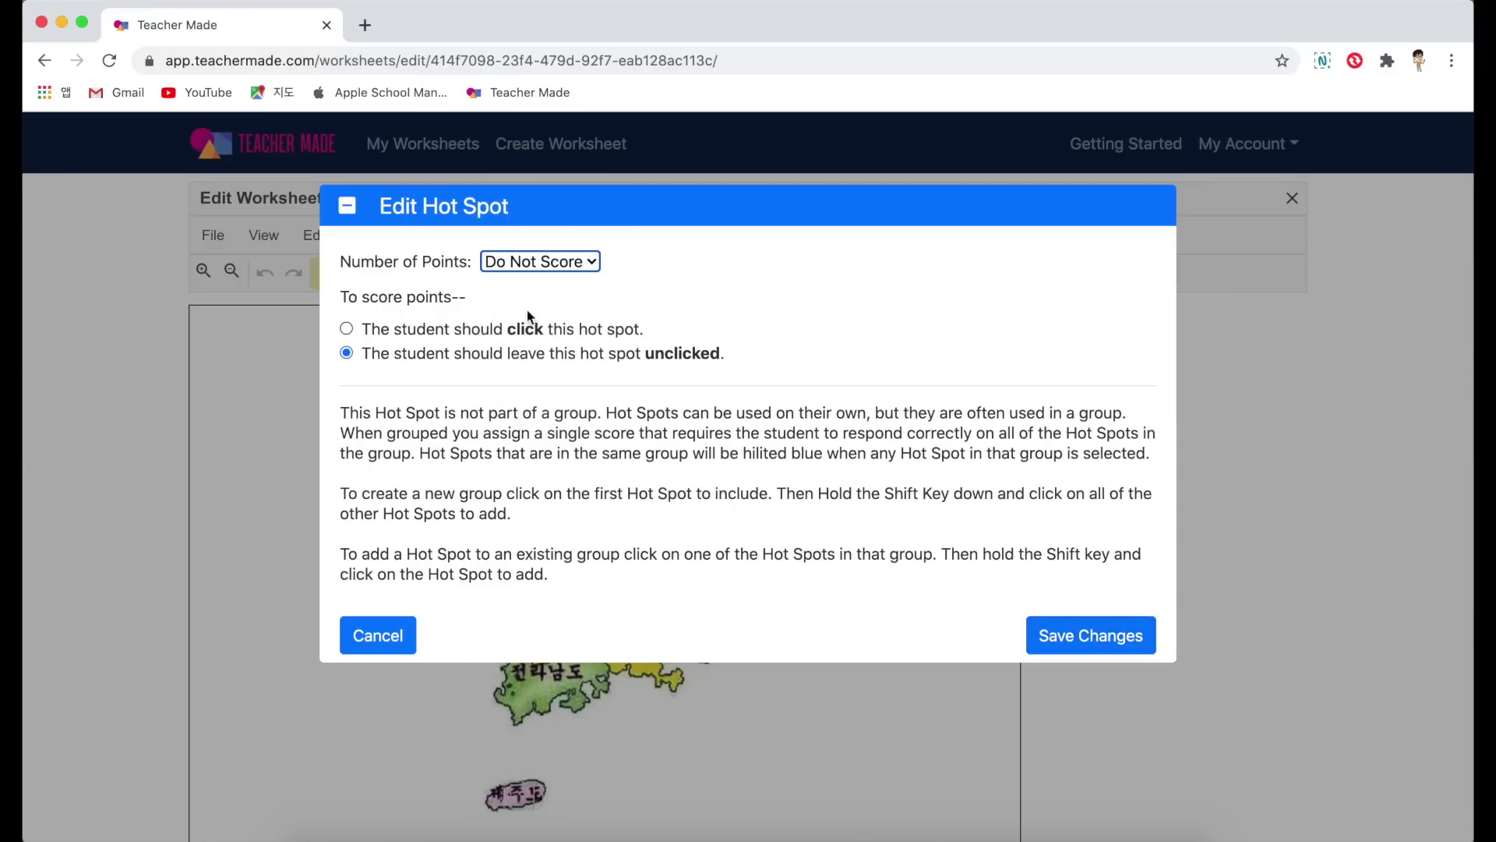
pyautogui.click(503, 330)
pyautogui.click(546, 262)
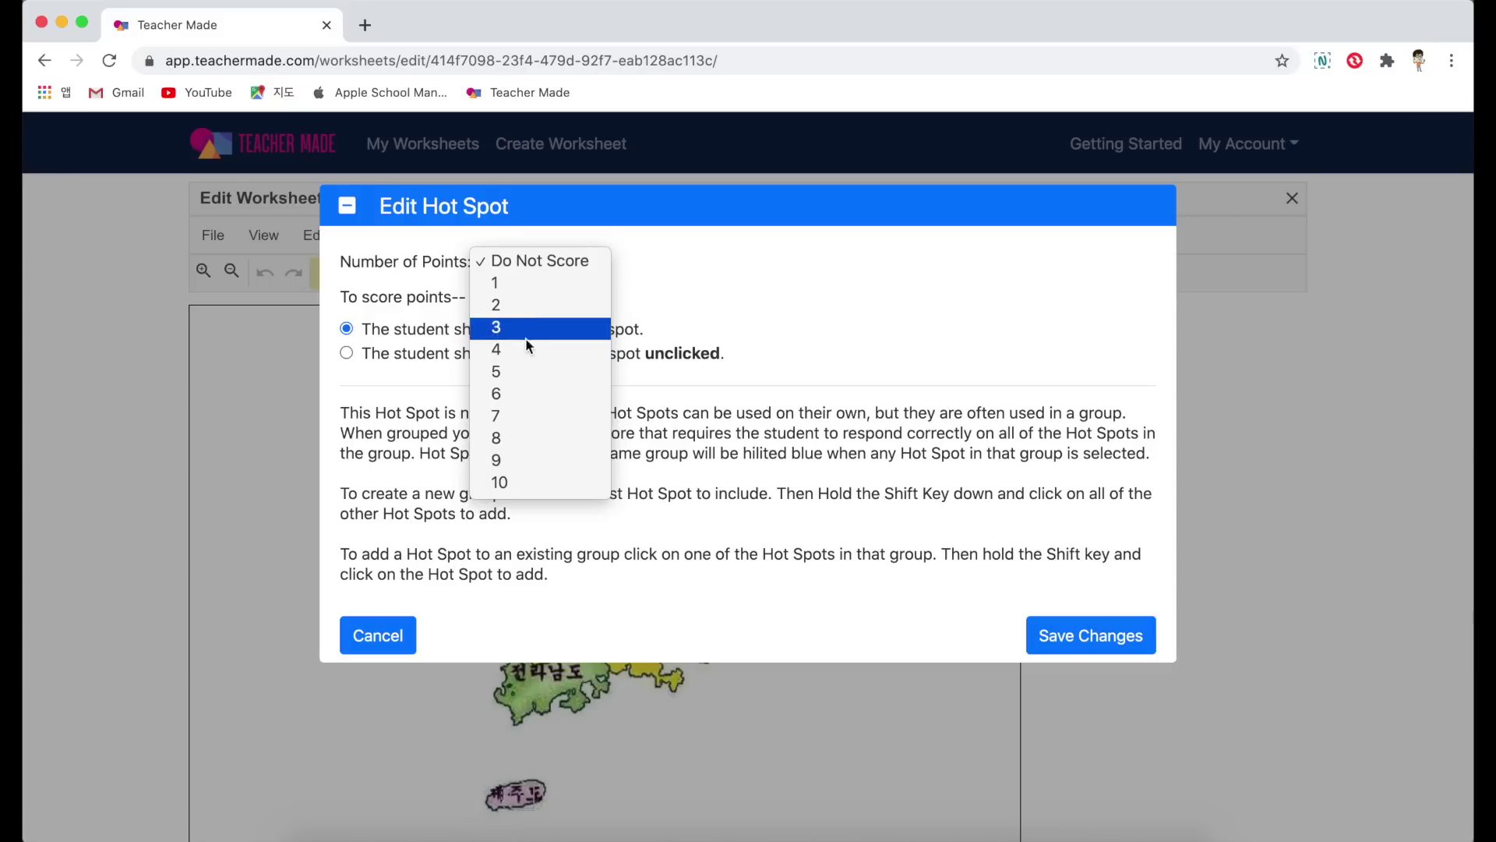
pyautogui.click(538, 487)
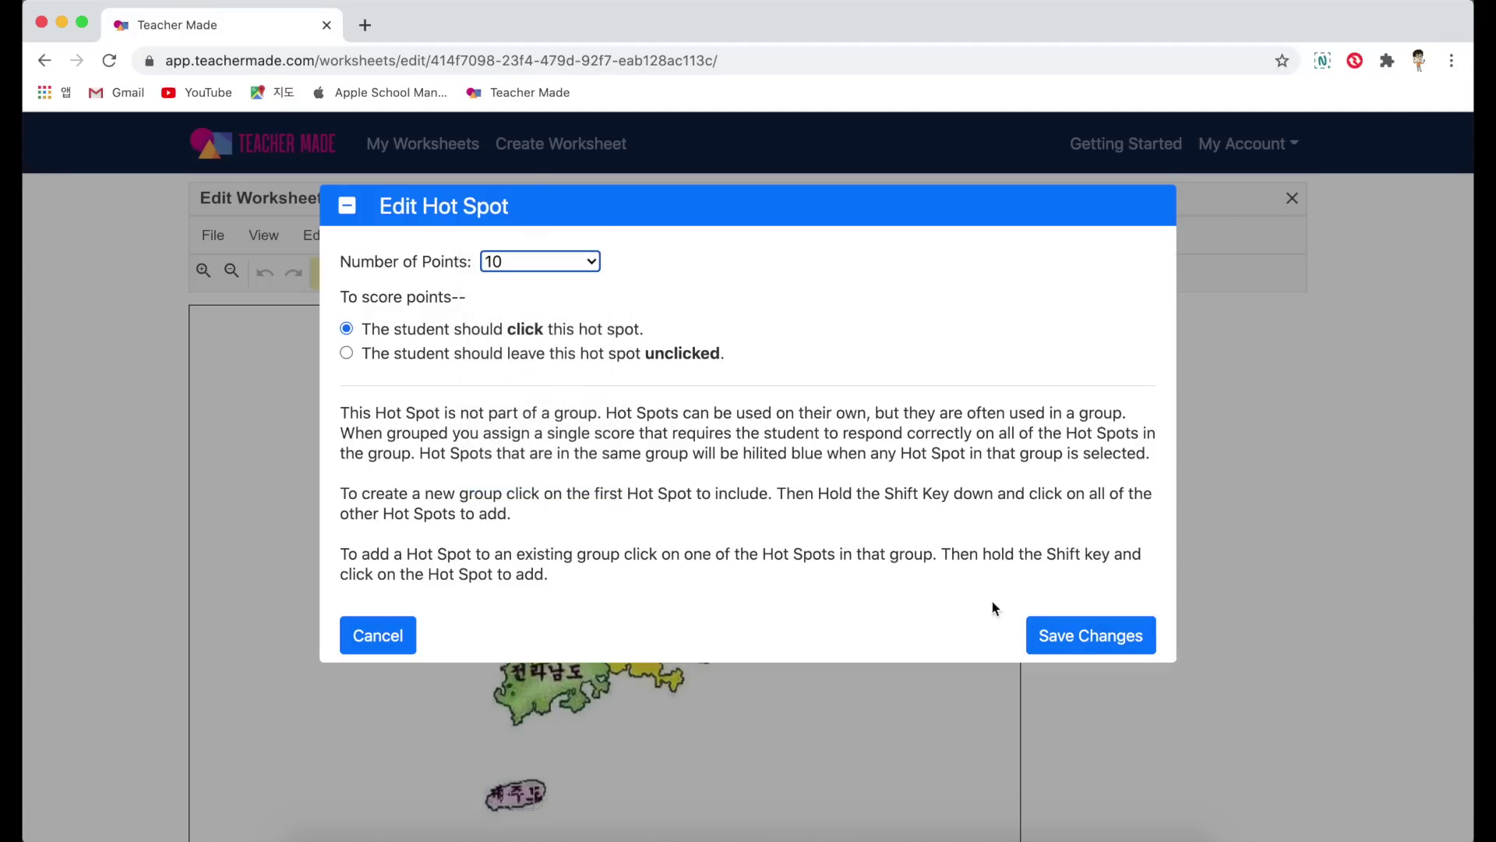
pyautogui.click(1079, 638)
# Step: Set the 경상북도 and 경기도 hot spots to require a click with no points
pyautogui.click(672, 557)
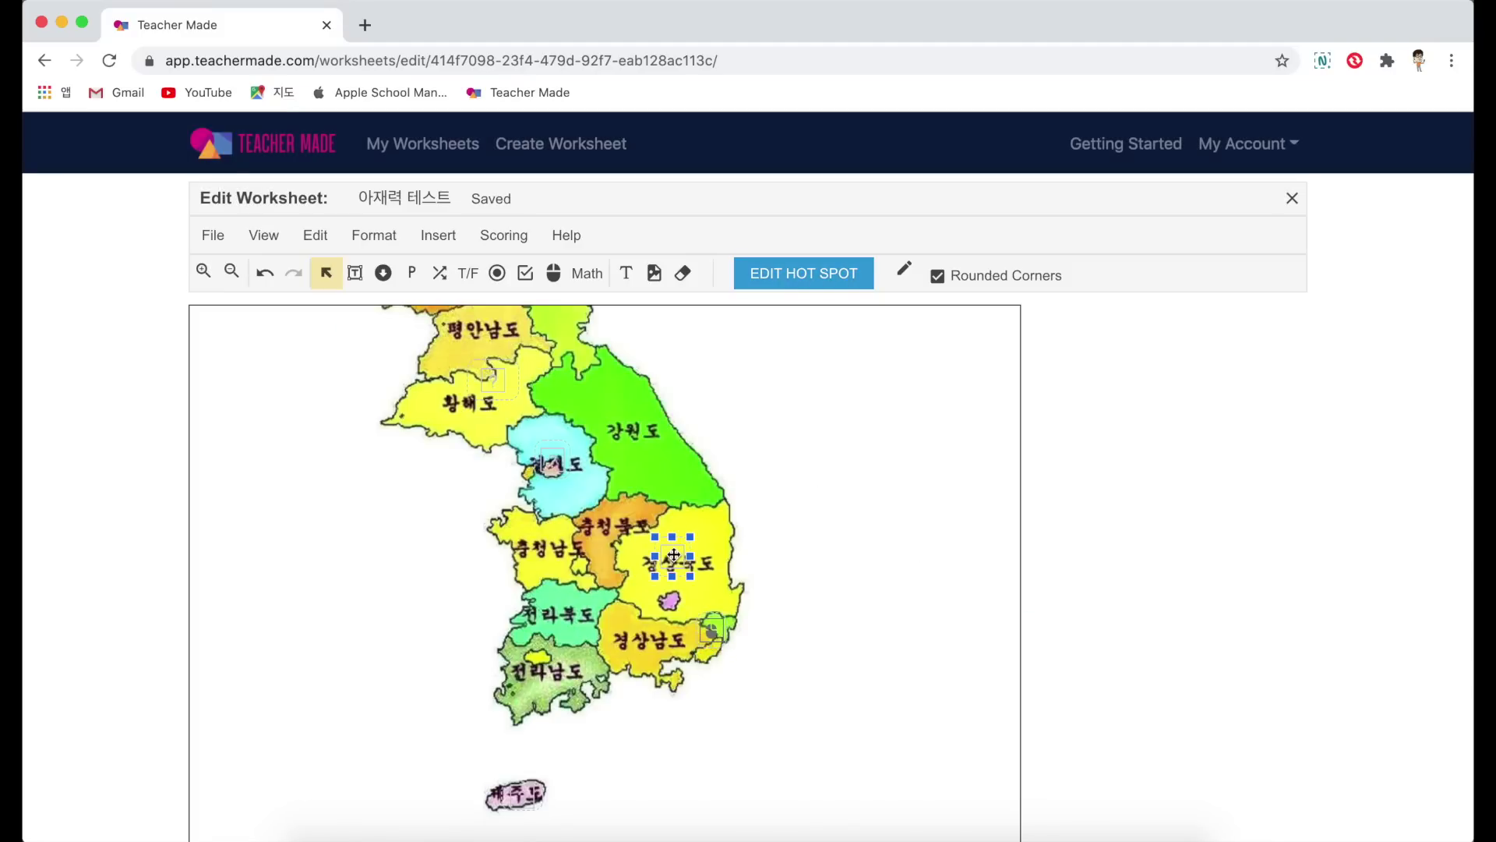
pyautogui.click(810, 284)
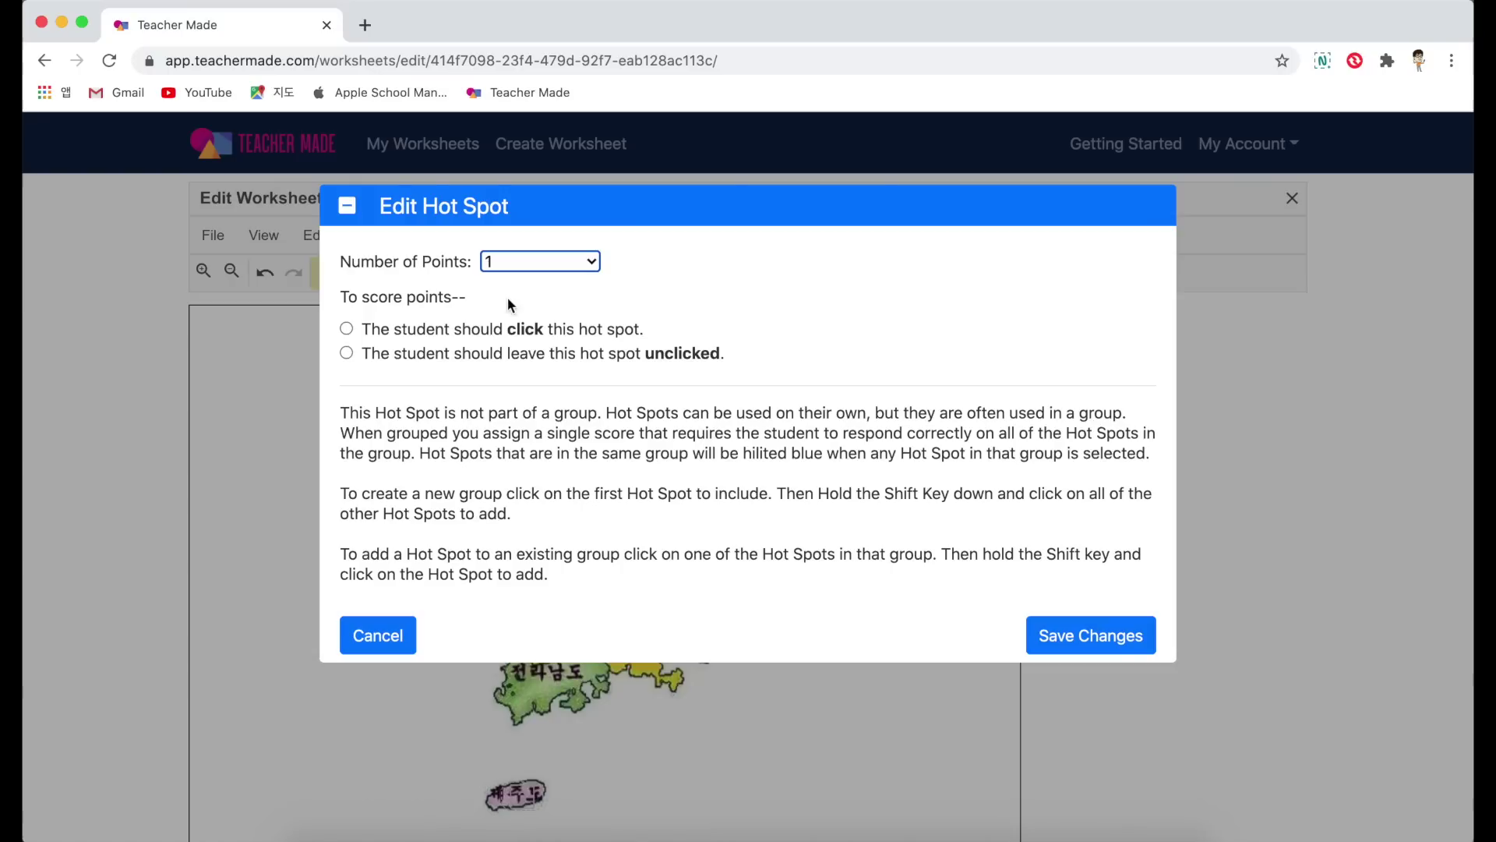
pyautogui.click(386, 335)
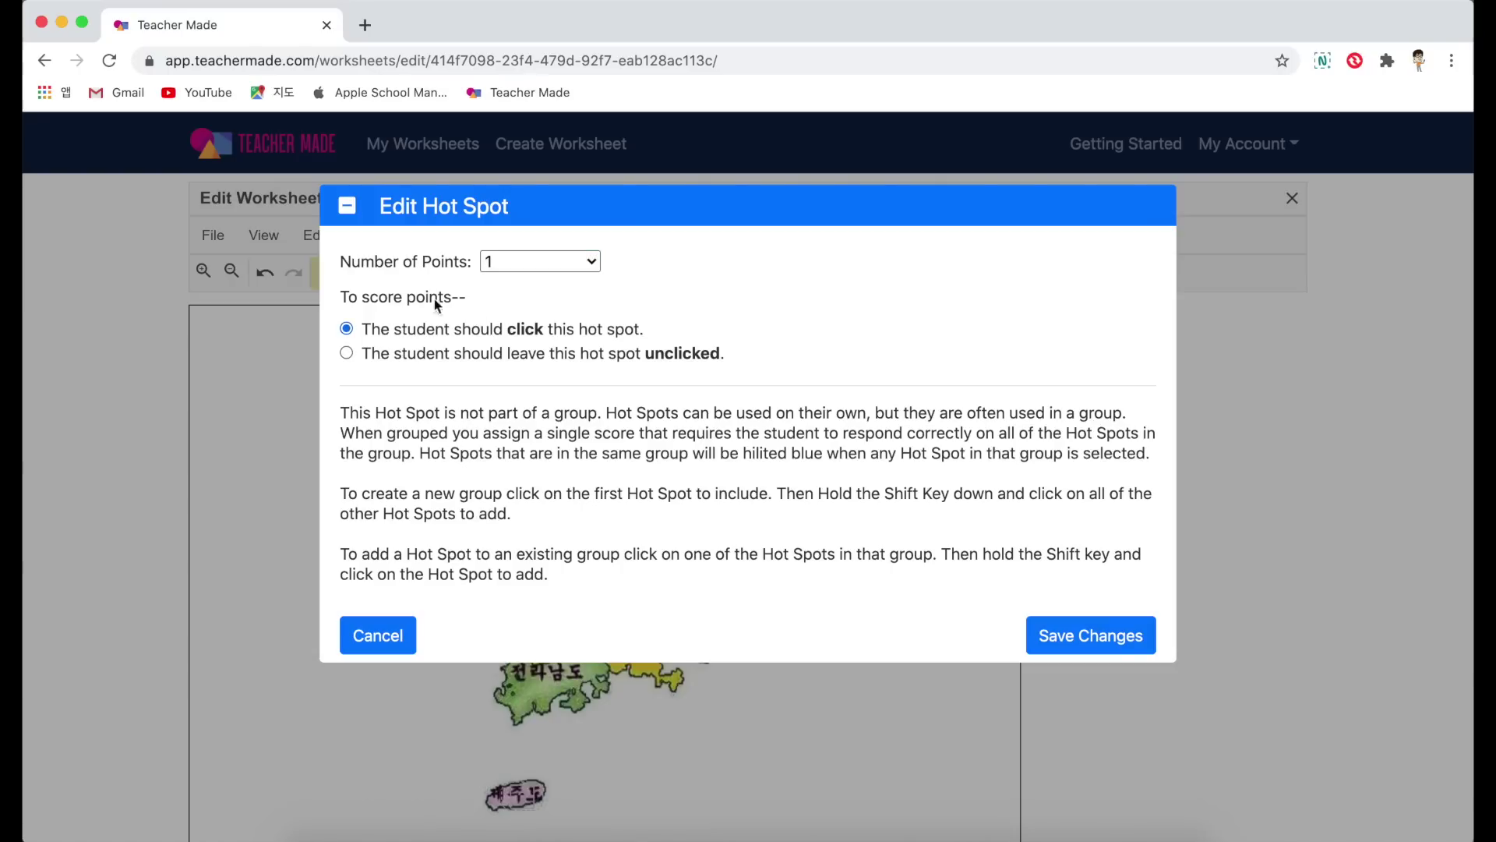
pyautogui.click(522, 262)
pyautogui.click(512, 241)
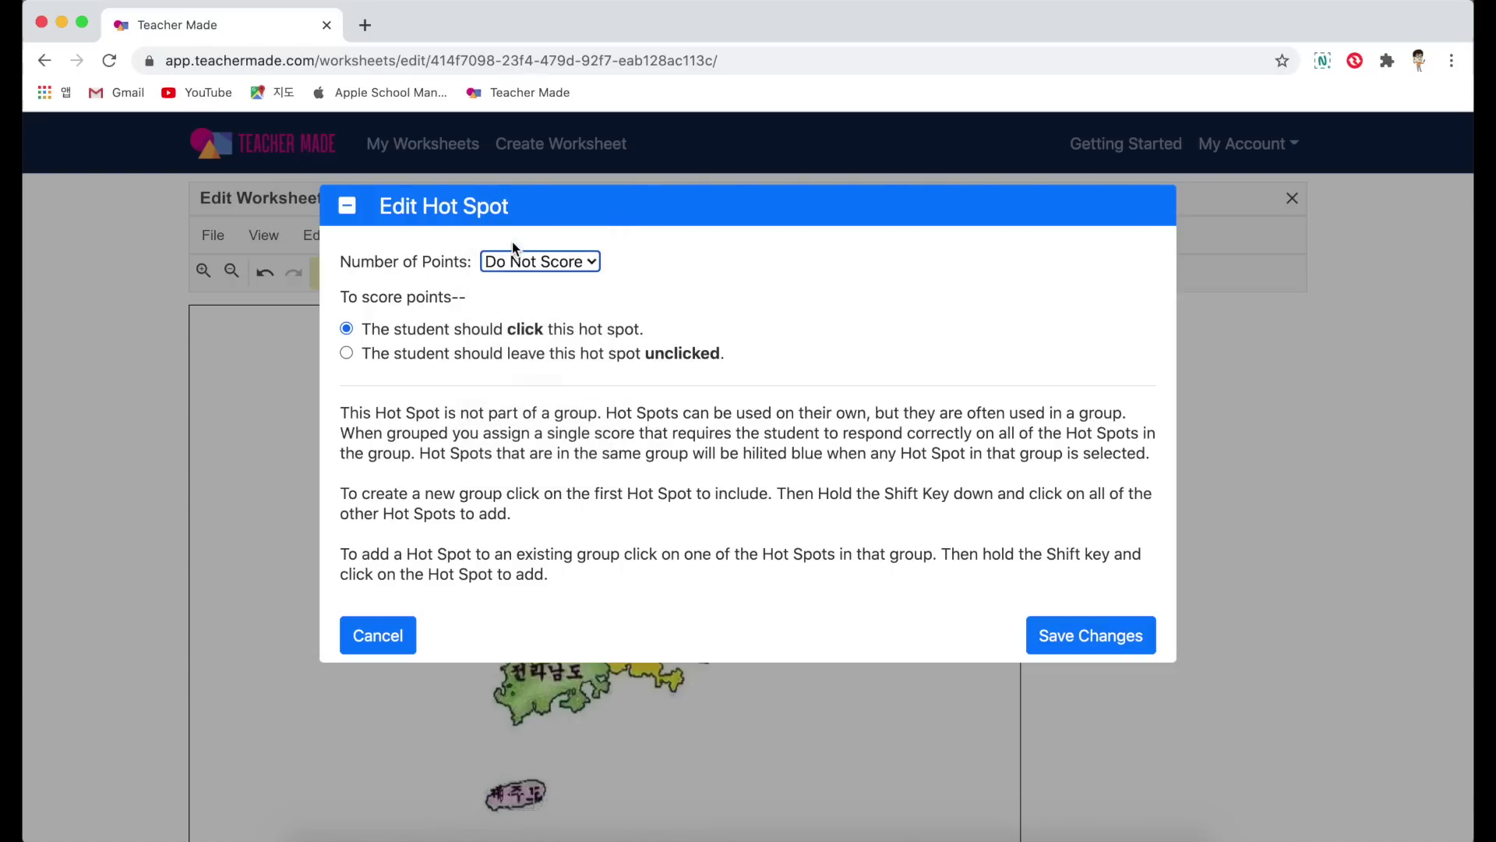
pyautogui.click(1039, 635)
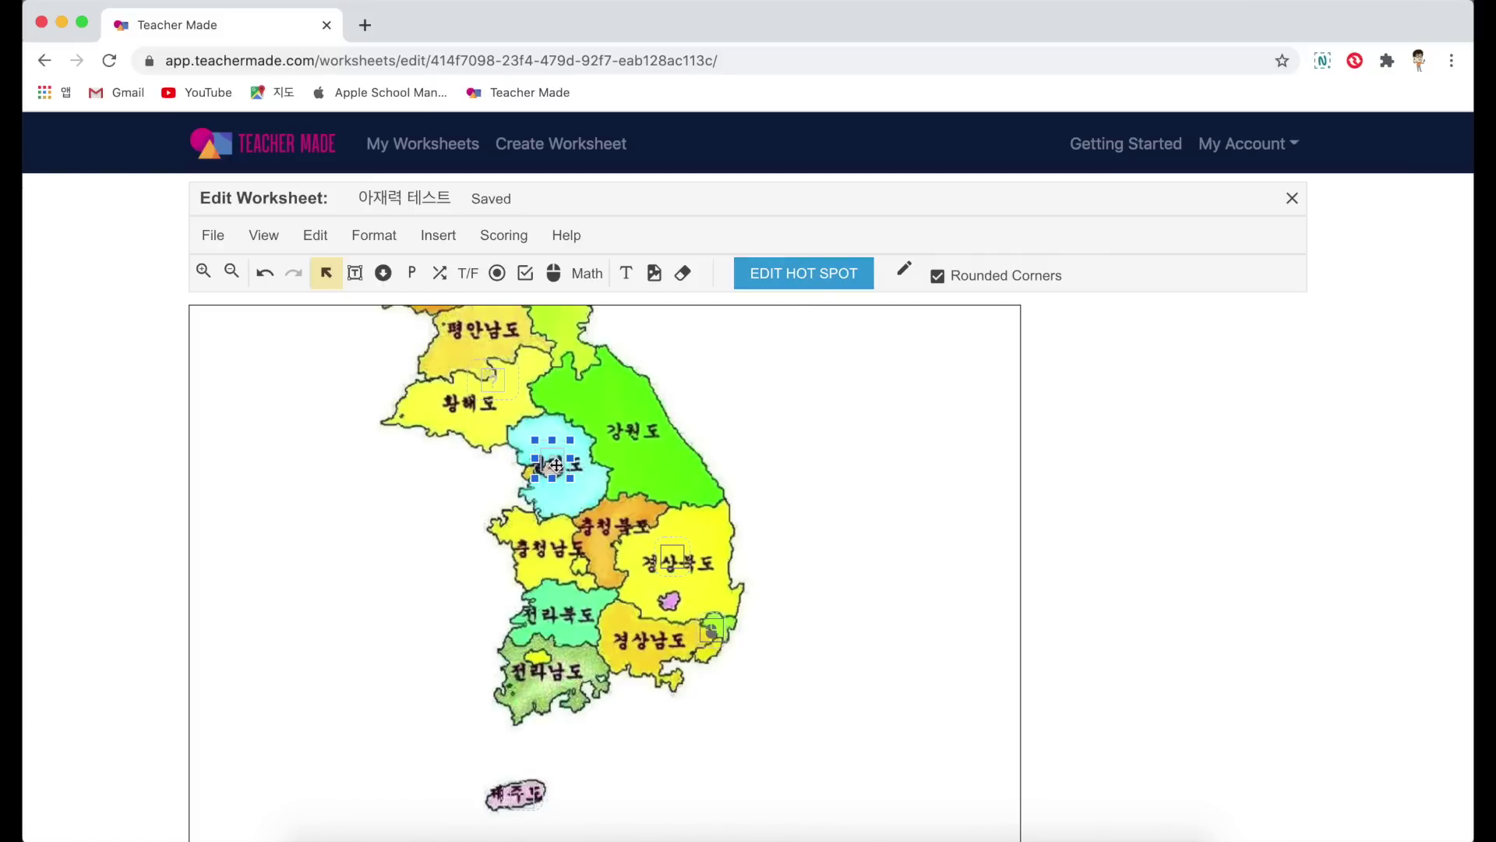
pyautogui.click(820, 271)
pyautogui.click(401, 331)
pyautogui.click(522, 261)
pyautogui.click(515, 247)
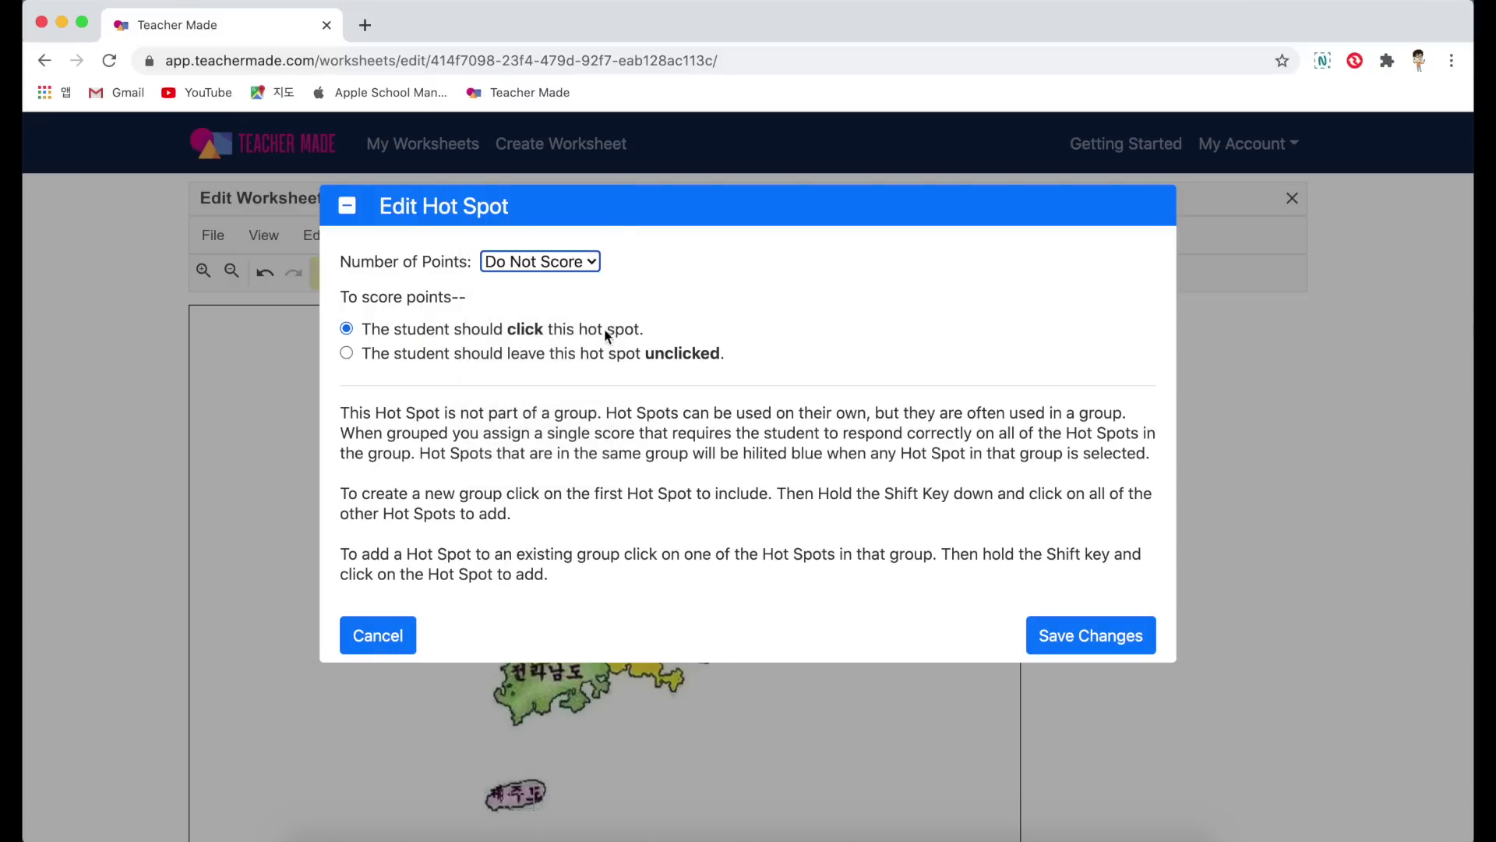
pyautogui.click(1059, 636)
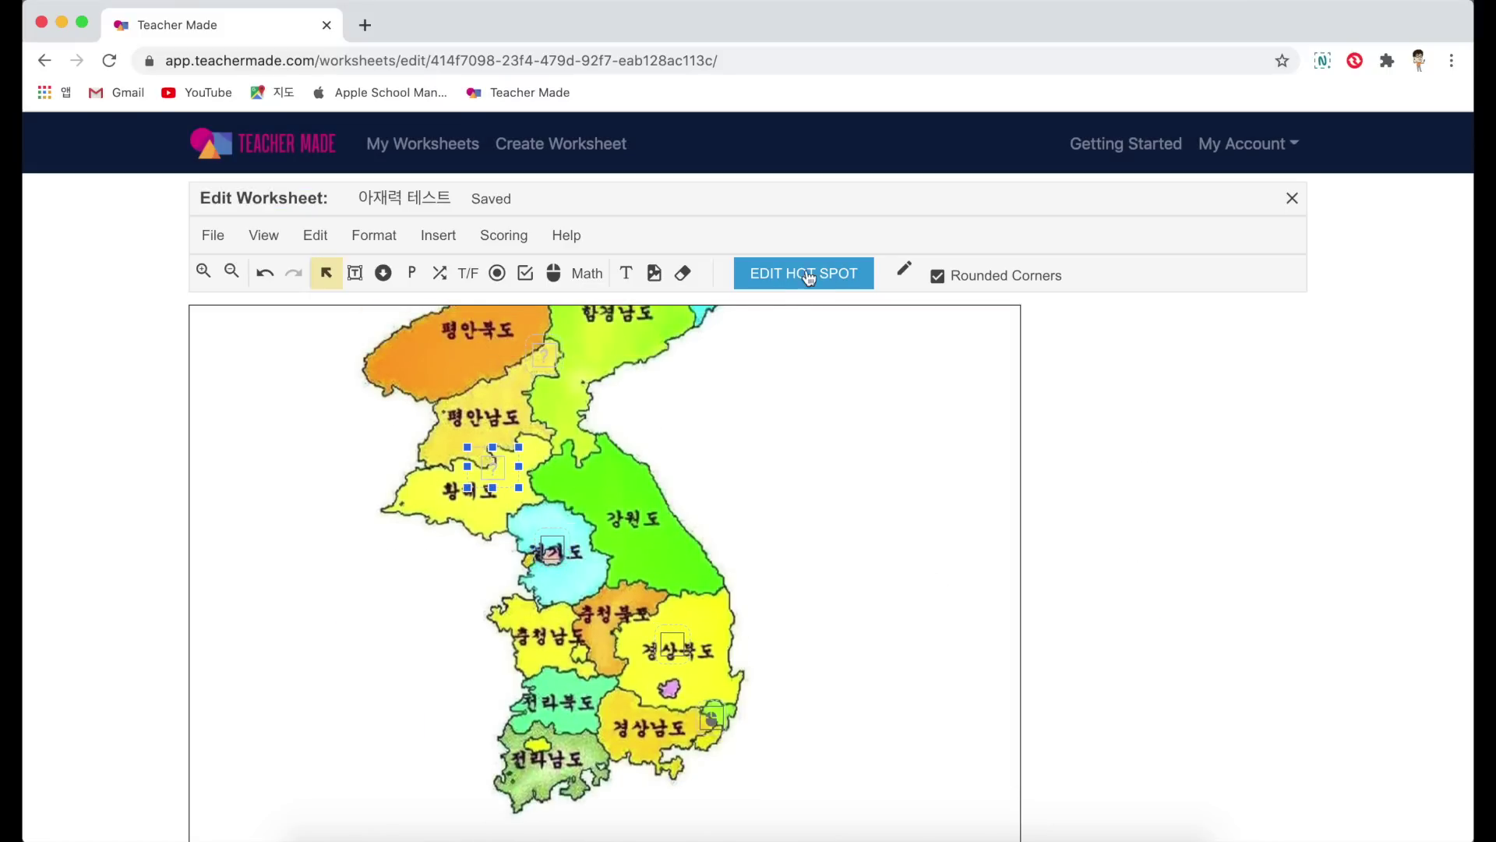
# Step: Score the next two hot spots as leave-unclicked areas worth 5 points each
pyautogui.click(807, 274)
pyautogui.click(384, 352)
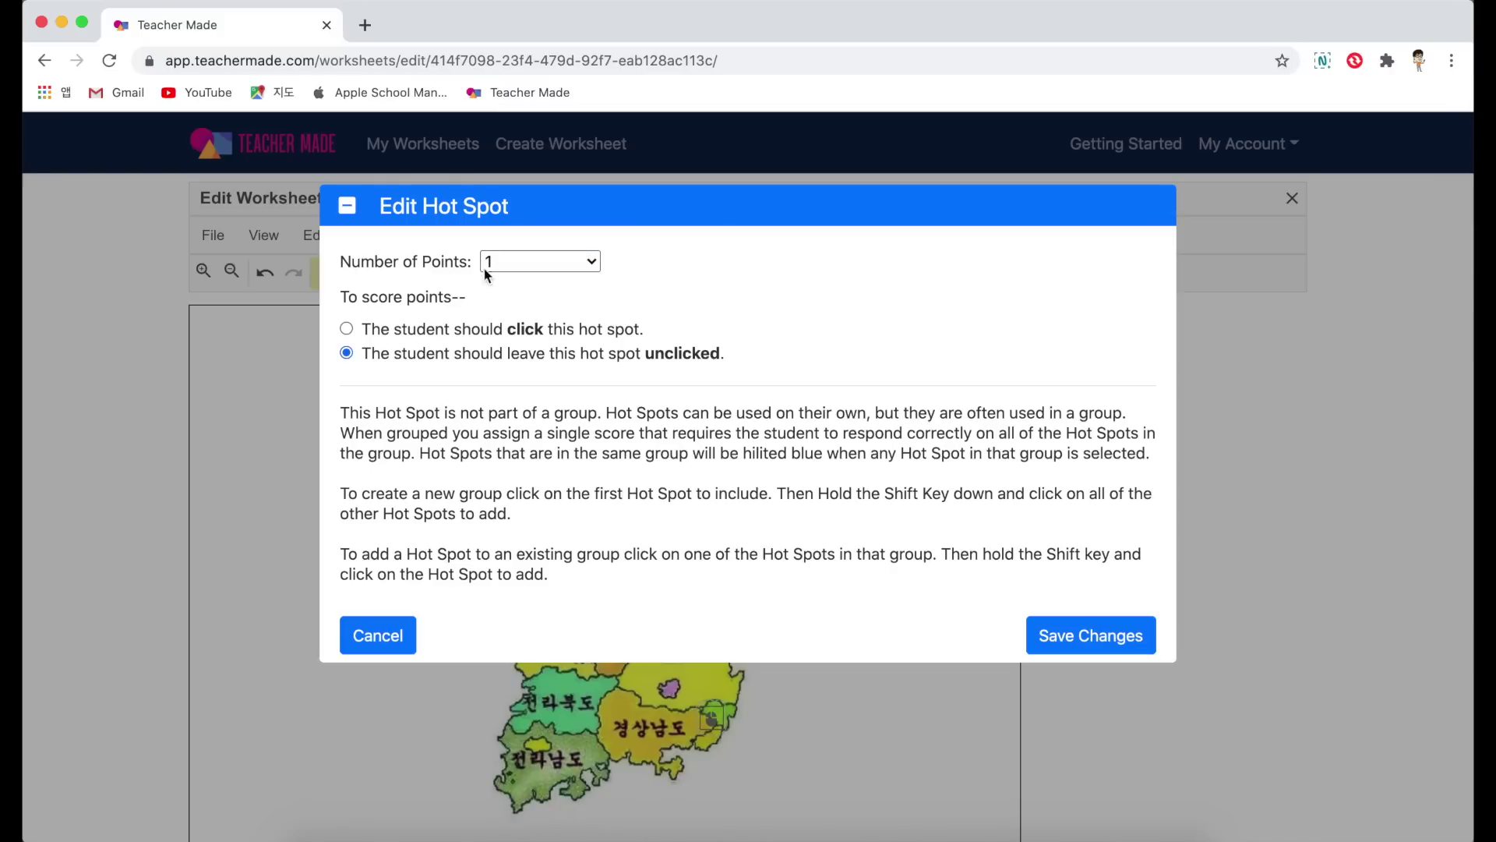
pyautogui.click(527, 272)
pyautogui.click(525, 346)
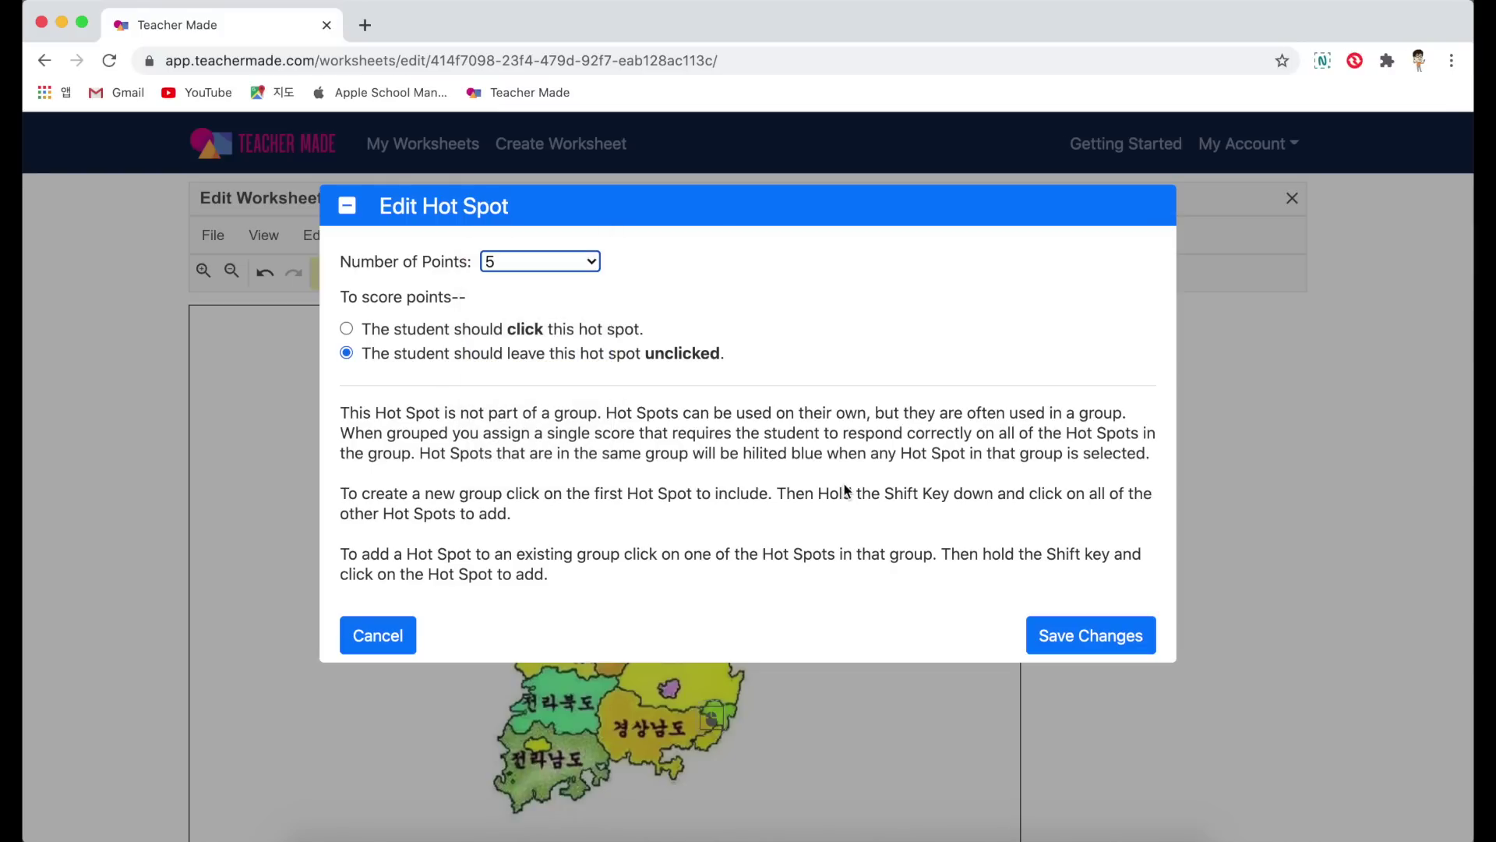
pyautogui.click(1086, 636)
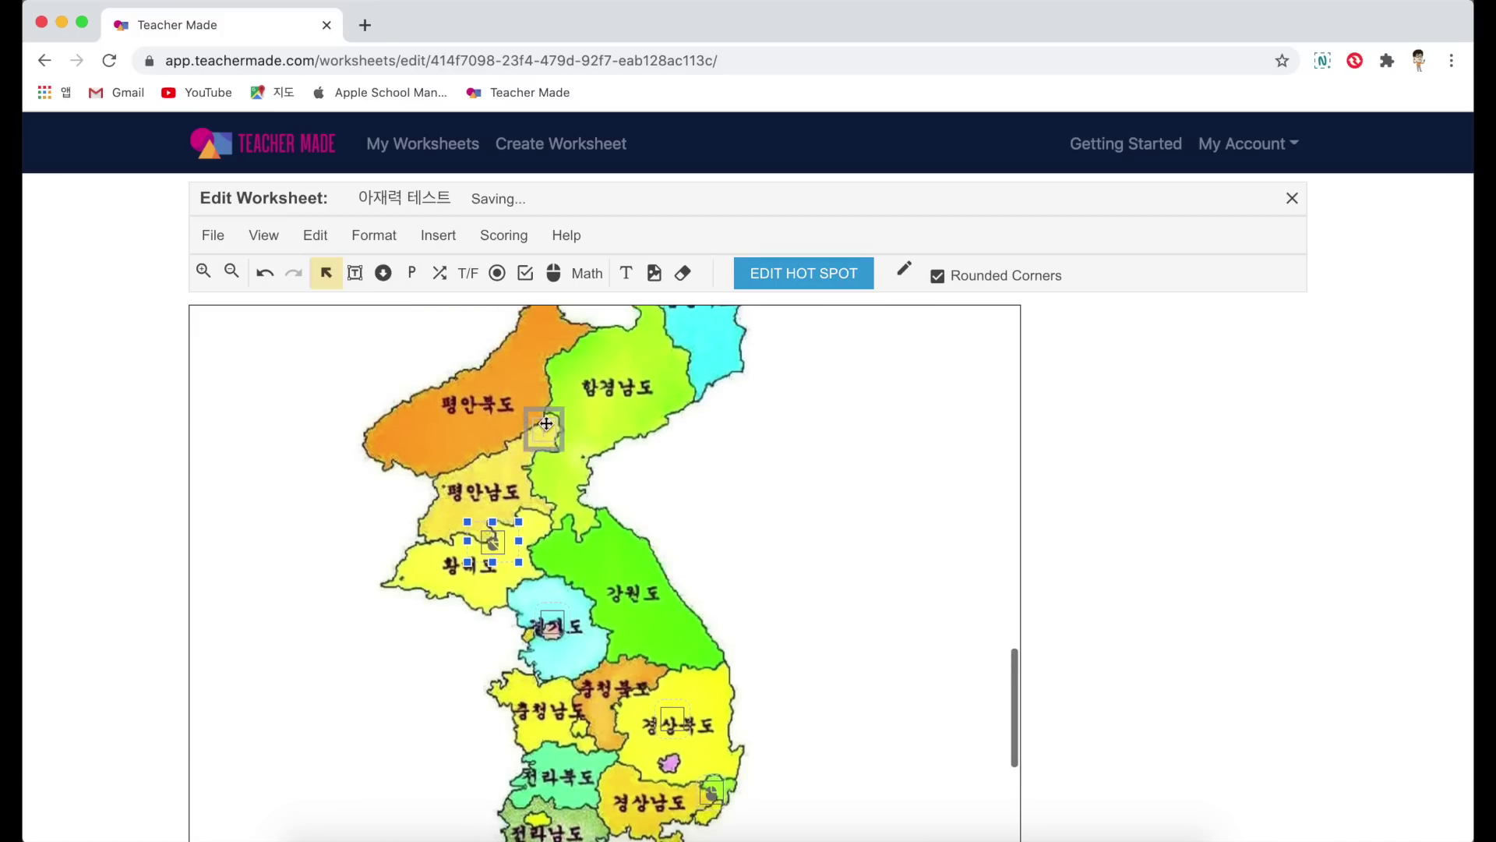
pyautogui.click(803, 272)
pyautogui.click(404, 358)
pyautogui.click(533, 260)
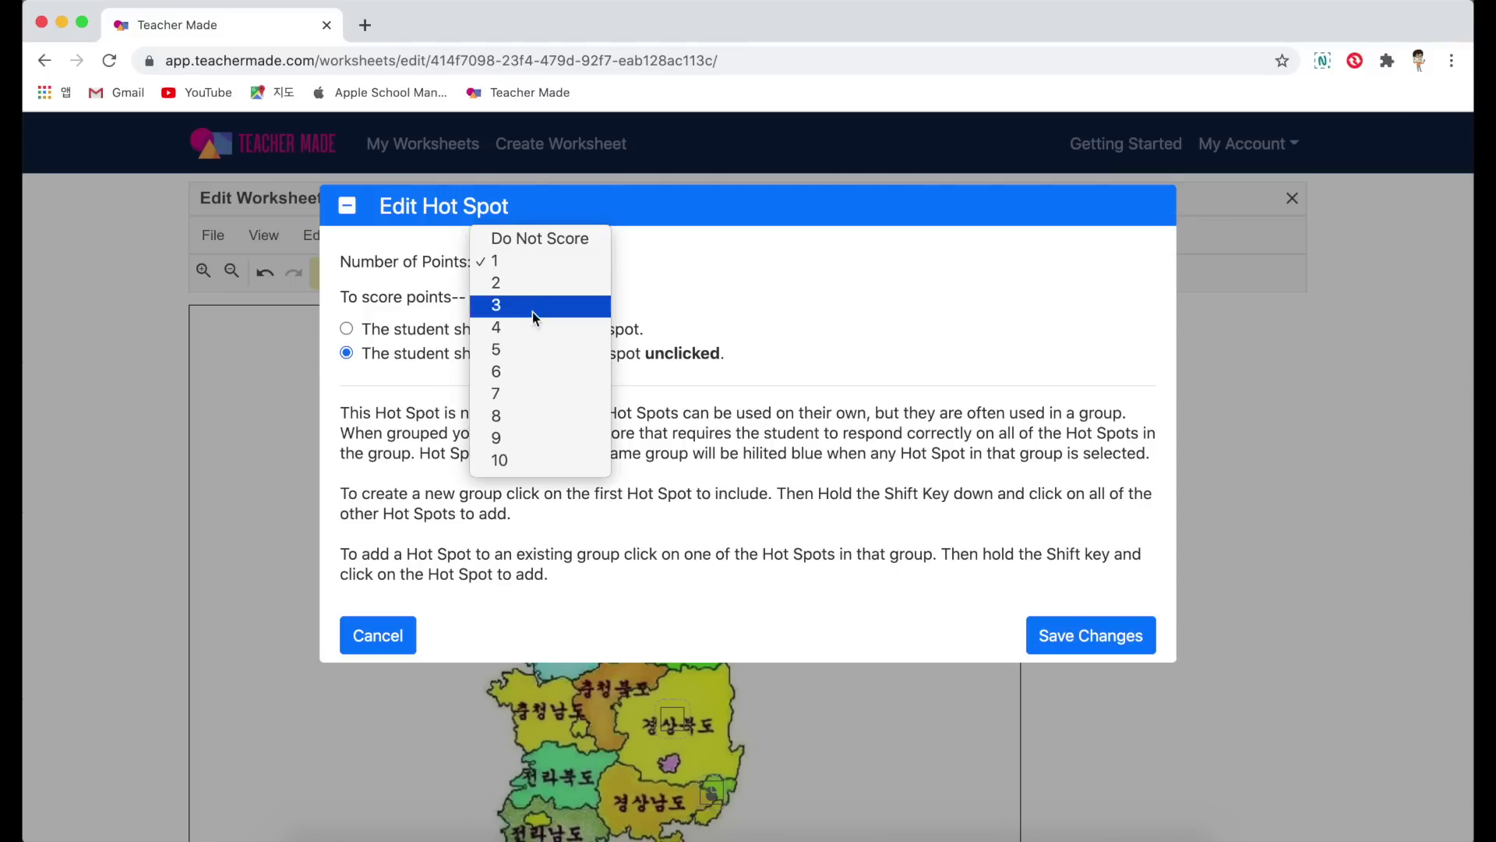
pyautogui.click(535, 346)
pyautogui.click(1046, 637)
# Step: Keep the Jeju hot spot's score at 2 points and save it
pyautogui.scroll(-5, 845, 611)
pyautogui.click(539, 644)
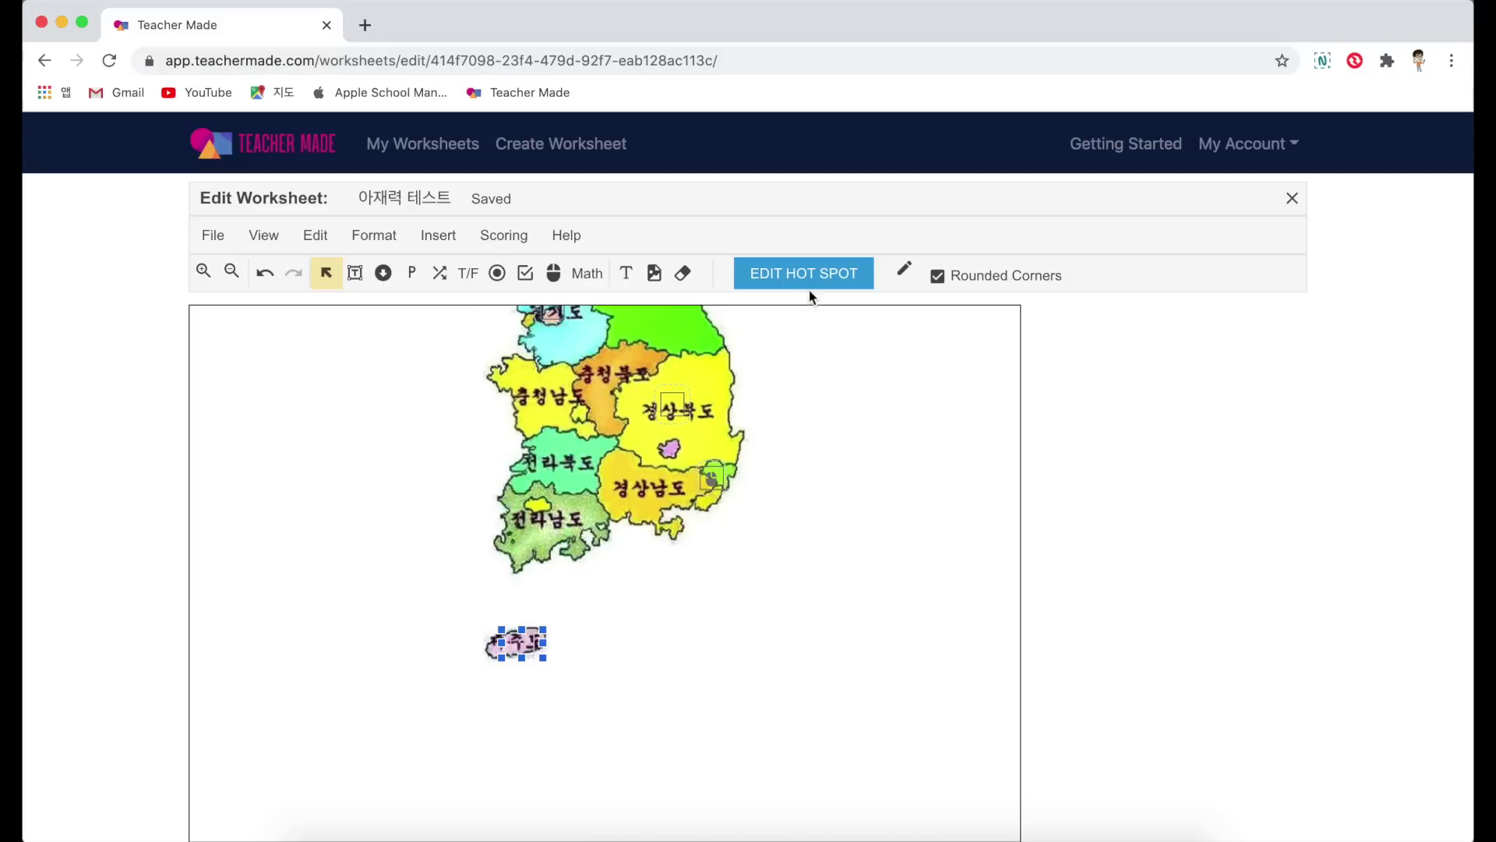
pyautogui.click(803, 273)
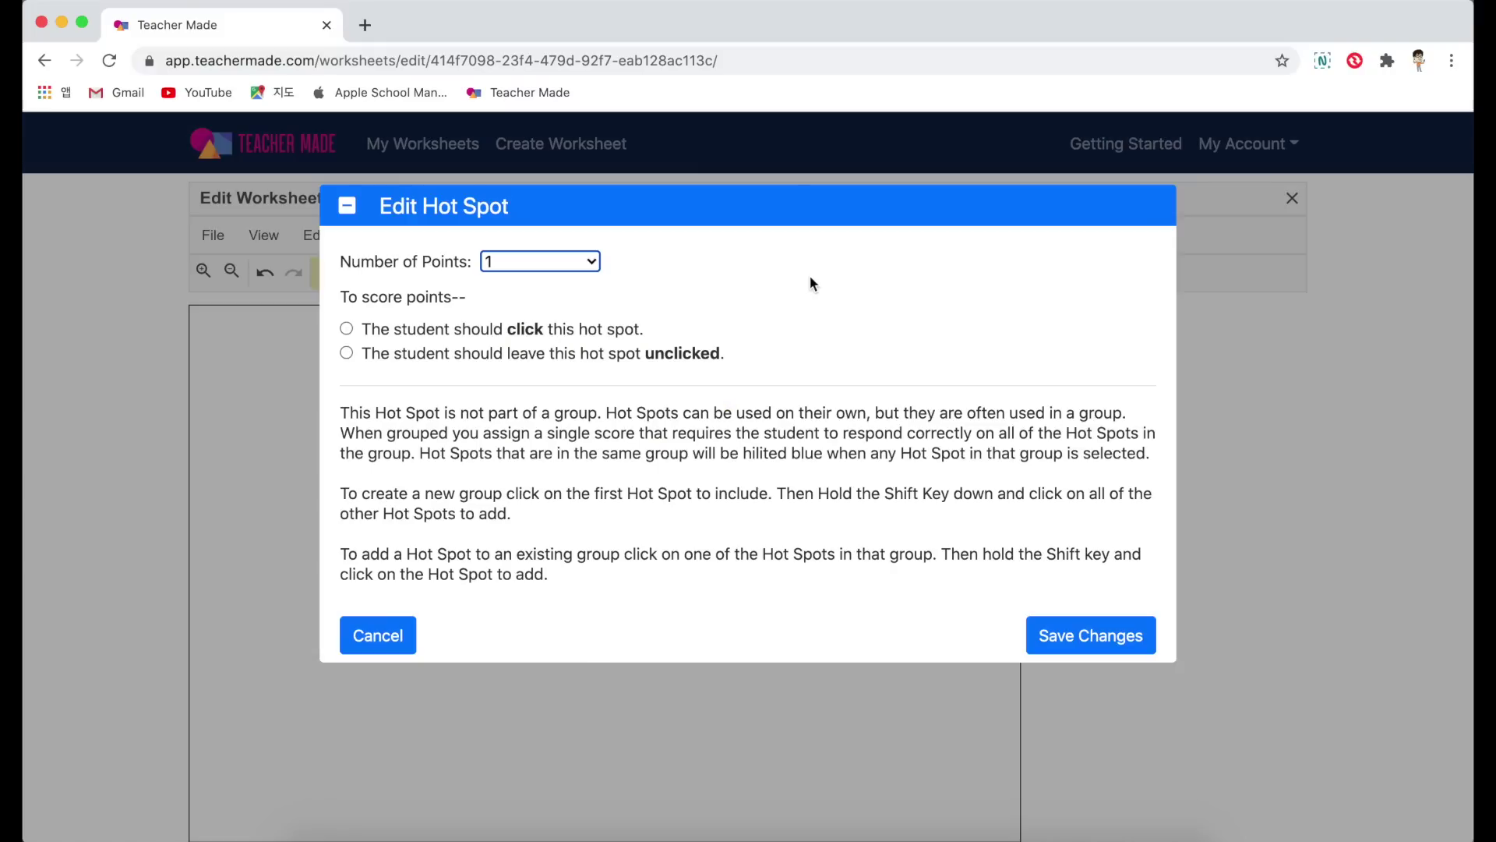
pyautogui.click(514, 263)
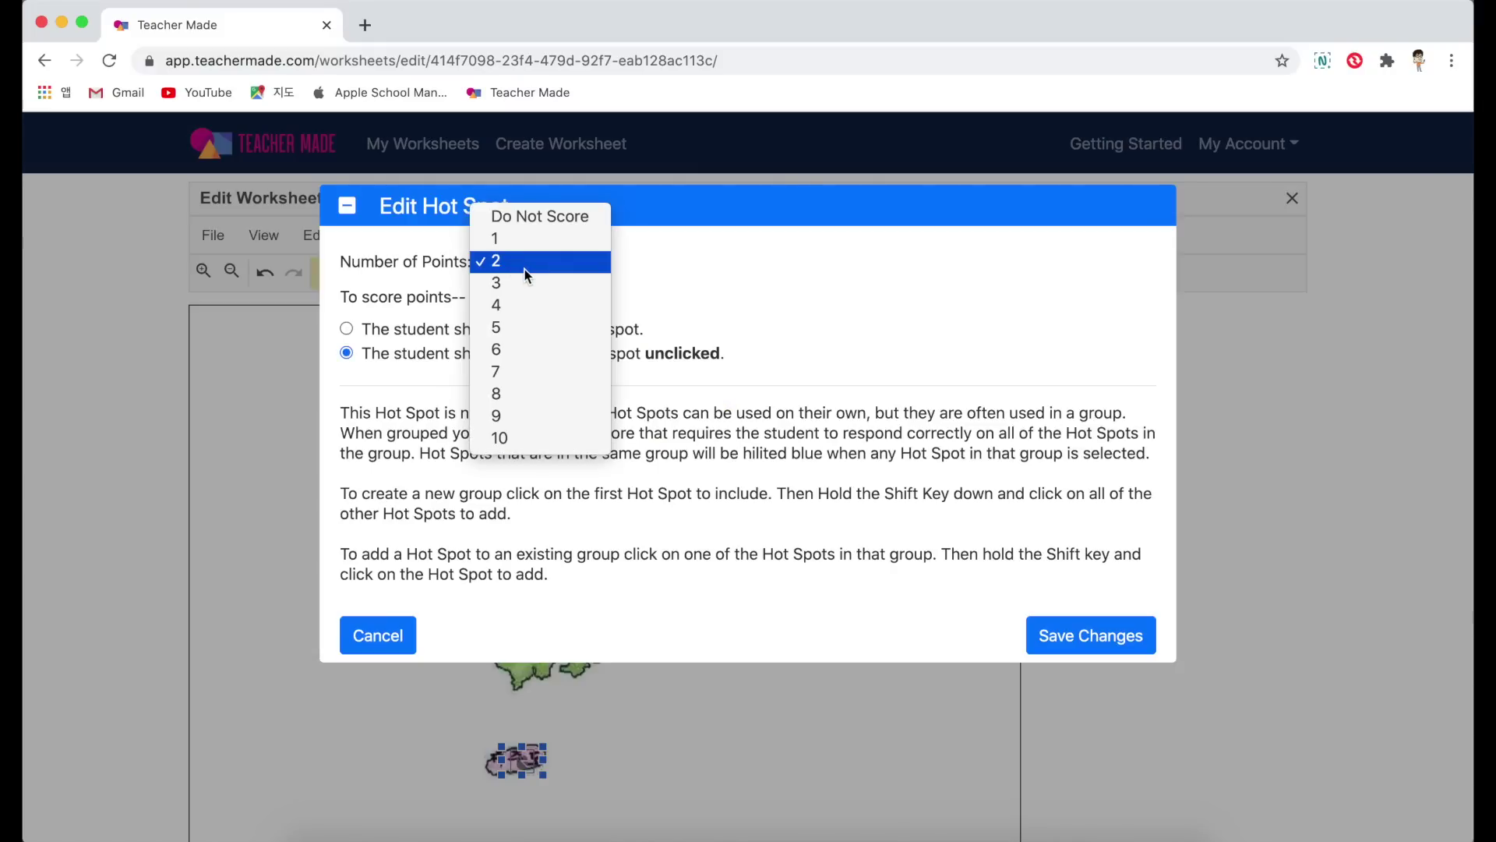
pyautogui.click(525, 269)
pyautogui.click(1091, 633)
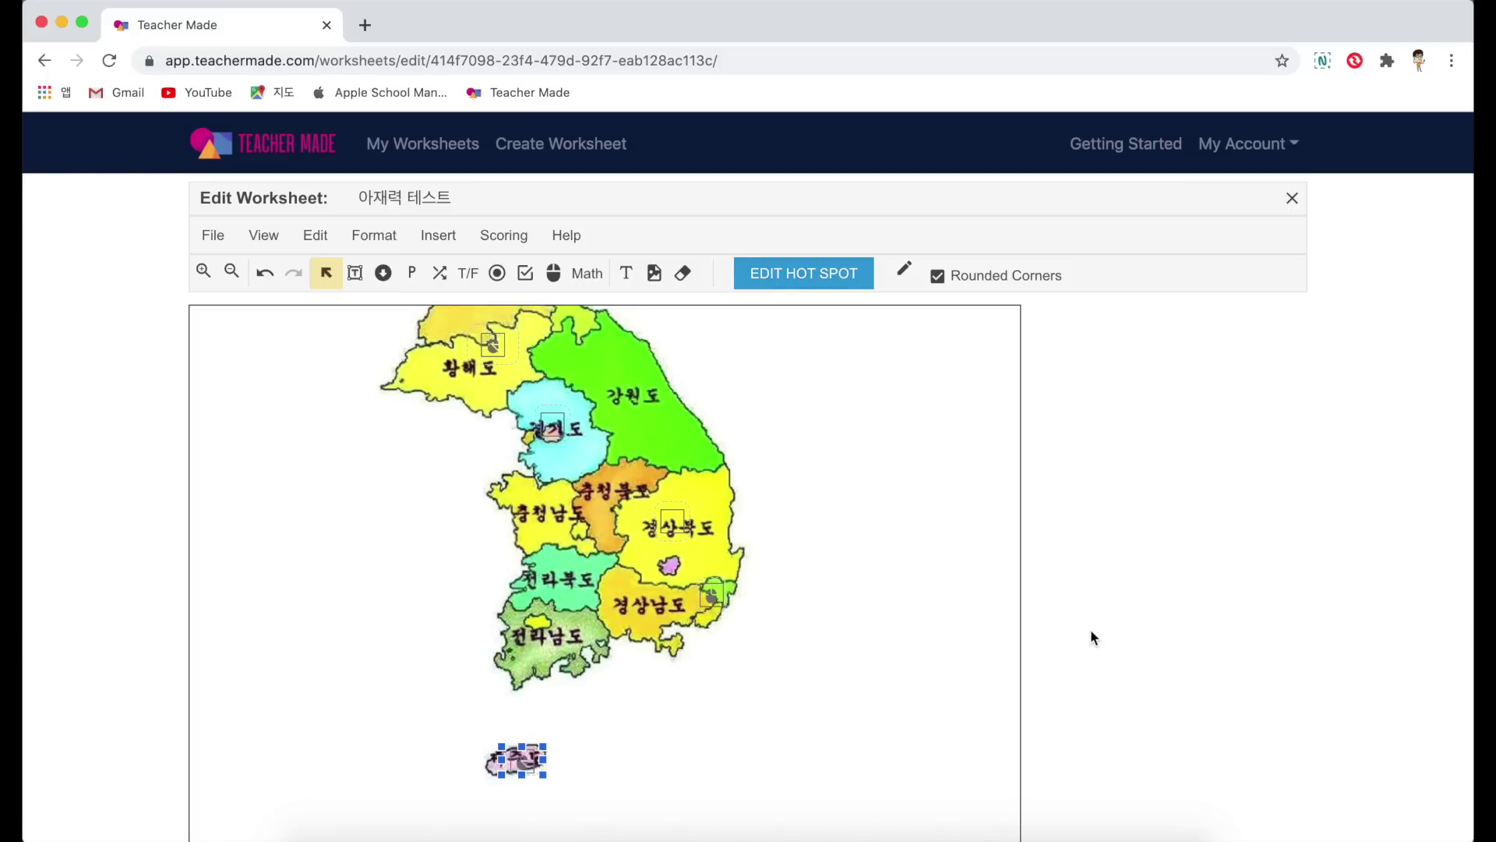
pyautogui.scroll(-1, 1091, 629)
pyautogui.click(596, 279)
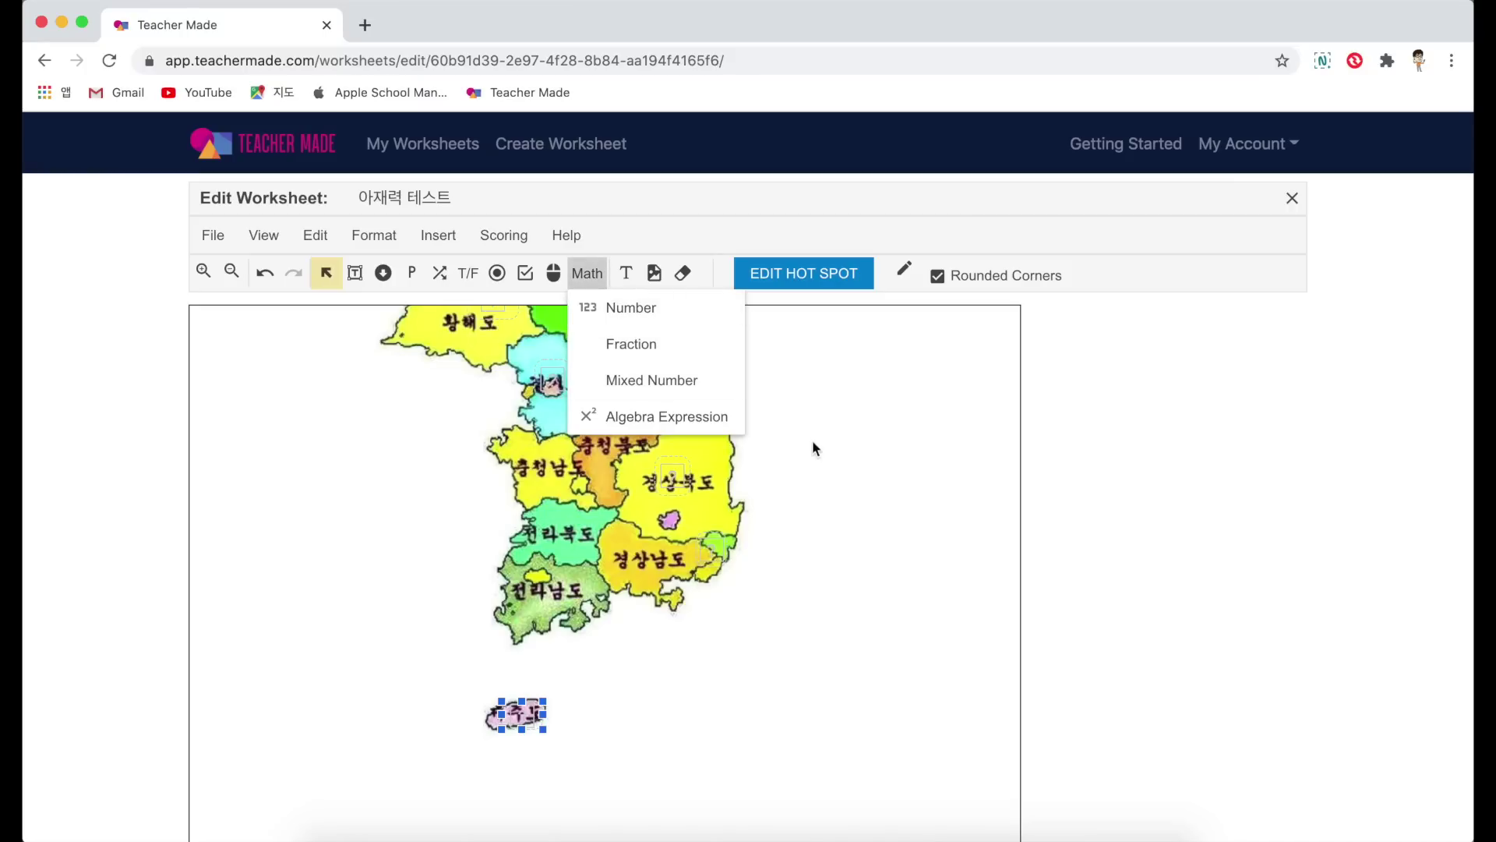
pyautogui.click(883, 476)
pyautogui.scroll(10, 883, 476)
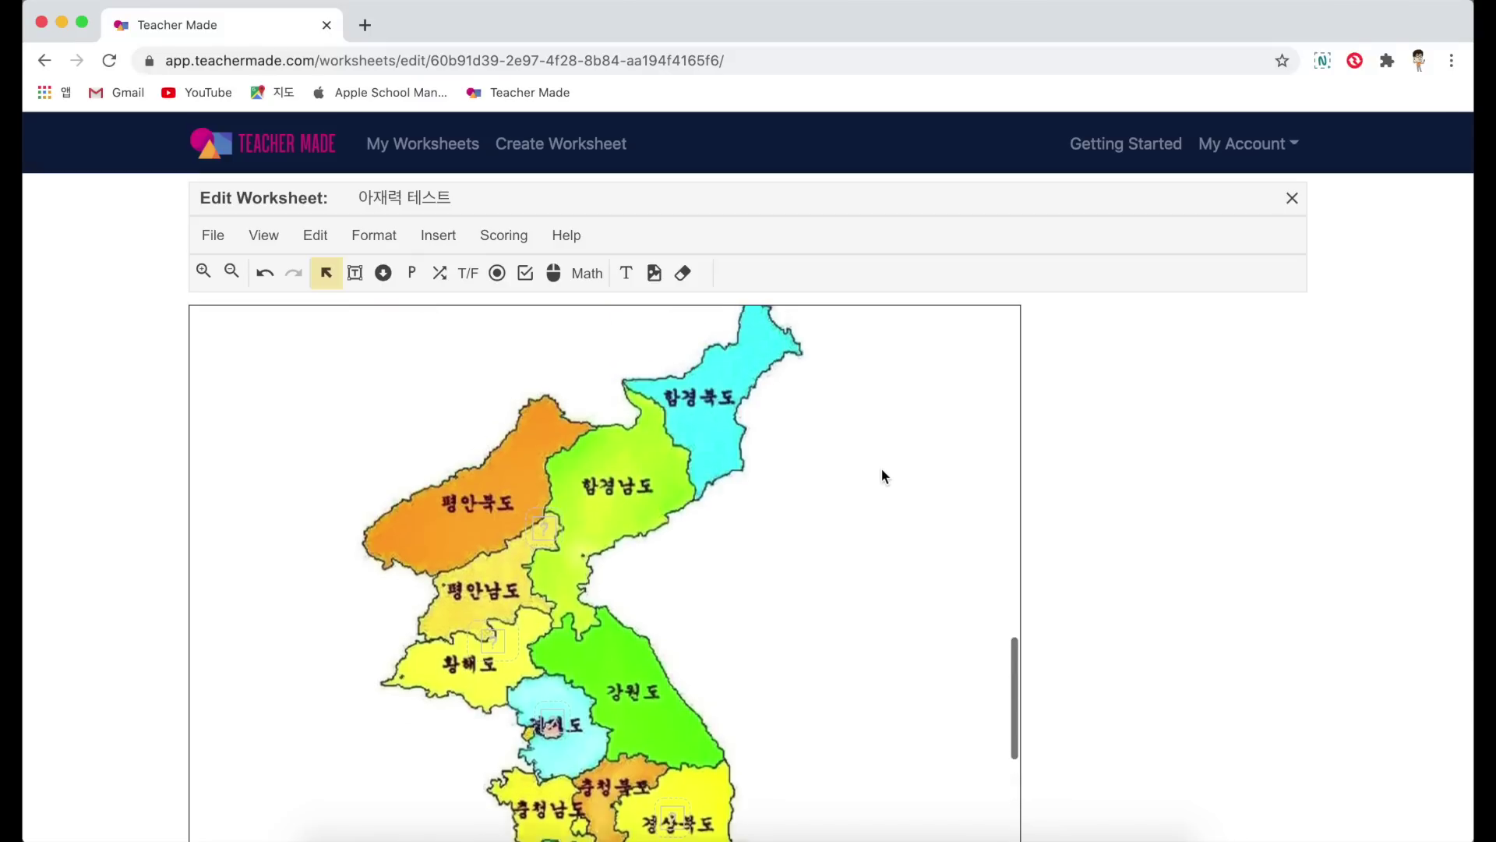
pyautogui.scroll(2, 883, 476)
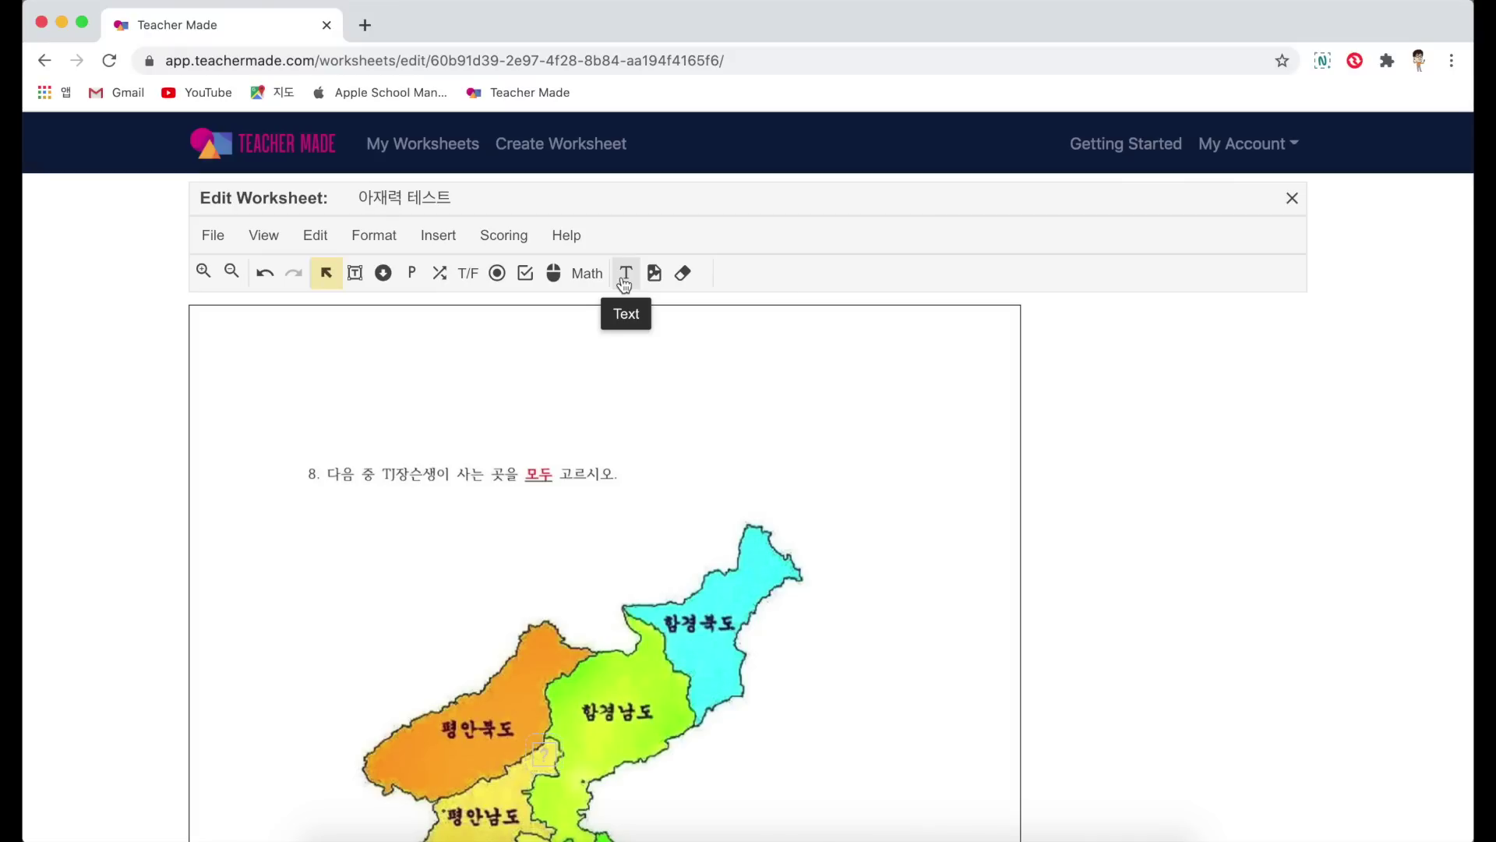
# Step: Add a text box reading '모두 골라야합니다!' above question 8 and widen it to fit
pyautogui.click(624, 280)
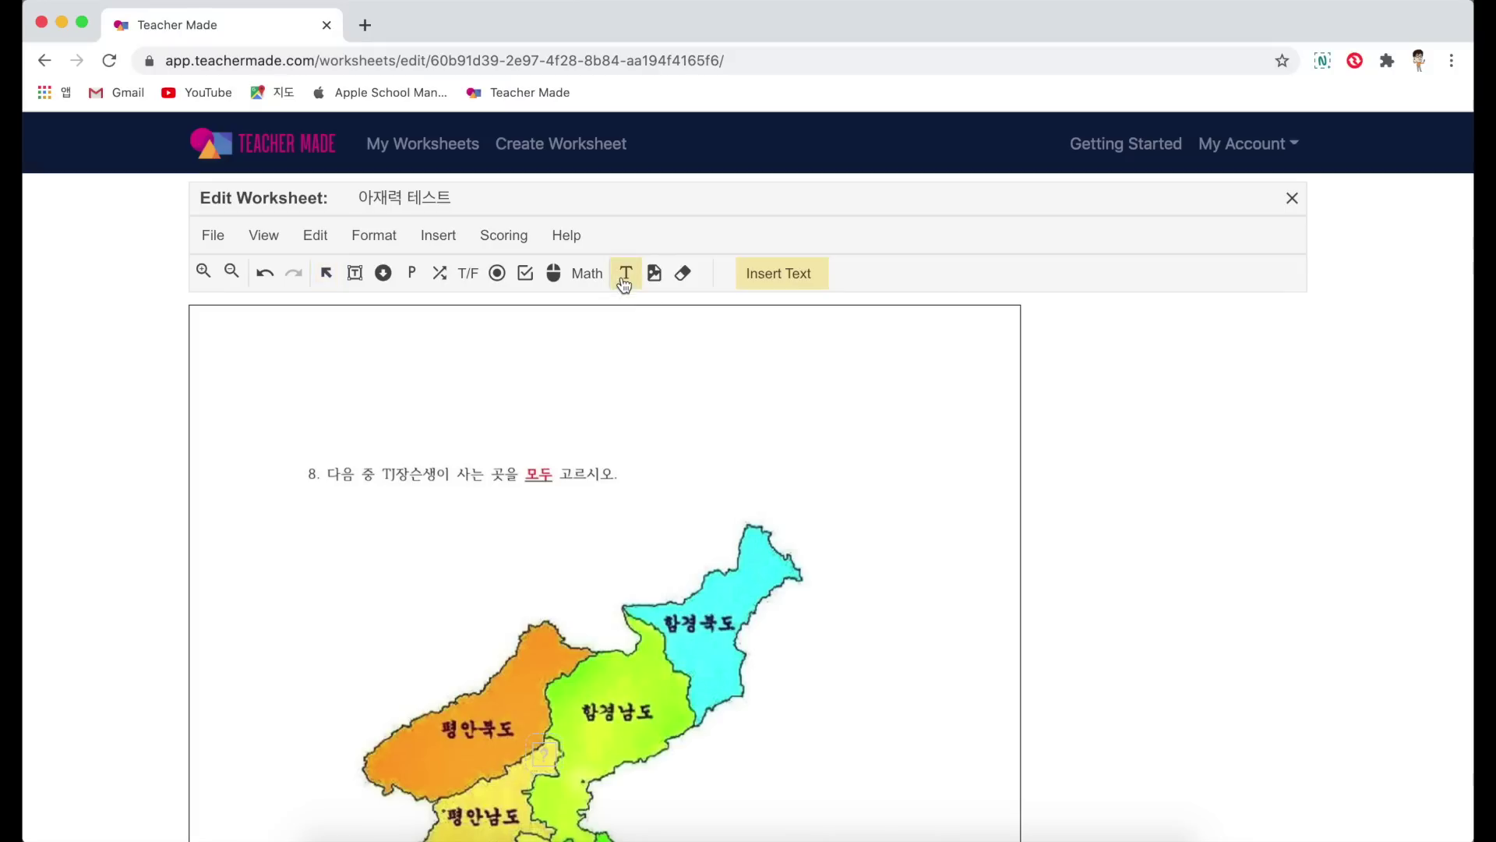
pyautogui.click(492, 421)
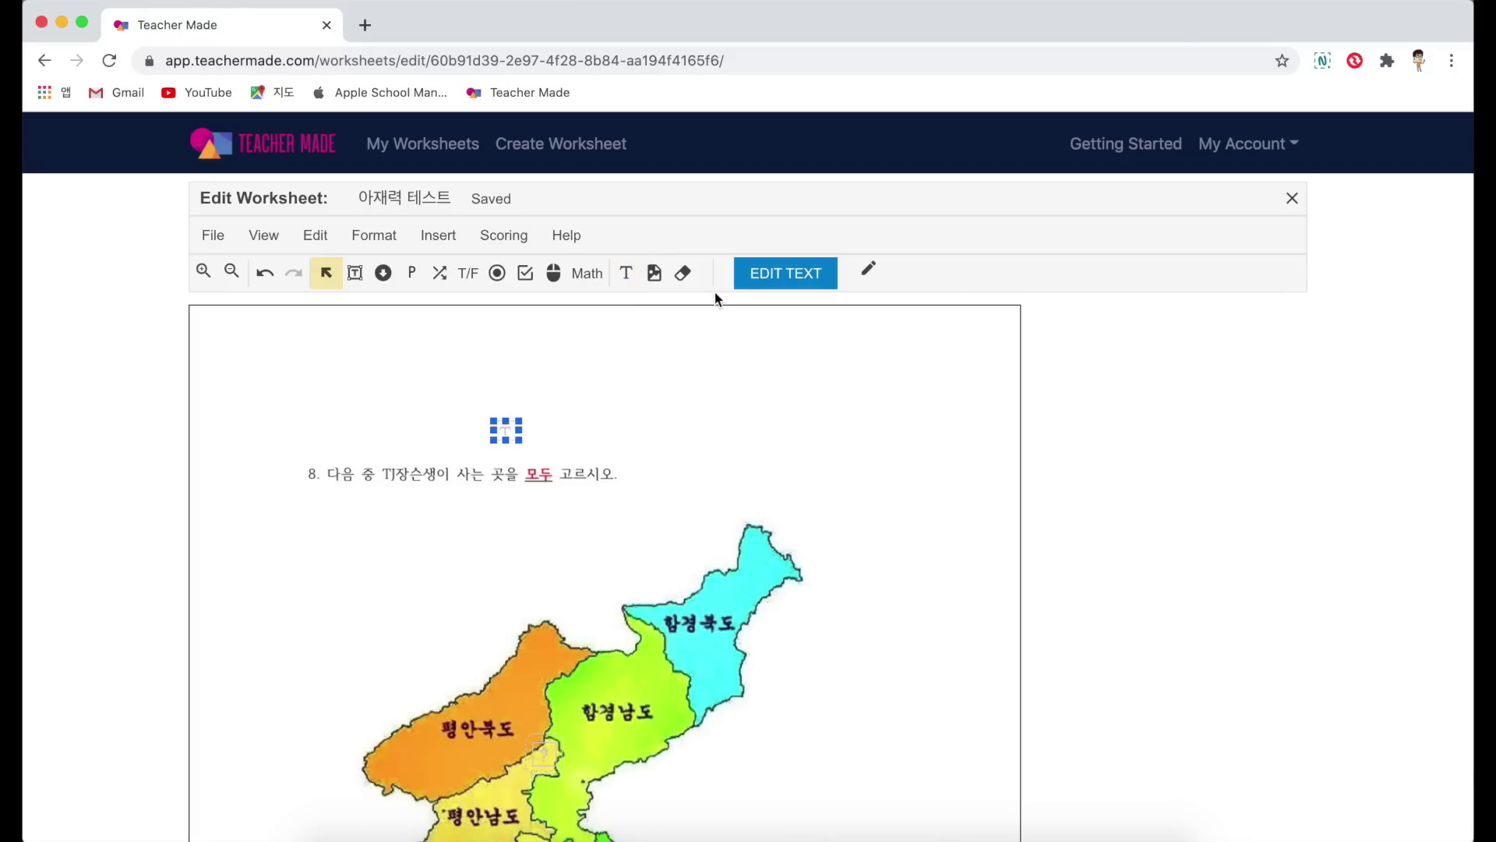
pyautogui.click(744, 282)
pyautogui.write('모두 골라야합니다!')
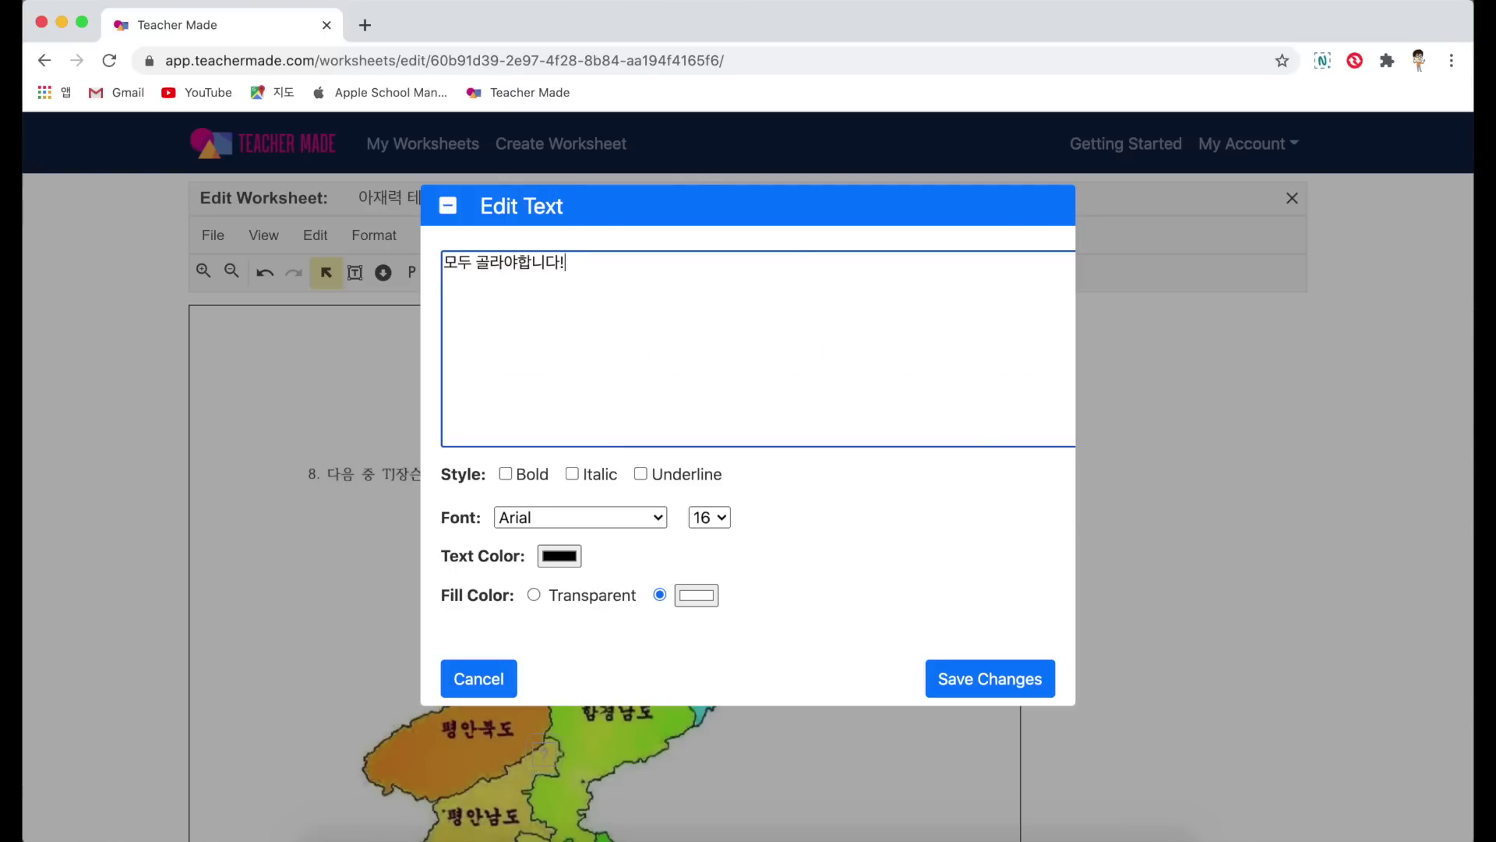
pyautogui.click(985, 680)
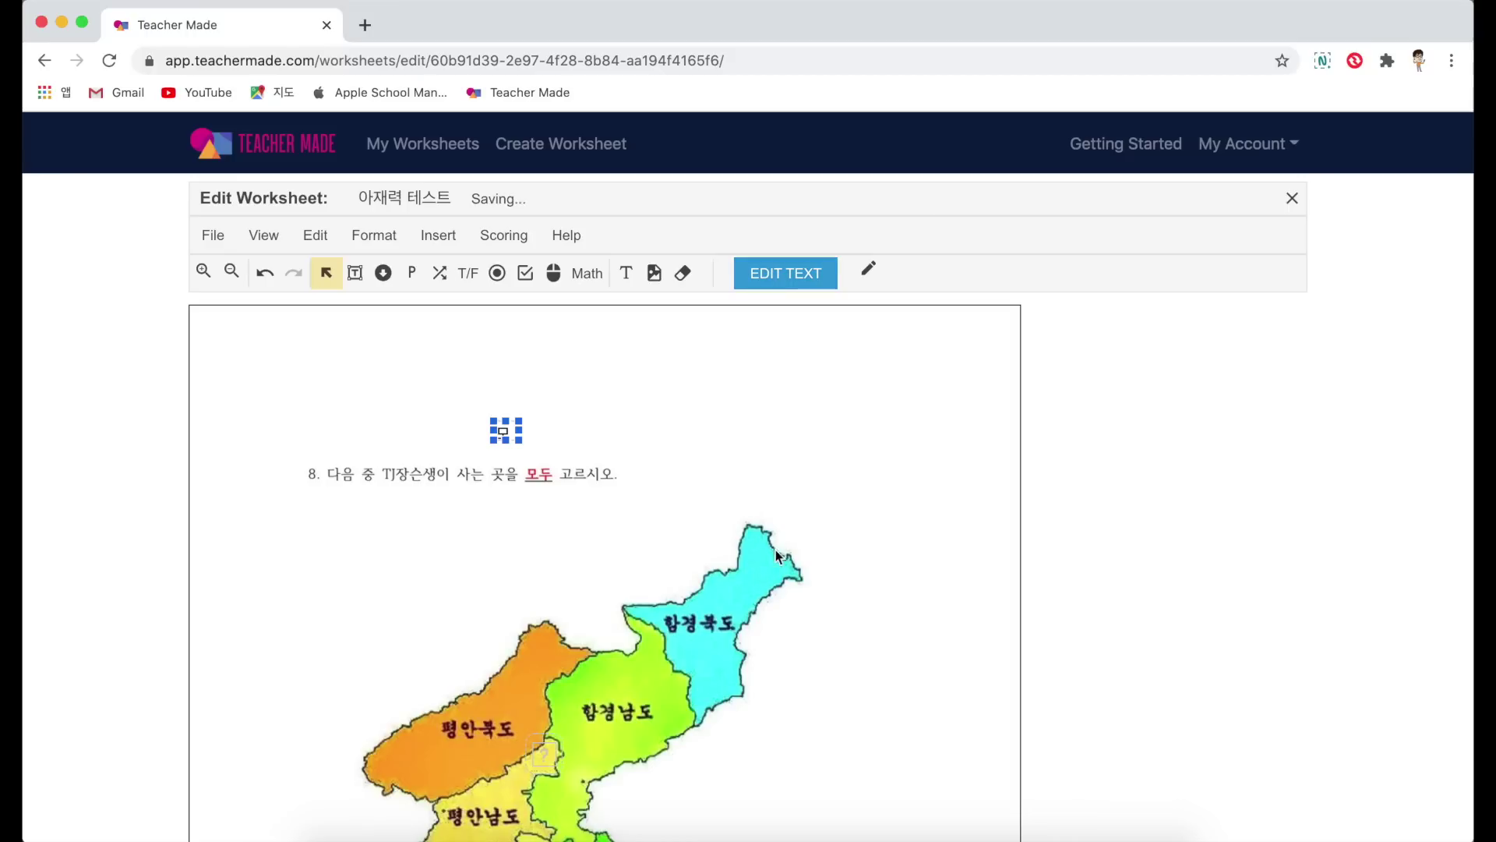
pyautogui.moveTo(520, 443); pyautogui.dragTo(775, 456)
pyautogui.click(858, 434)
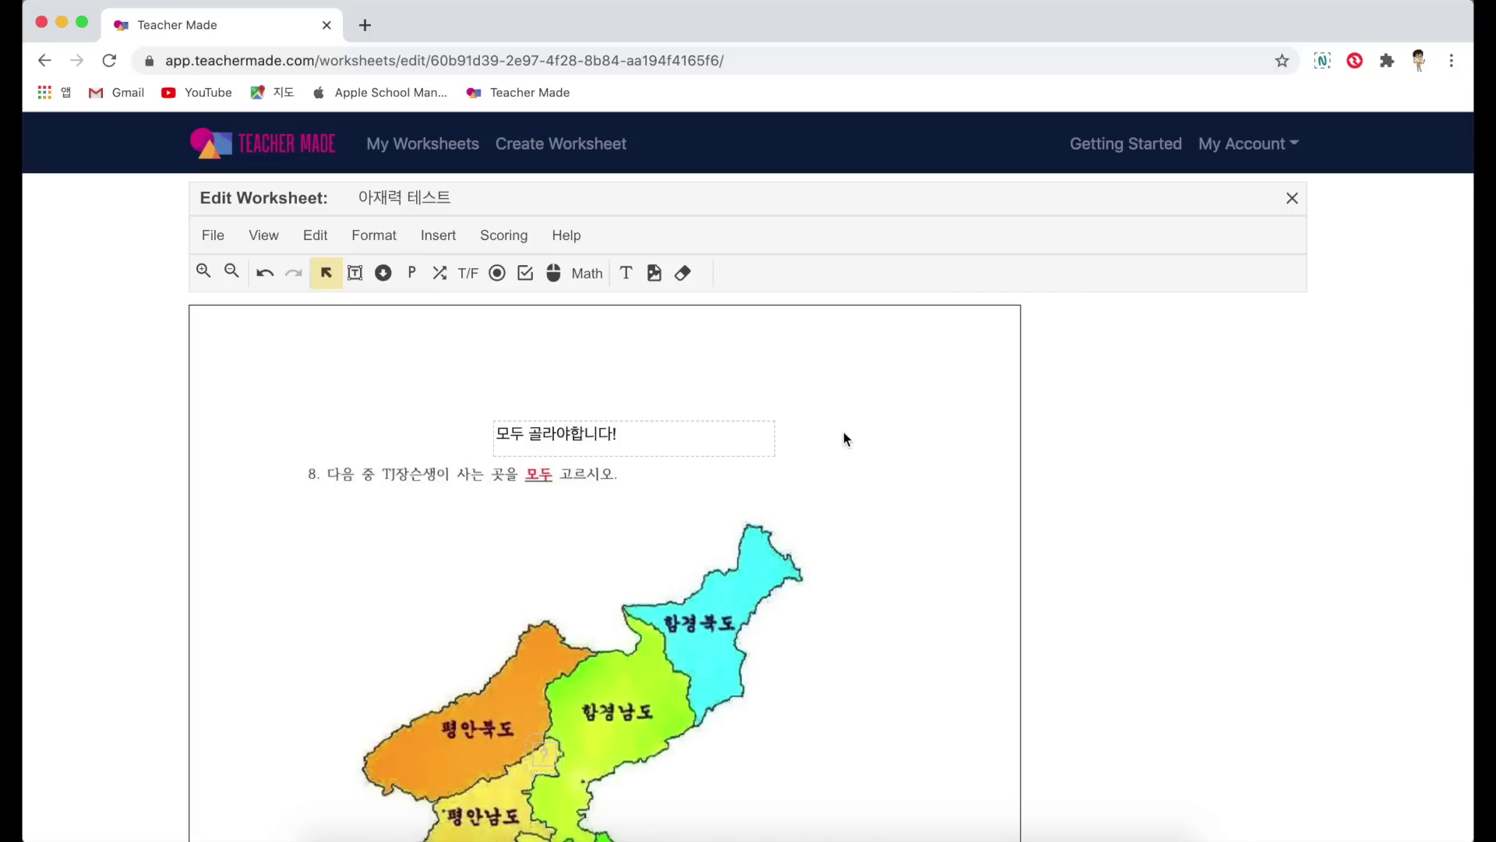
# Step: Cover '고르시오.' with a colour block and move the '모두 골라야합니다!' note onto it
pyautogui.click(686, 276)
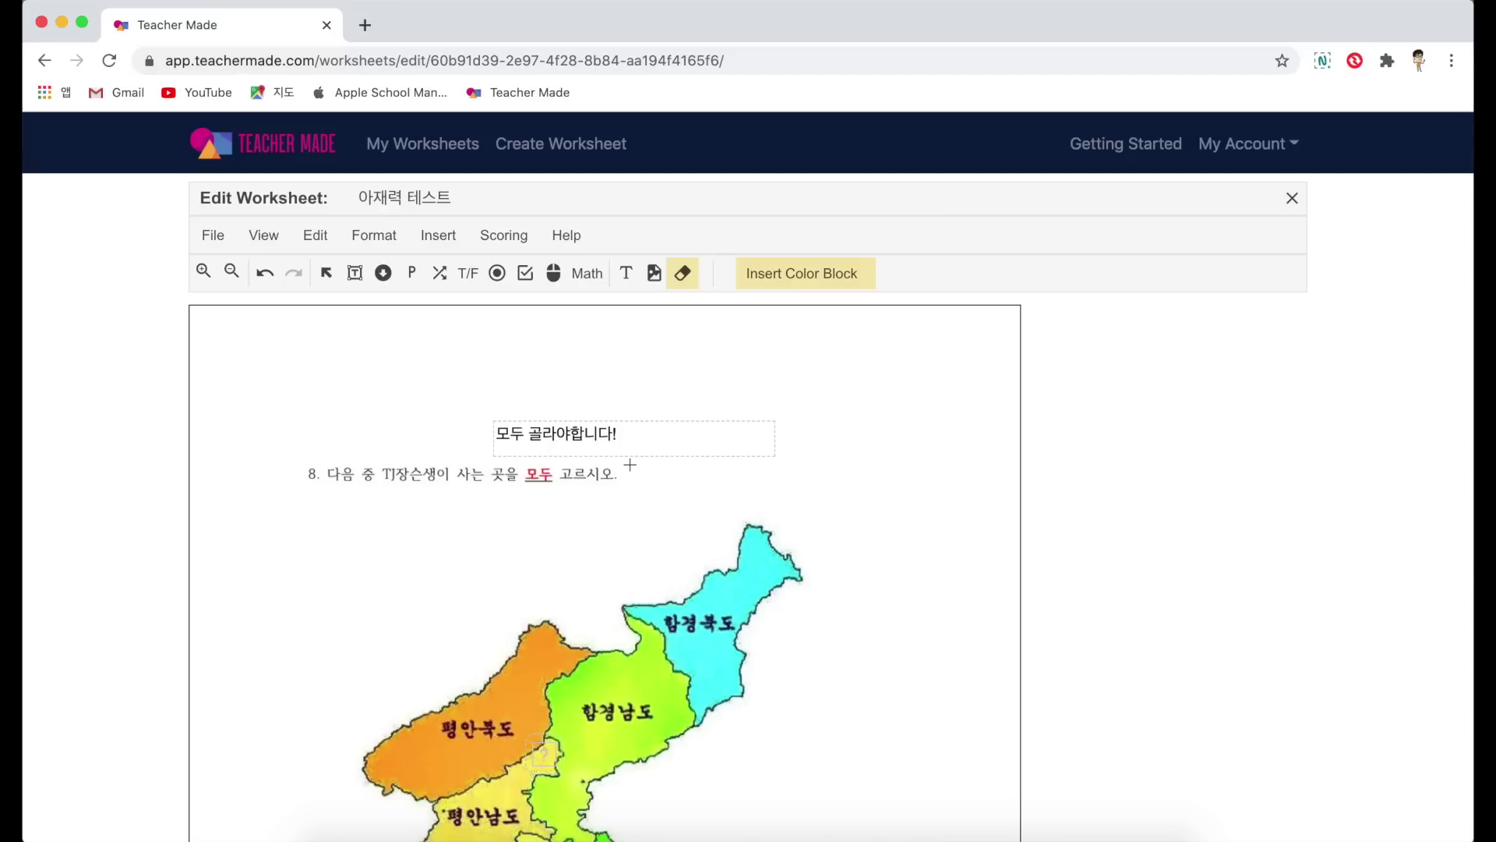
pyautogui.moveTo(630, 464)
pyautogui.mouseDown()
pyautogui.moveTo(657, 490)
pyautogui.moveTo(558, 492)
pyautogui.mouseUp()
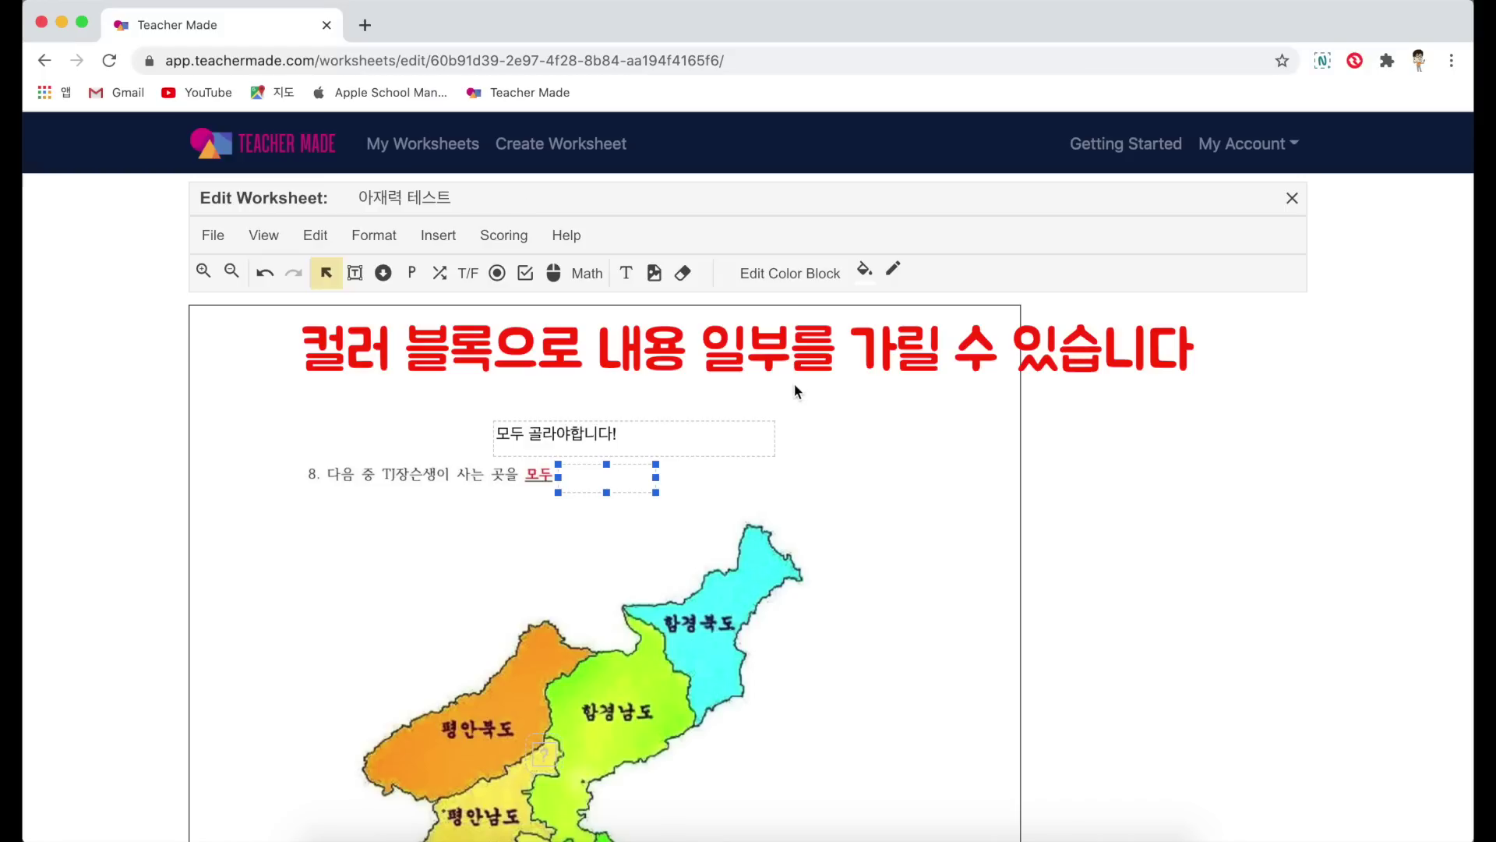
pyautogui.moveTo(566, 442); pyautogui.dragTo(632, 483)
pyautogui.click(871, 430)
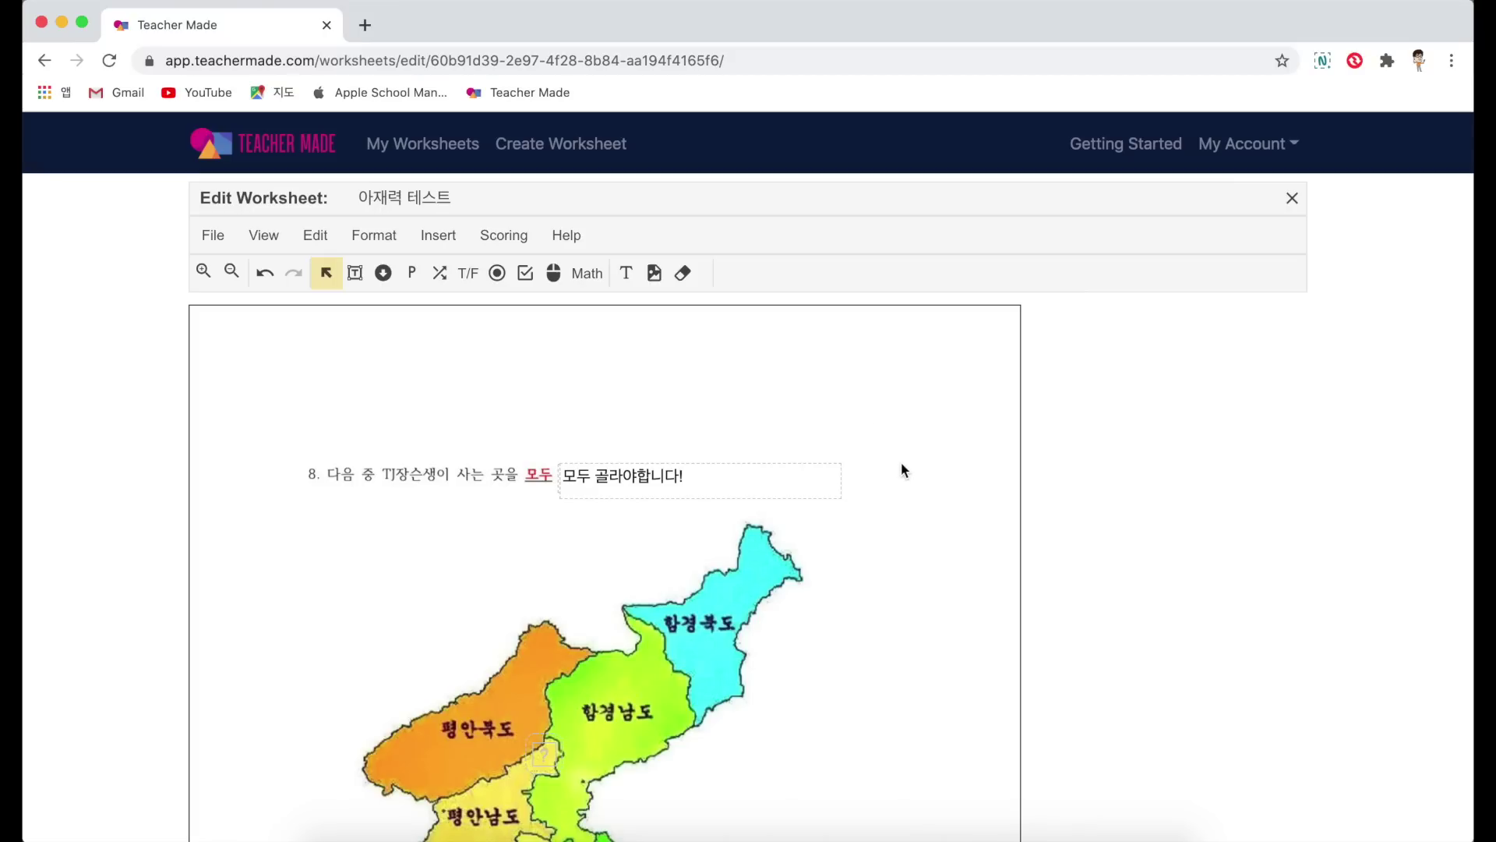
pyautogui.scroll(15, 894, 549)
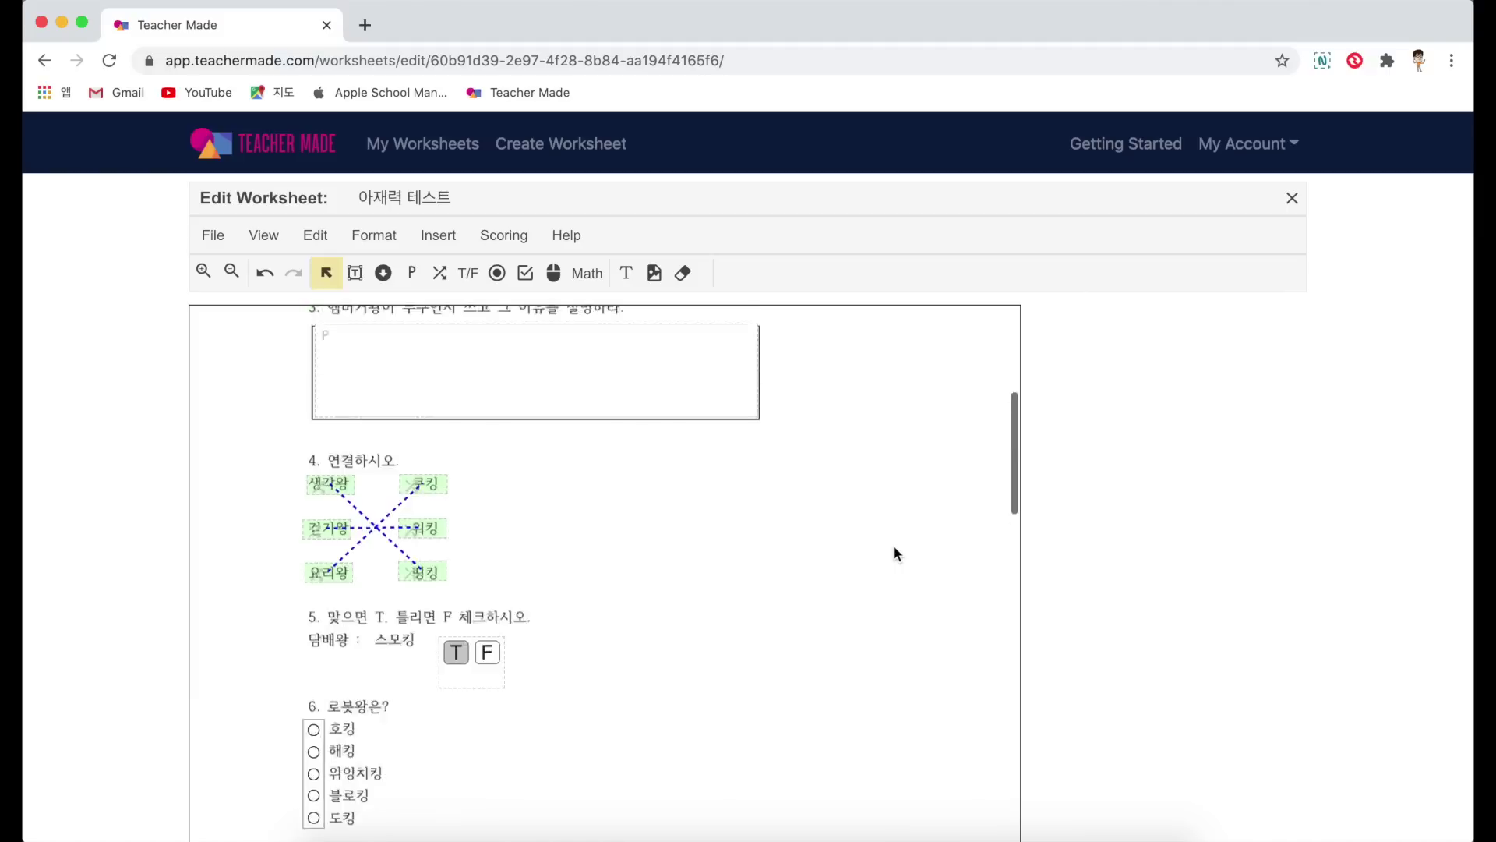
# Step: Preview the worksheet as a student and answer question 1 with '인터넷뱅킹'
pyautogui.click(261, 234)
pyautogui.click(296, 277)
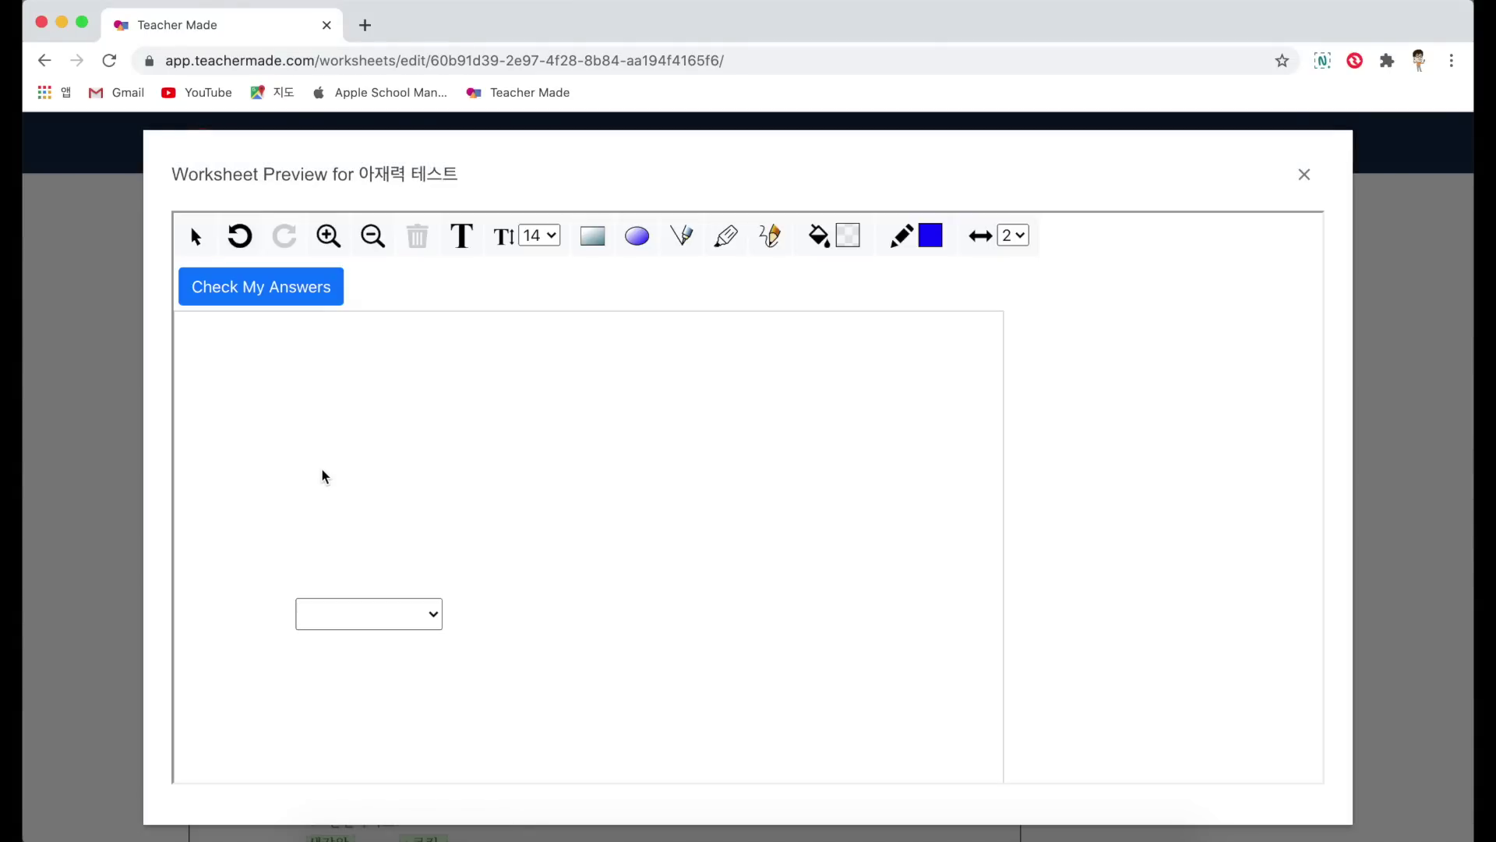
pyautogui.scroll(-3, 234, 575)
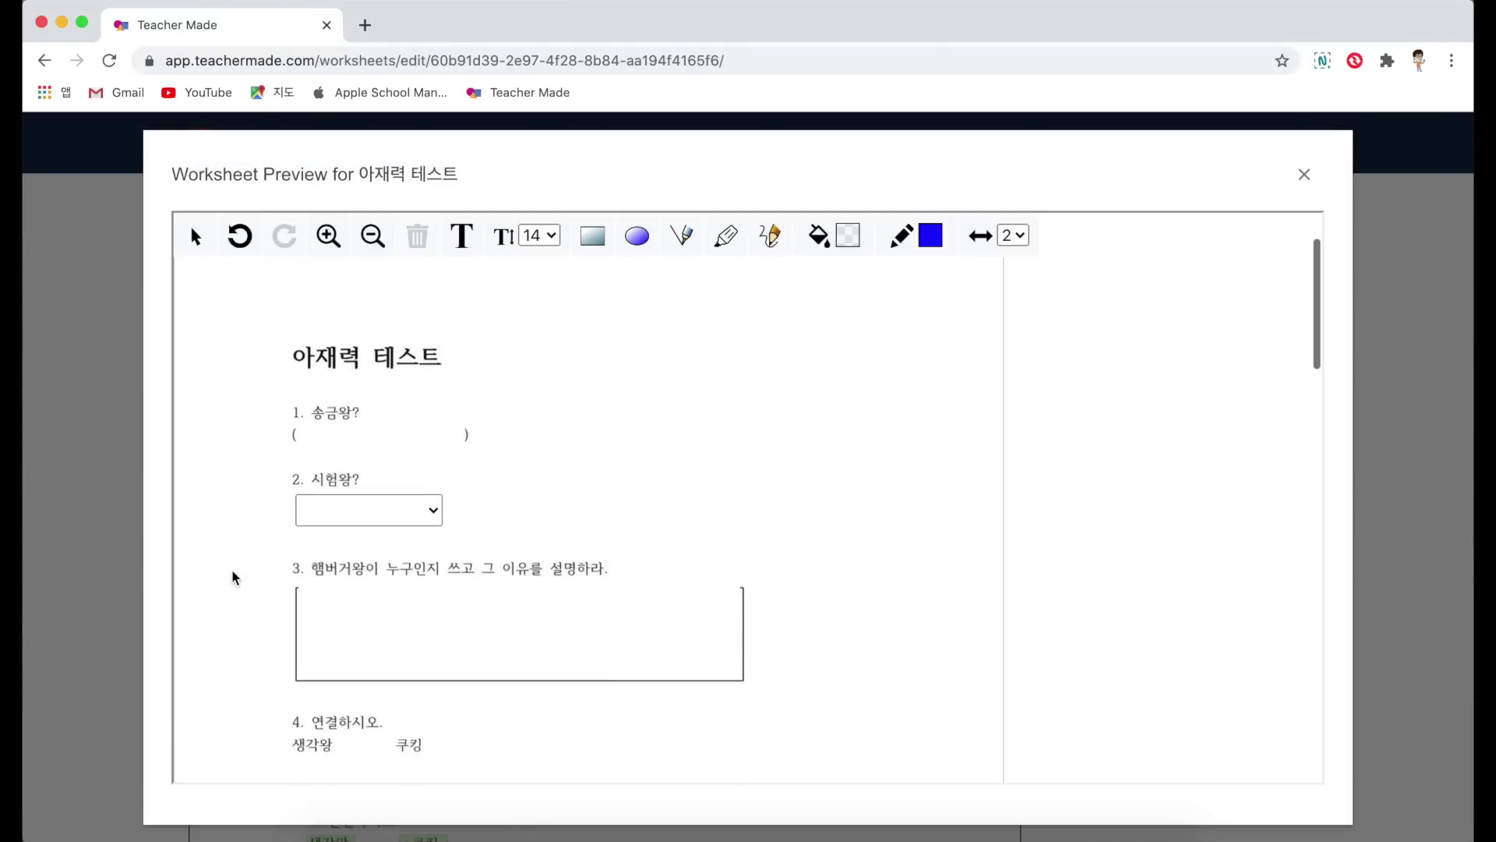
pyautogui.click(328, 430)
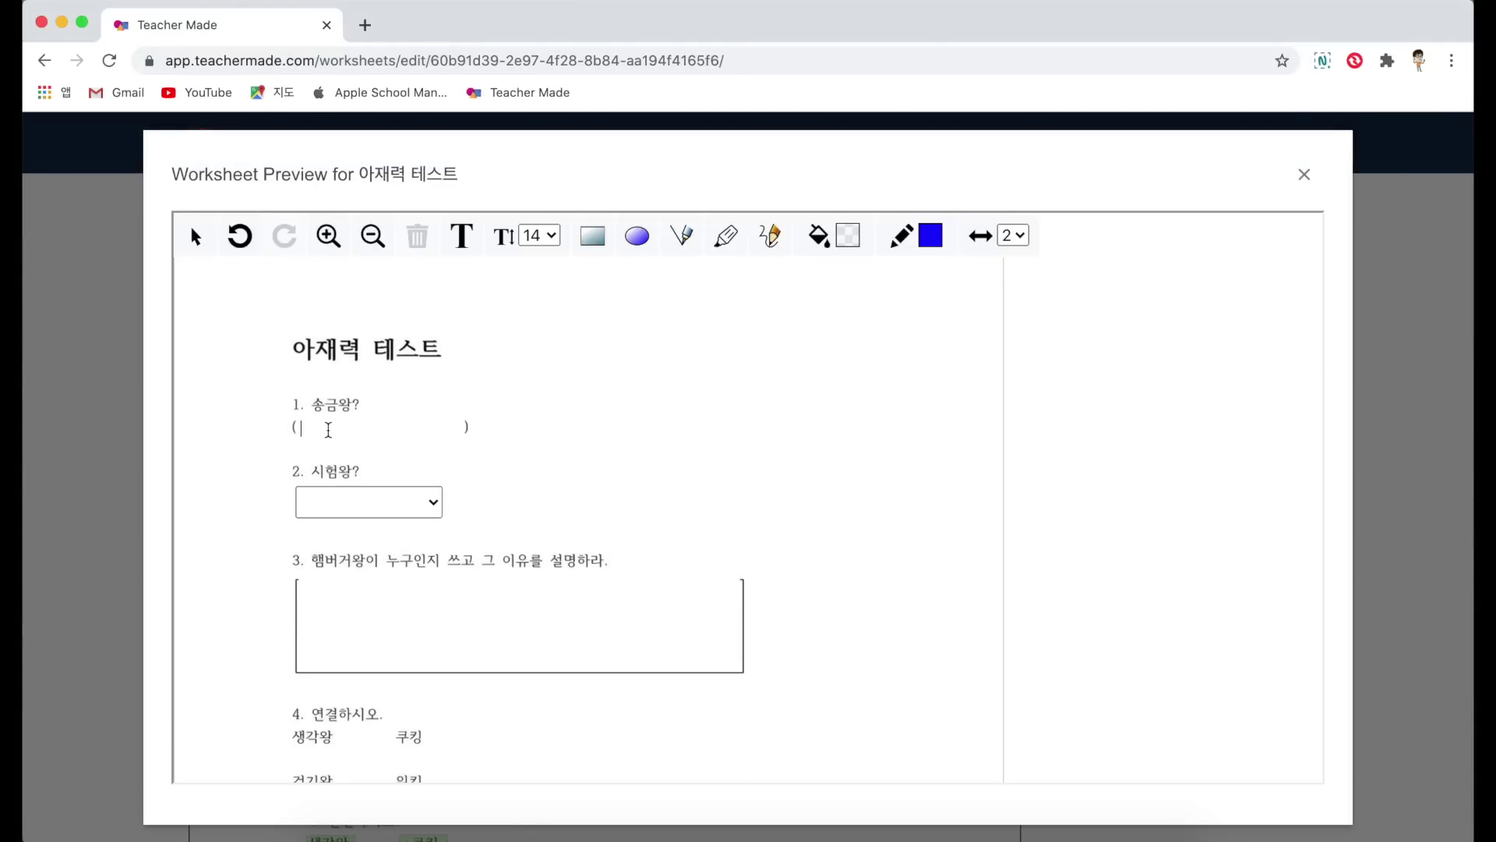
pyautogui.write('인터넷뱅킹')
# Step: Choose 마킹 for question 2, fill question 3, and match 생각왕–띵킹 and 요리왕–워킹
pyautogui.click(407, 507)
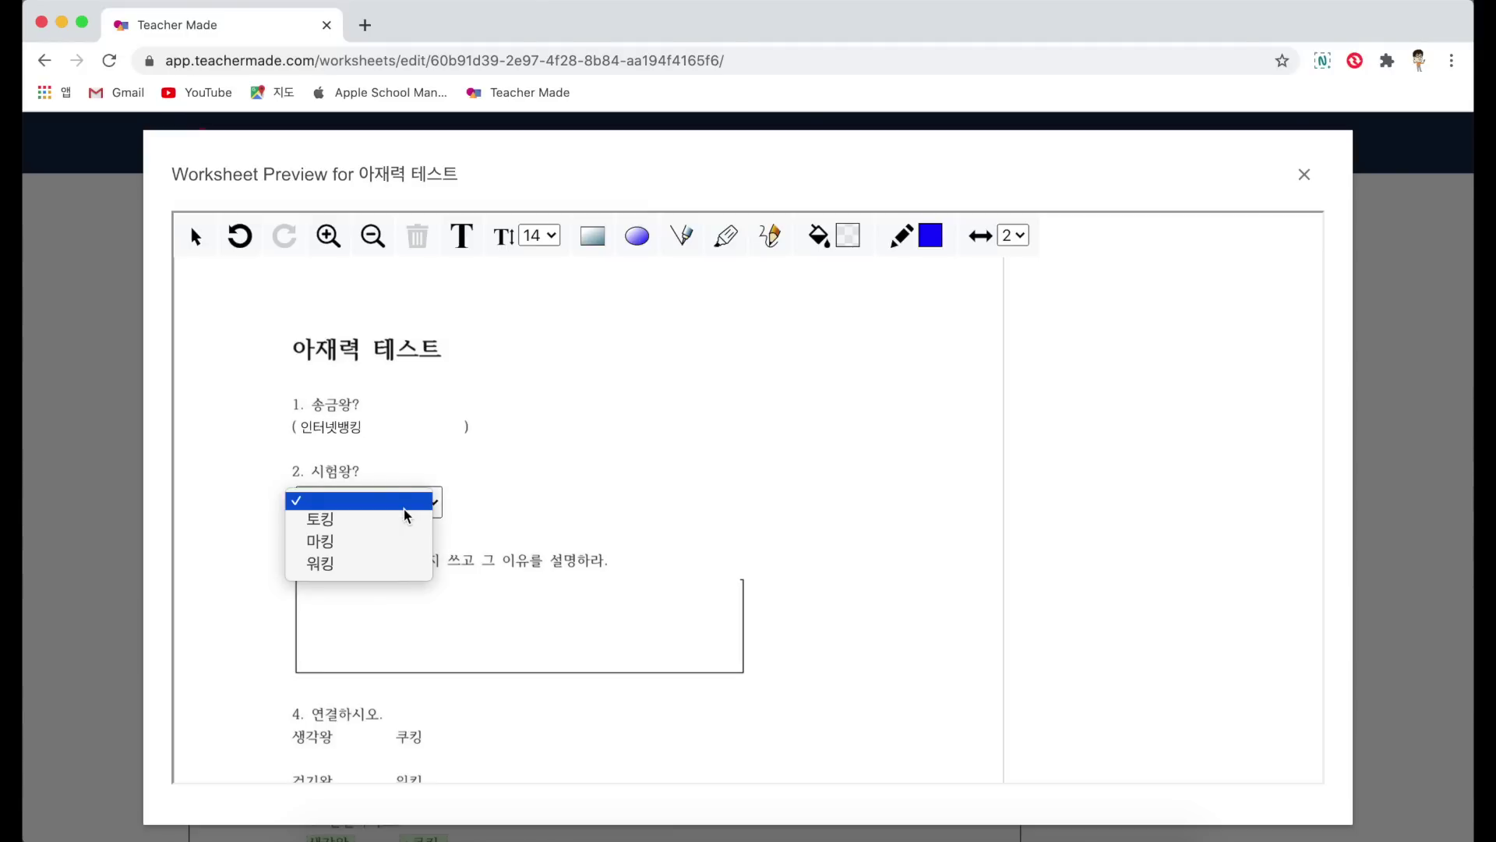
pyautogui.click(358, 541)
pyautogui.click(357, 616)
pyautogui.write('ㅇㄹㄴㄹㄴㅇ')
pyautogui.scroll(-4, 320, 456)
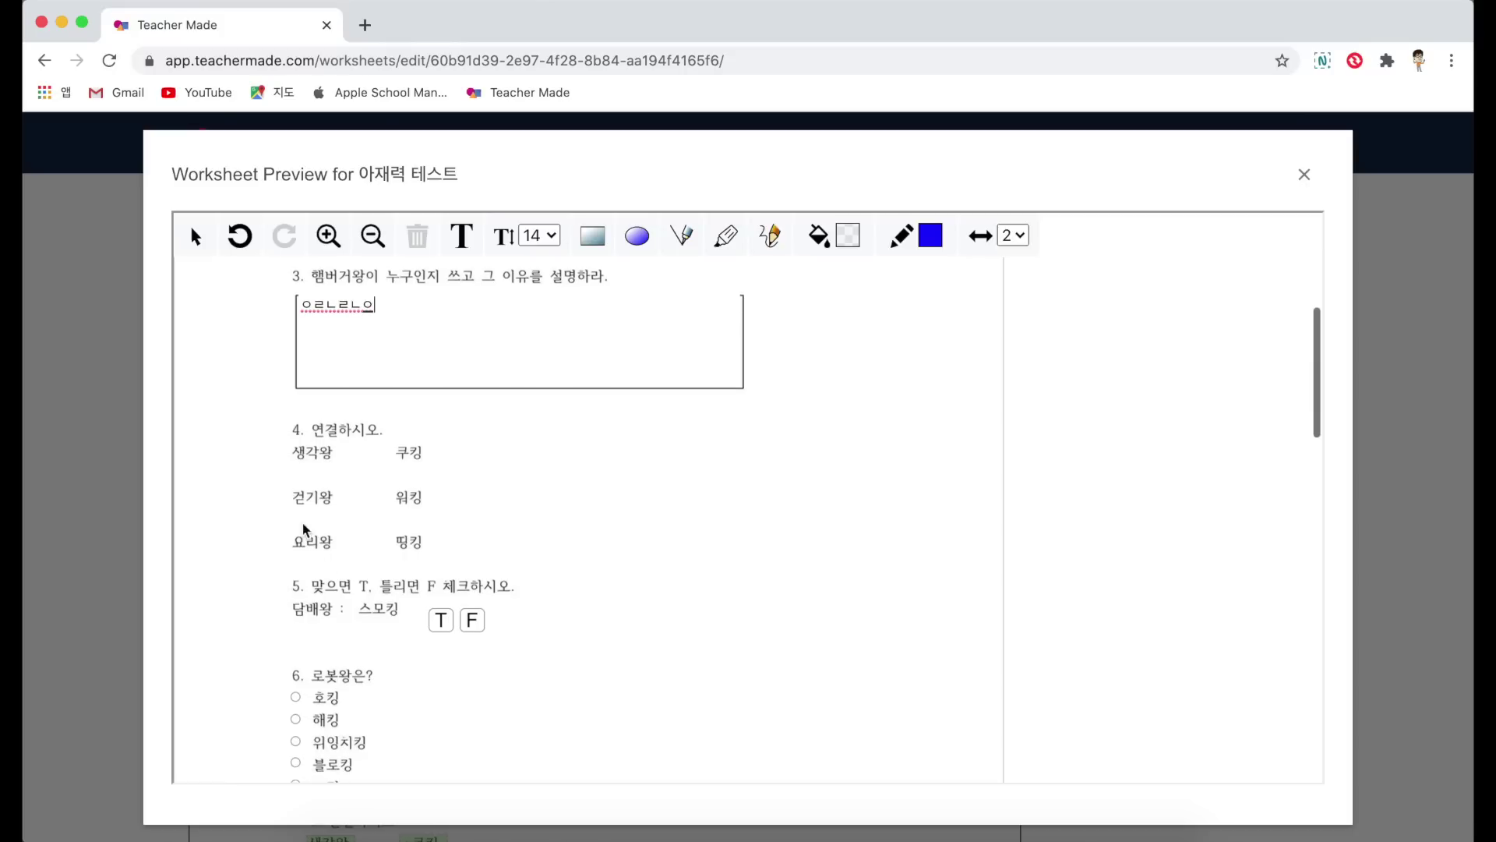
pyautogui.moveTo(317, 456)
pyautogui.mouseDown()
pyautogui.moveTo(399, 541)
pyautogui.moveTo(350, 499)
pyautogui.moveTo(401, 496)
pyautogui.moveTo(405, 456)
pyautogui.mouseUp()
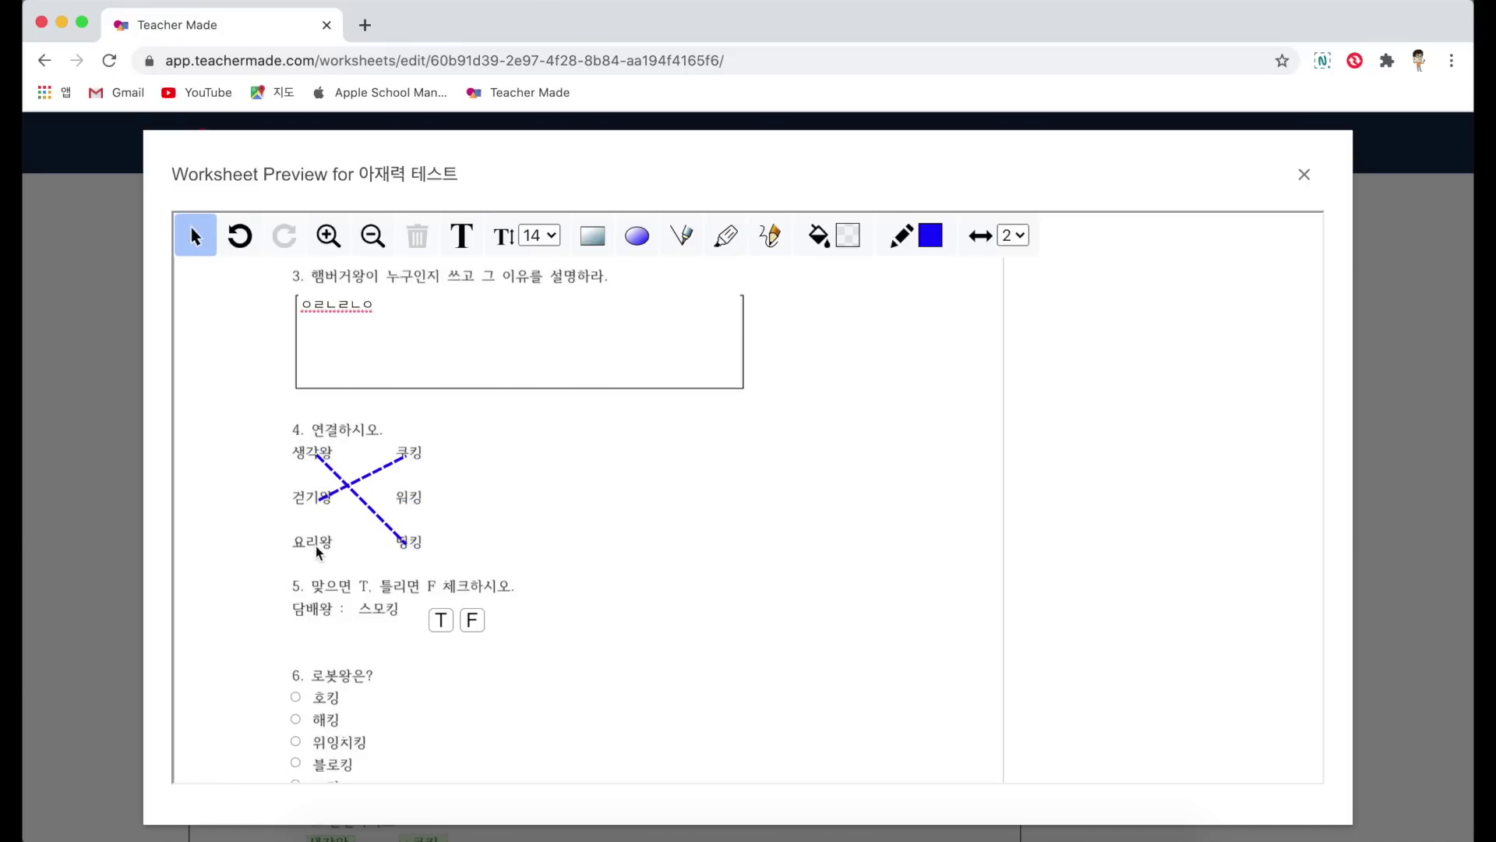
pyautogui.moveTo(317, 546); pyautogui.dragTo(404, 496)
# Step: Pick 위잉시킹 for question 6 and tick options 1, 2 and 4 in question 7
pyautogui.scroll(-3, 467, 508)
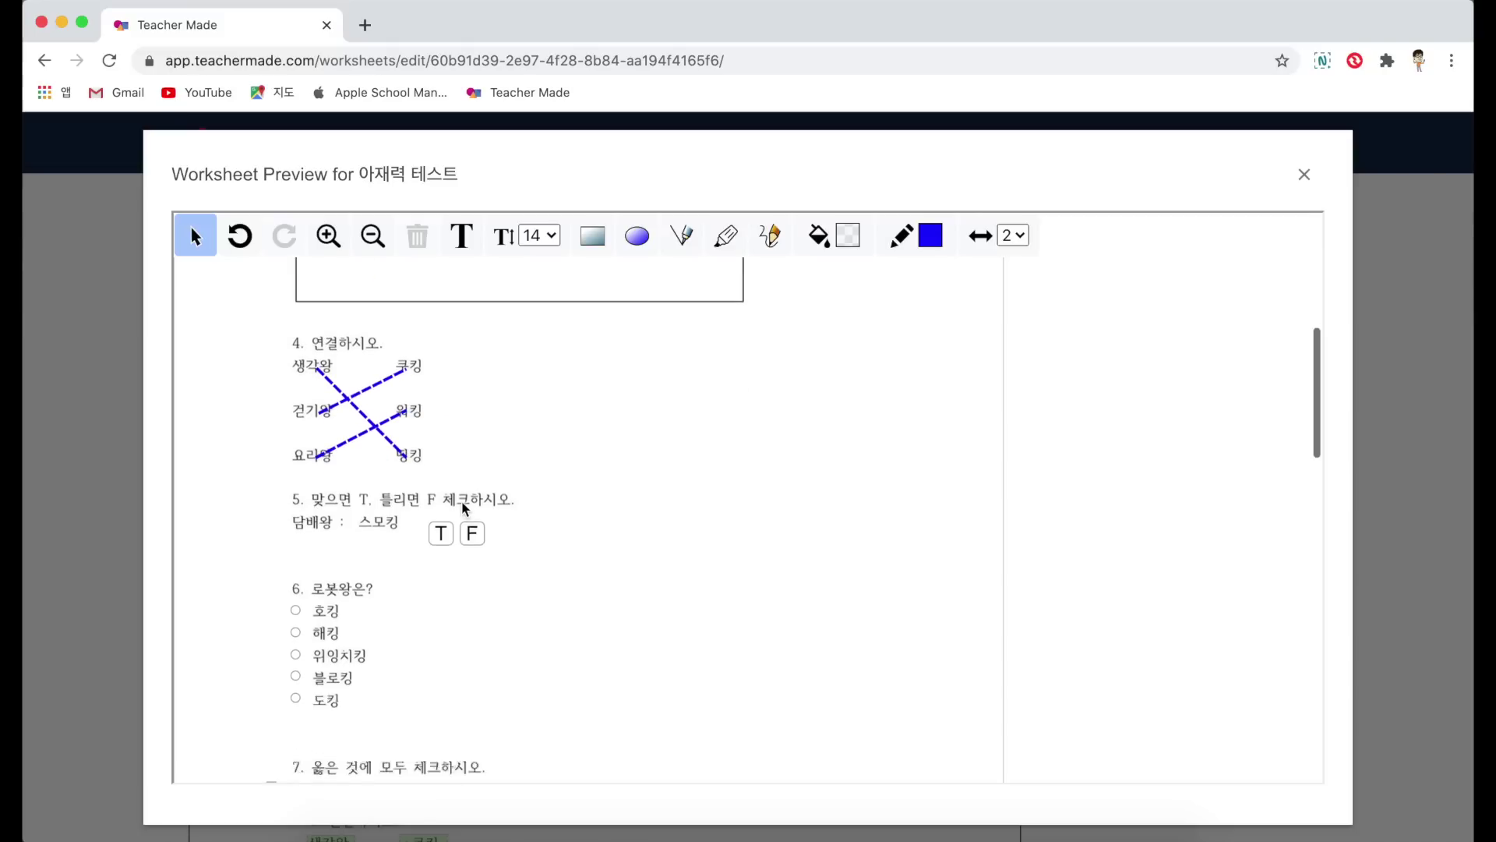
pyautogui.scroll(-3, 445, 517)
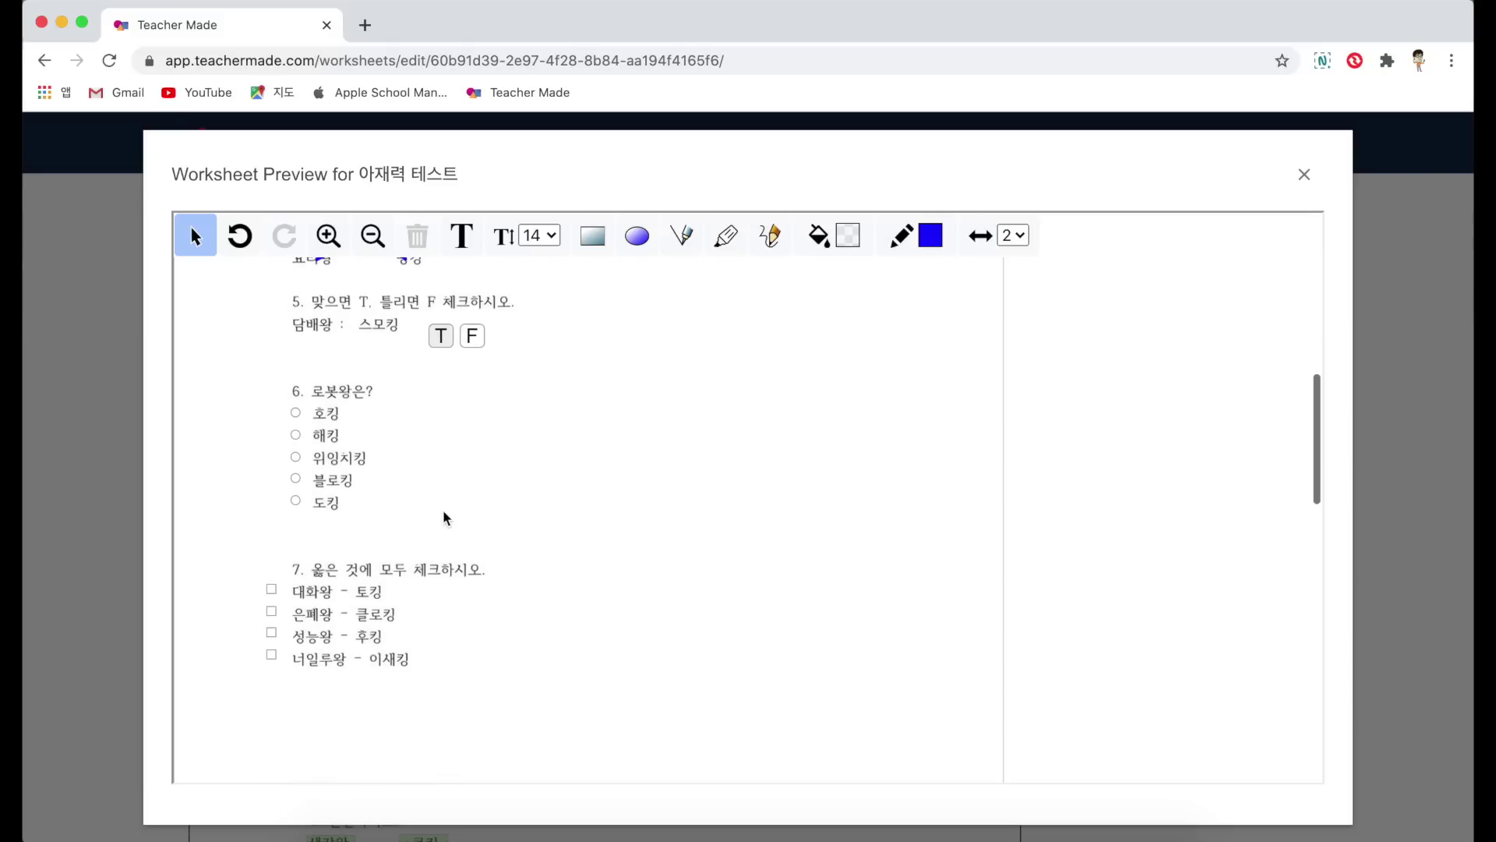
pyautogui.click(296, 458)
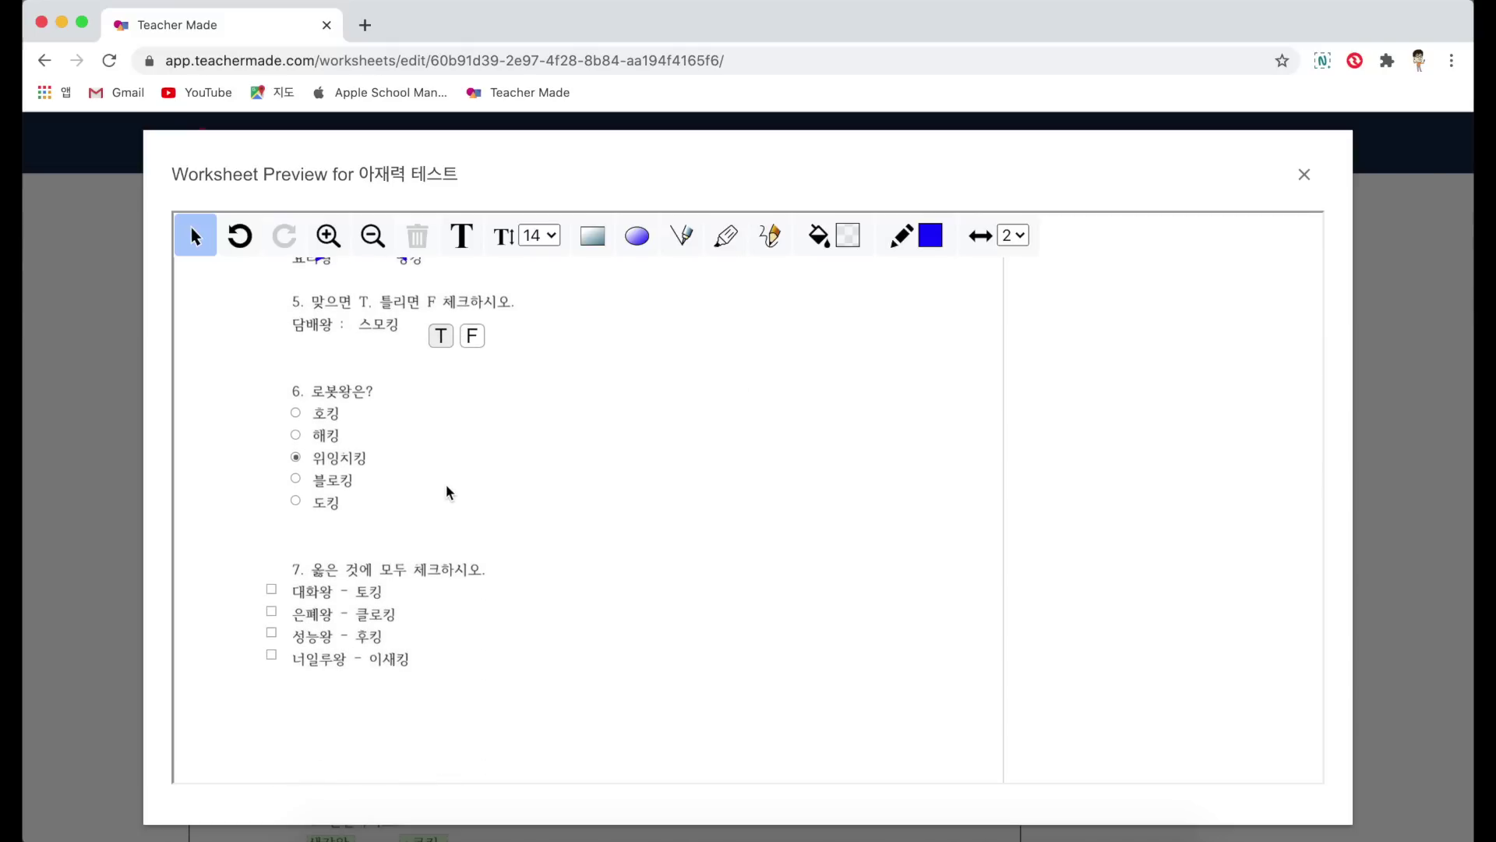
pyautogui.scroll(-1, 448, 491)
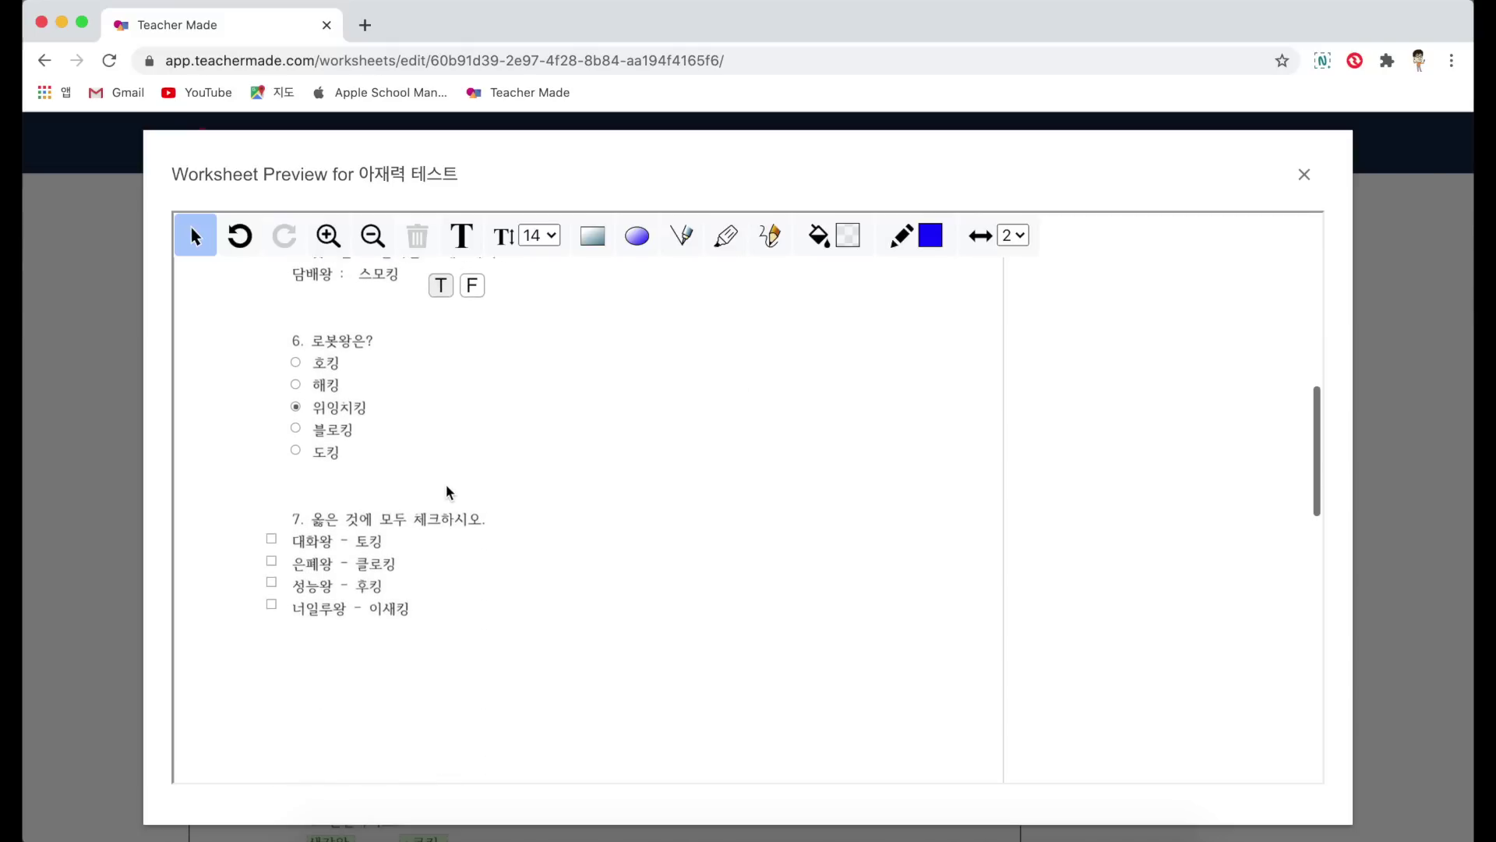
pyautogui.click(272, 533)
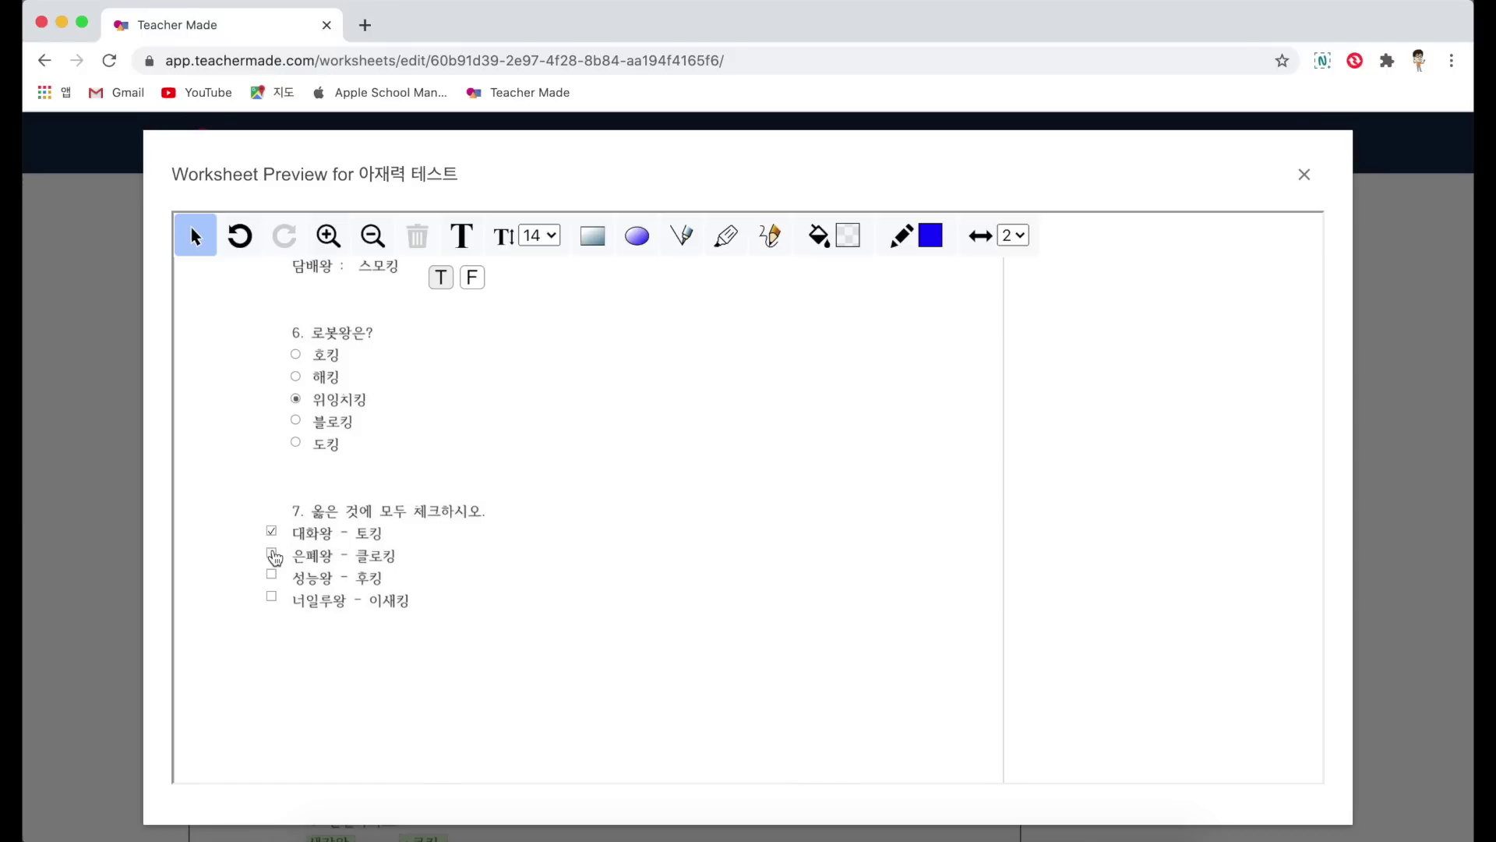
pyautogui.click(272, 555)
pyautogui.click(272, 598)
# Step: Mark the map spots near 경상남도 and on 경기도
pyautogui.scroll(-10, 476, 612)
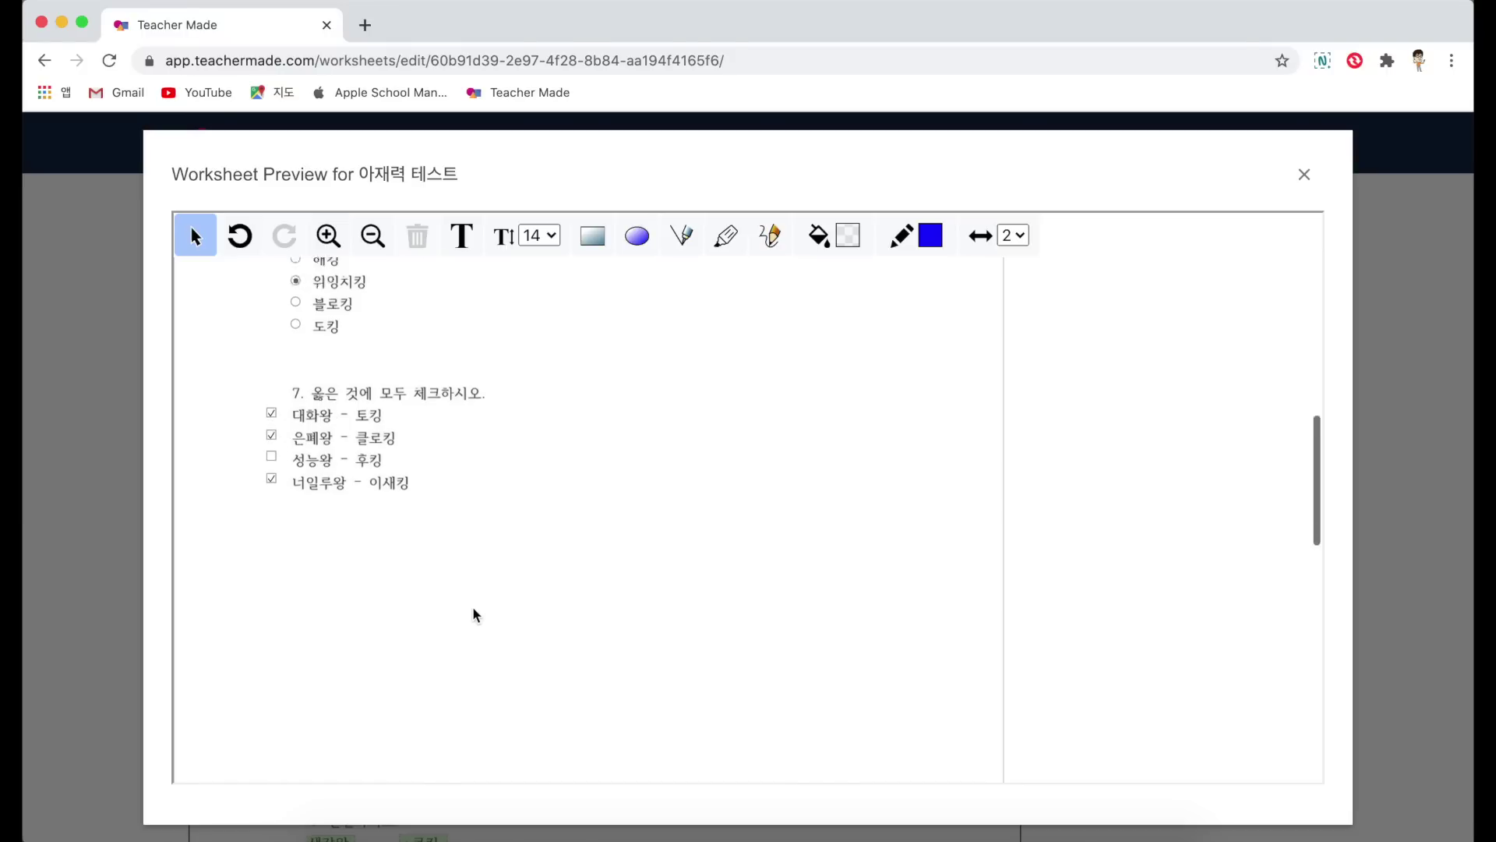
pyautogui.scroll(-2, 476, 613)
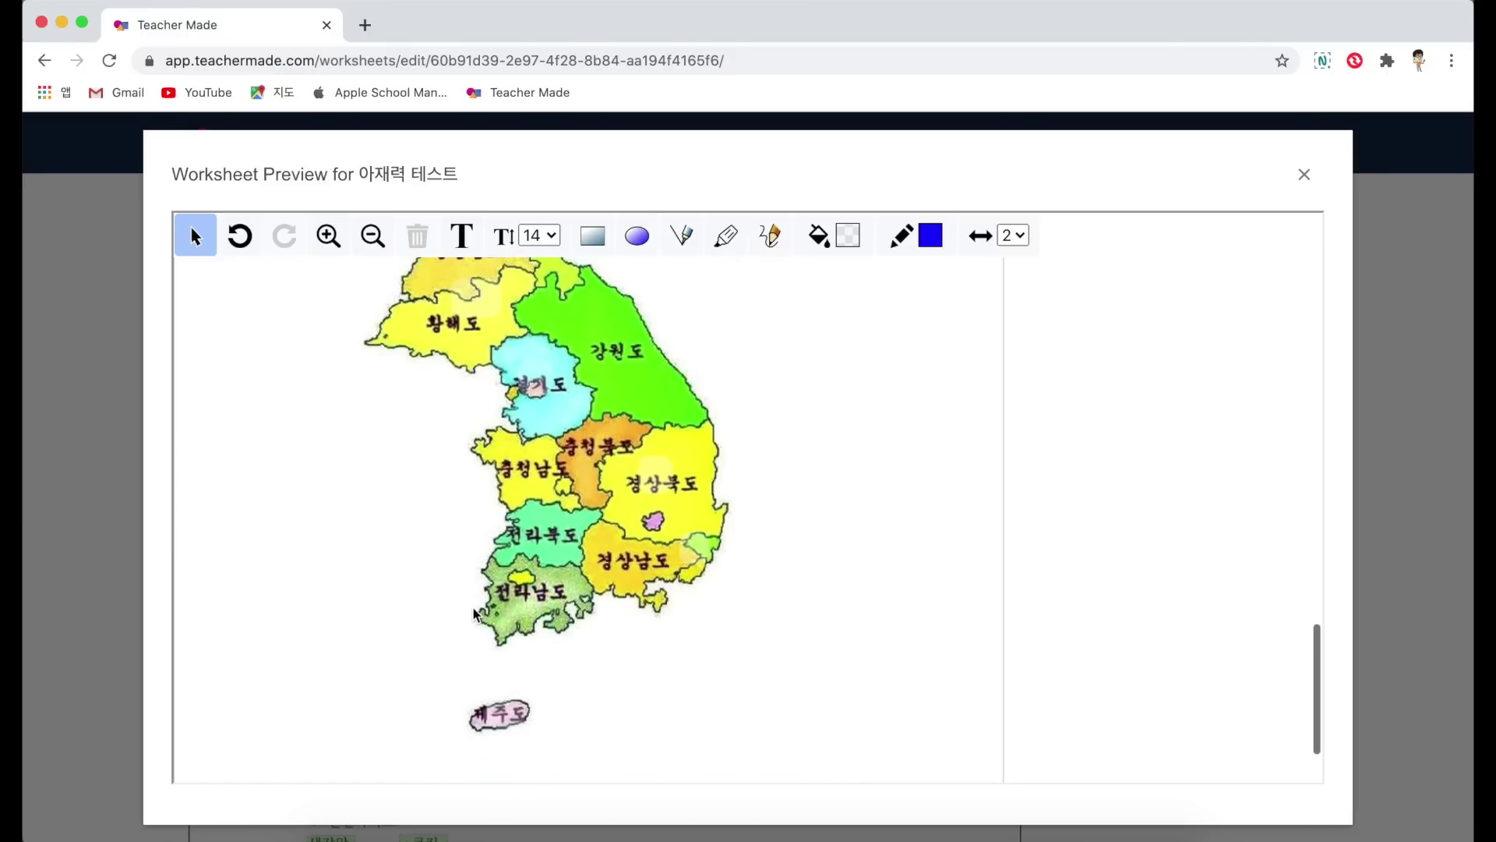
pyautogui.click(690, 567)
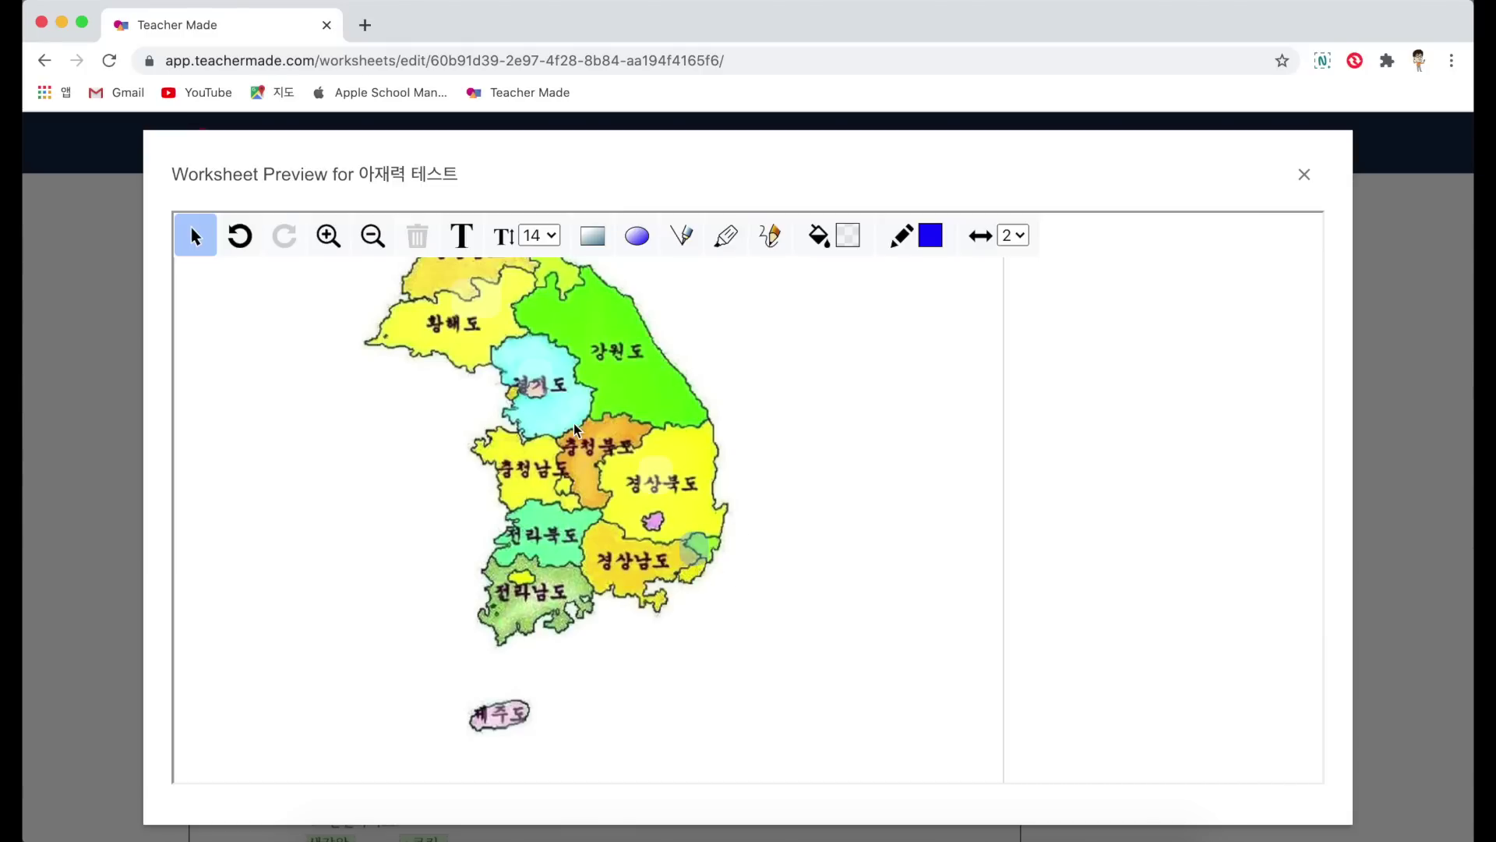
pyautogui.click(533, 392)
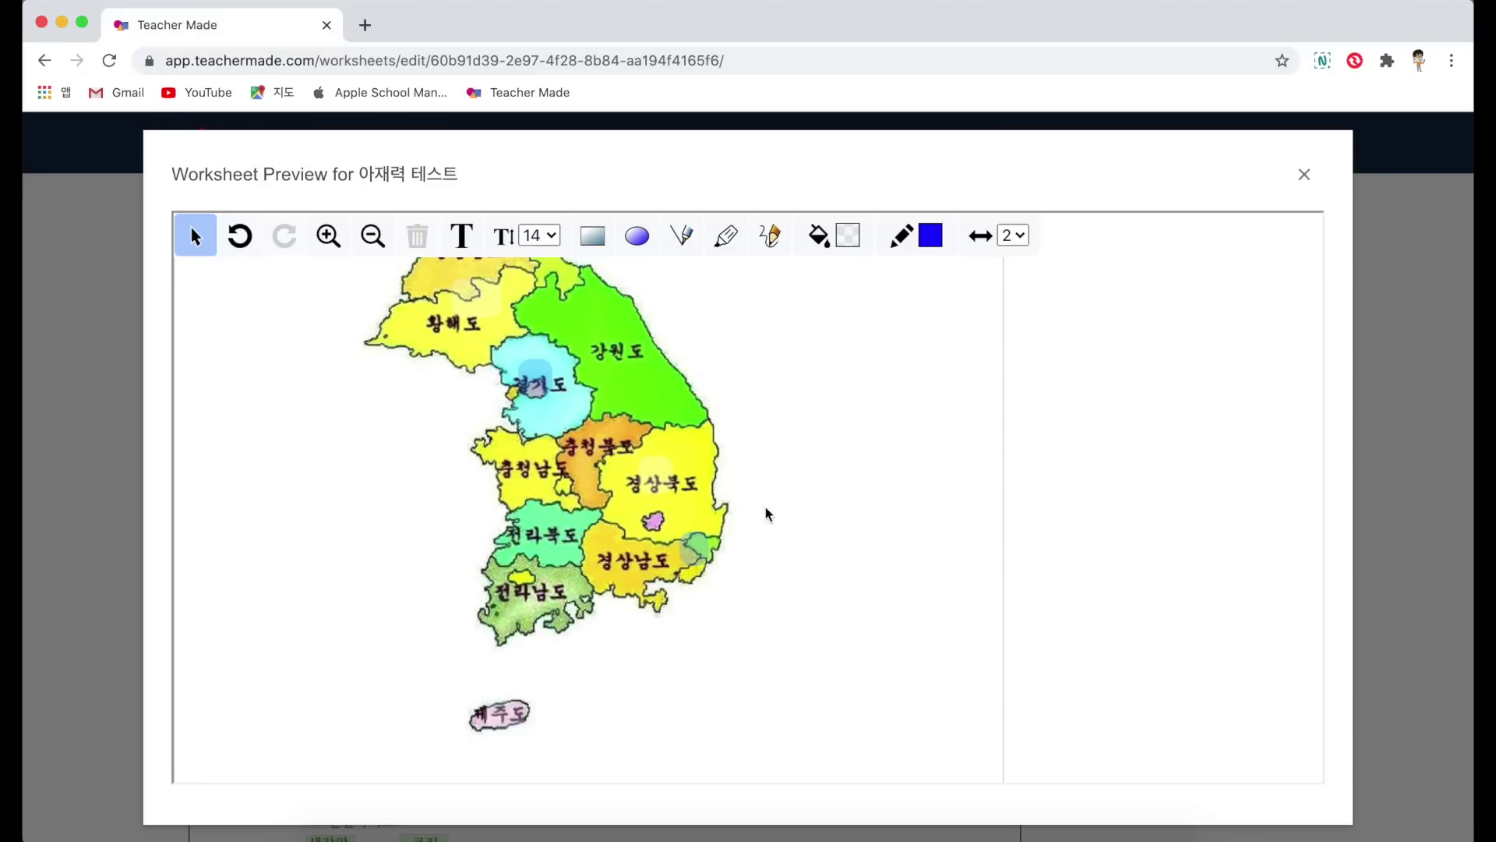
pyautogui.scroll(-3, 795, 507)
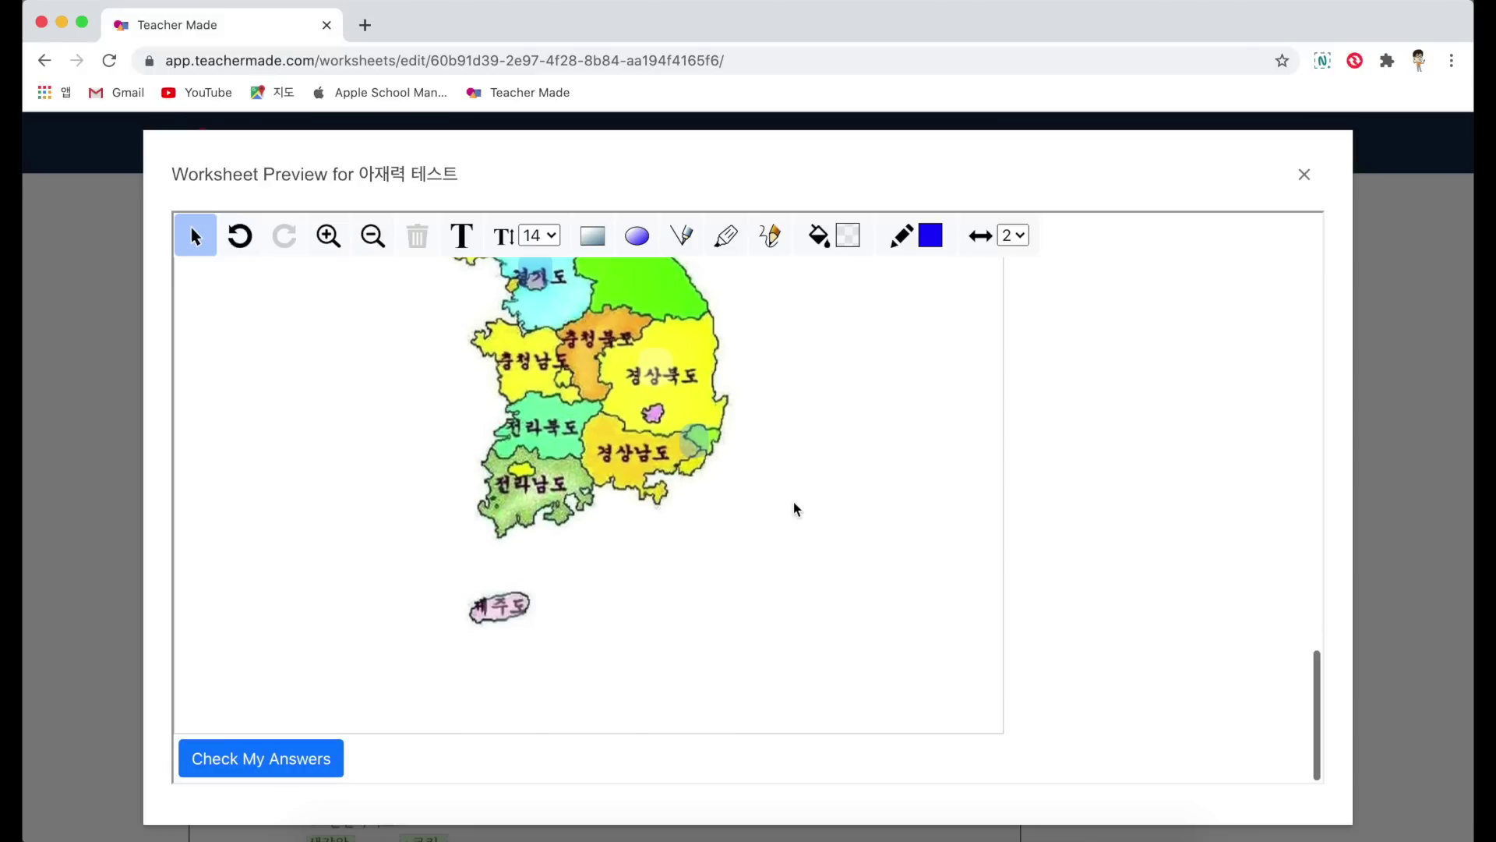
# Step: Check the practice answers and scroll through the graded worksheet scoring 83.34%
pyautogui.click(267, 768)
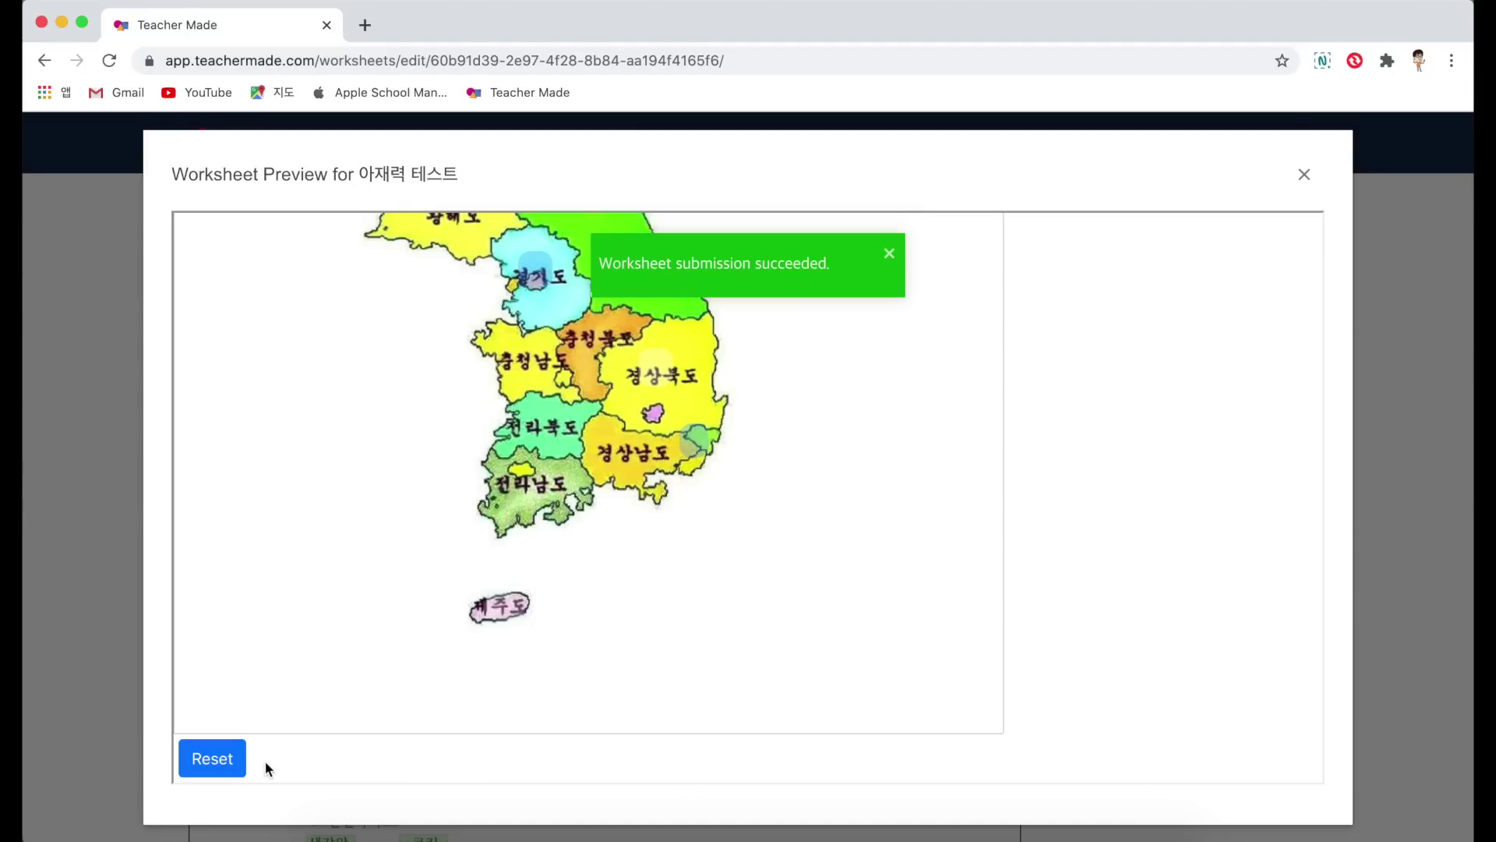
pyautogui.scroll(20, 339, 675)
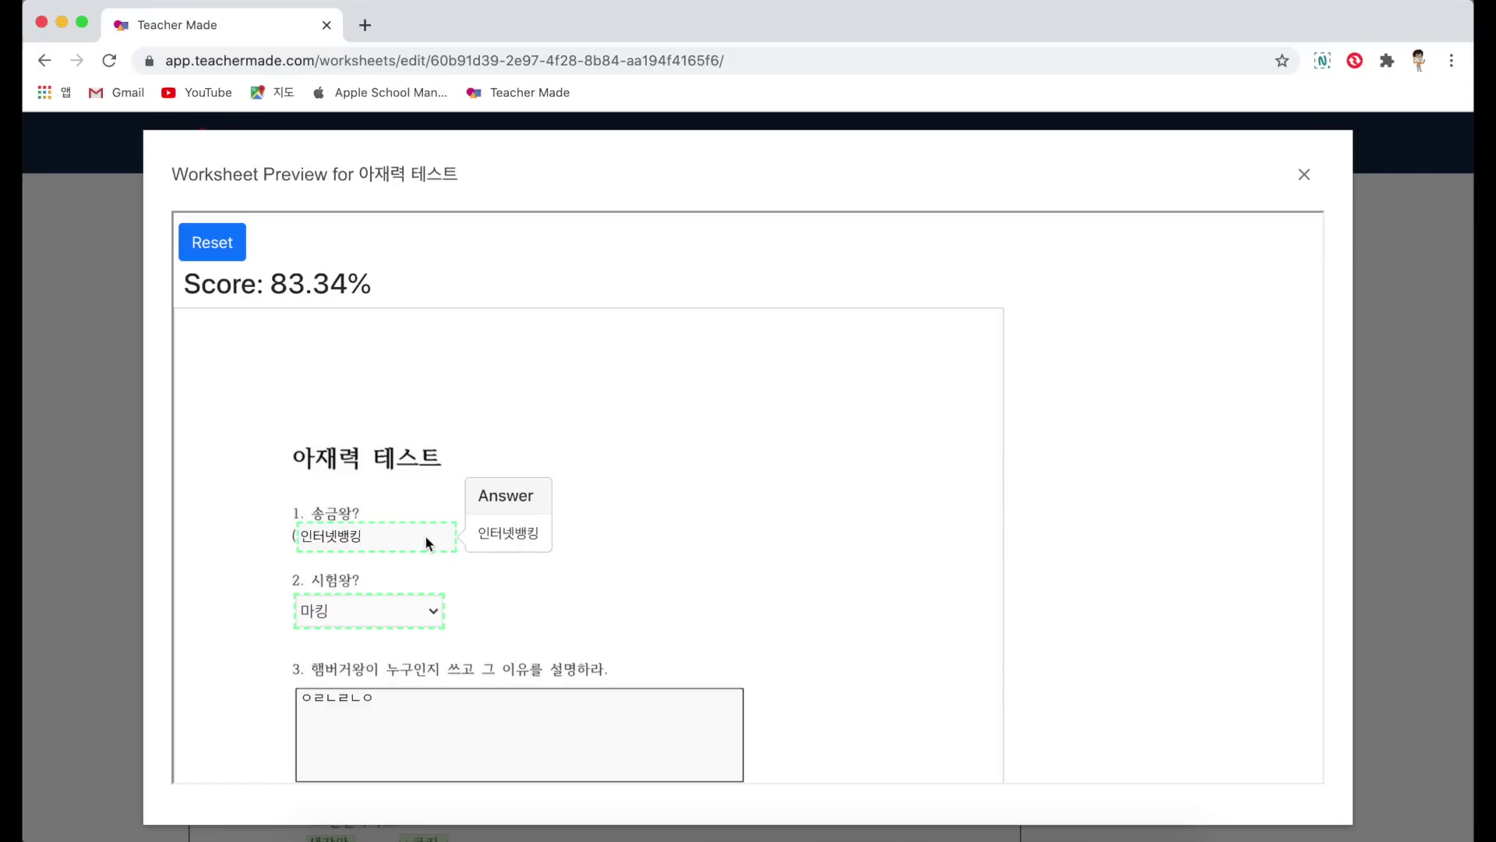
pyautogui.scroll(-2, 389, 536)
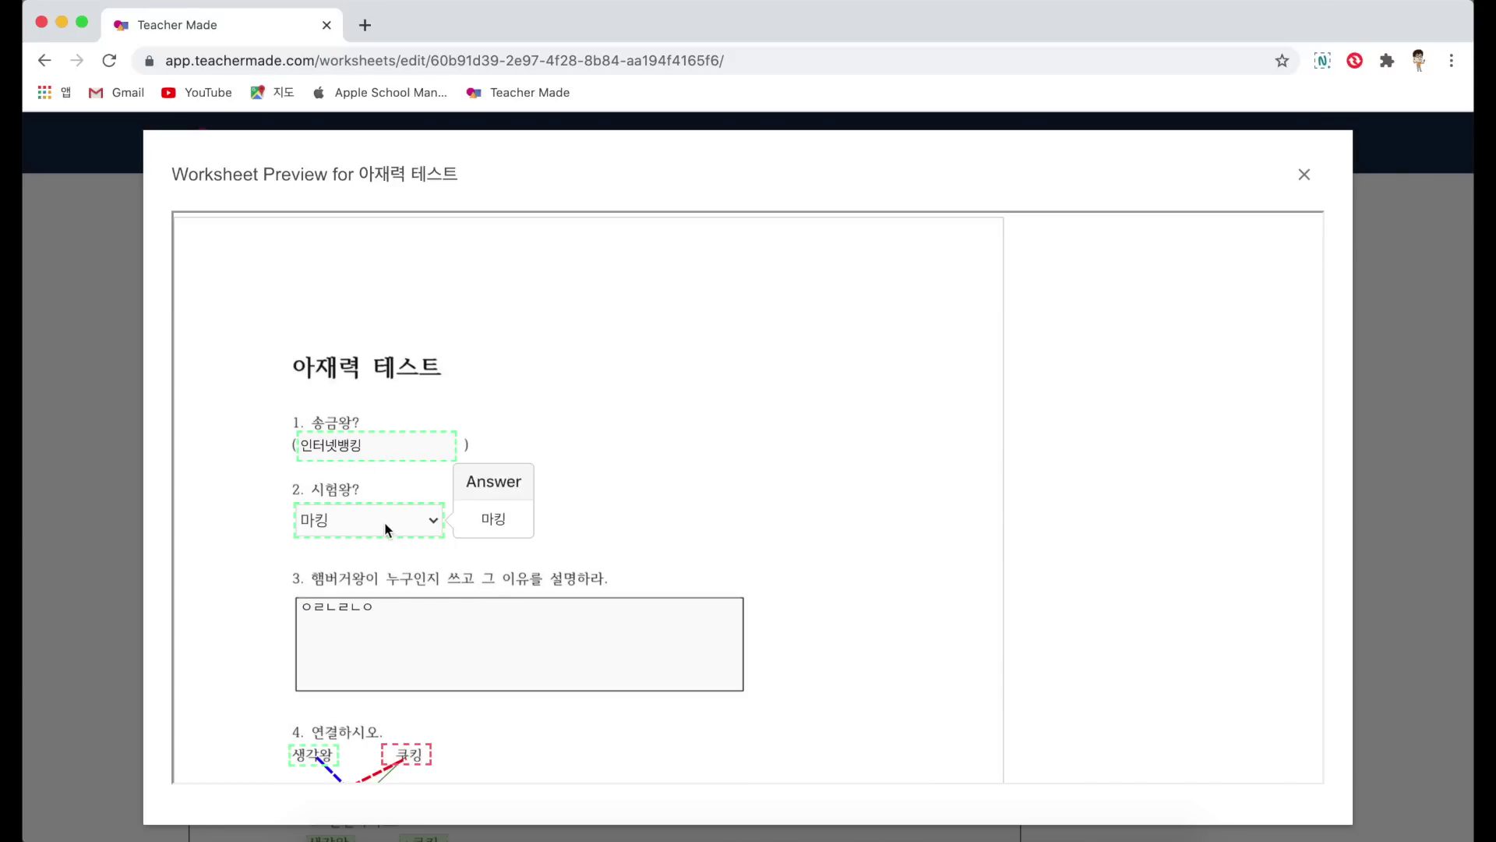
pyautogui.scroll(-6, 385, 521)
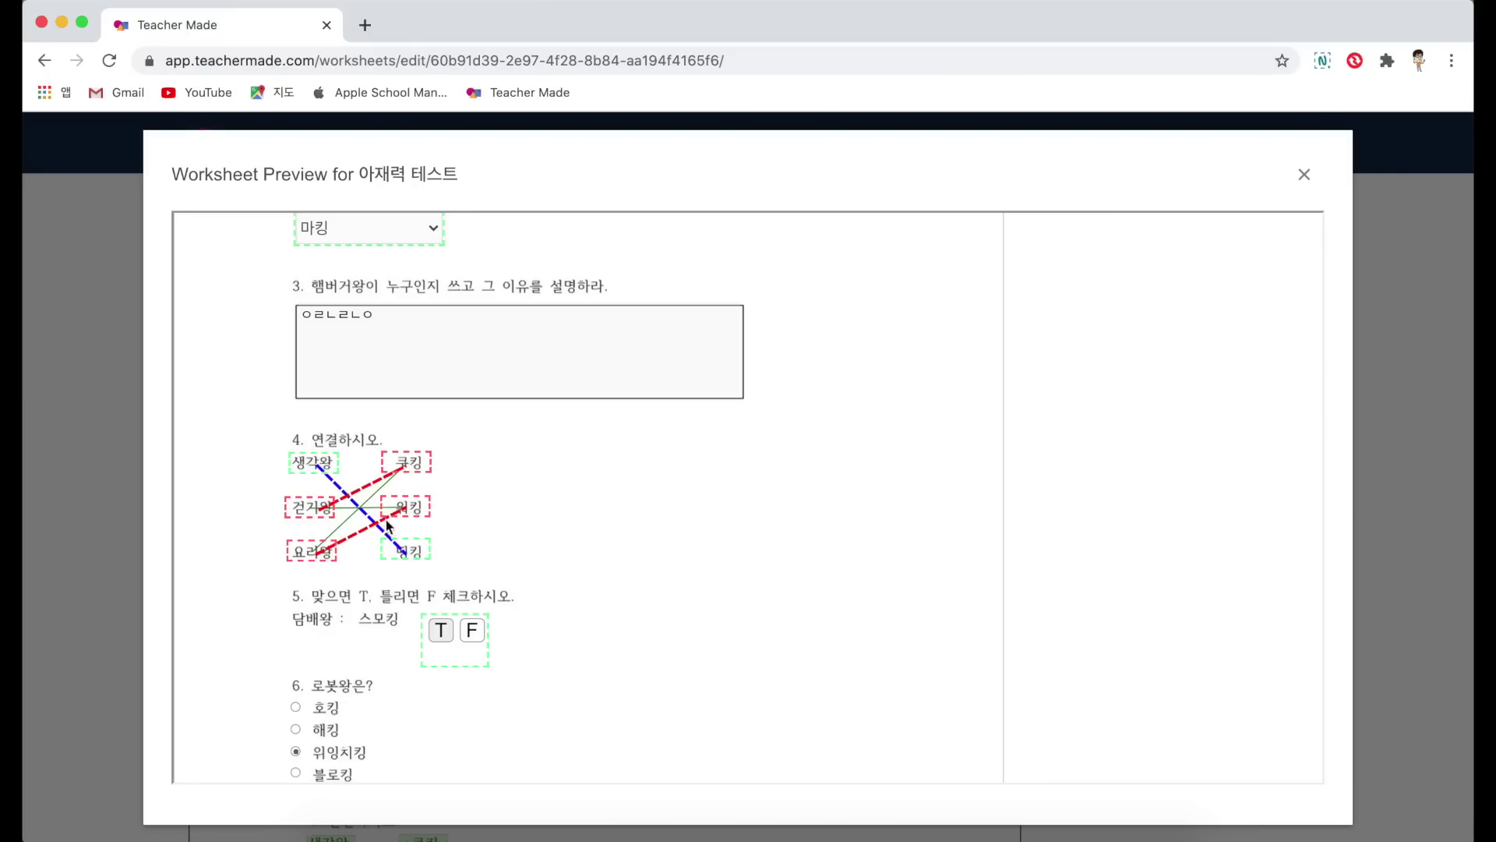
pyautogui.scroll(-3, 369, 526)
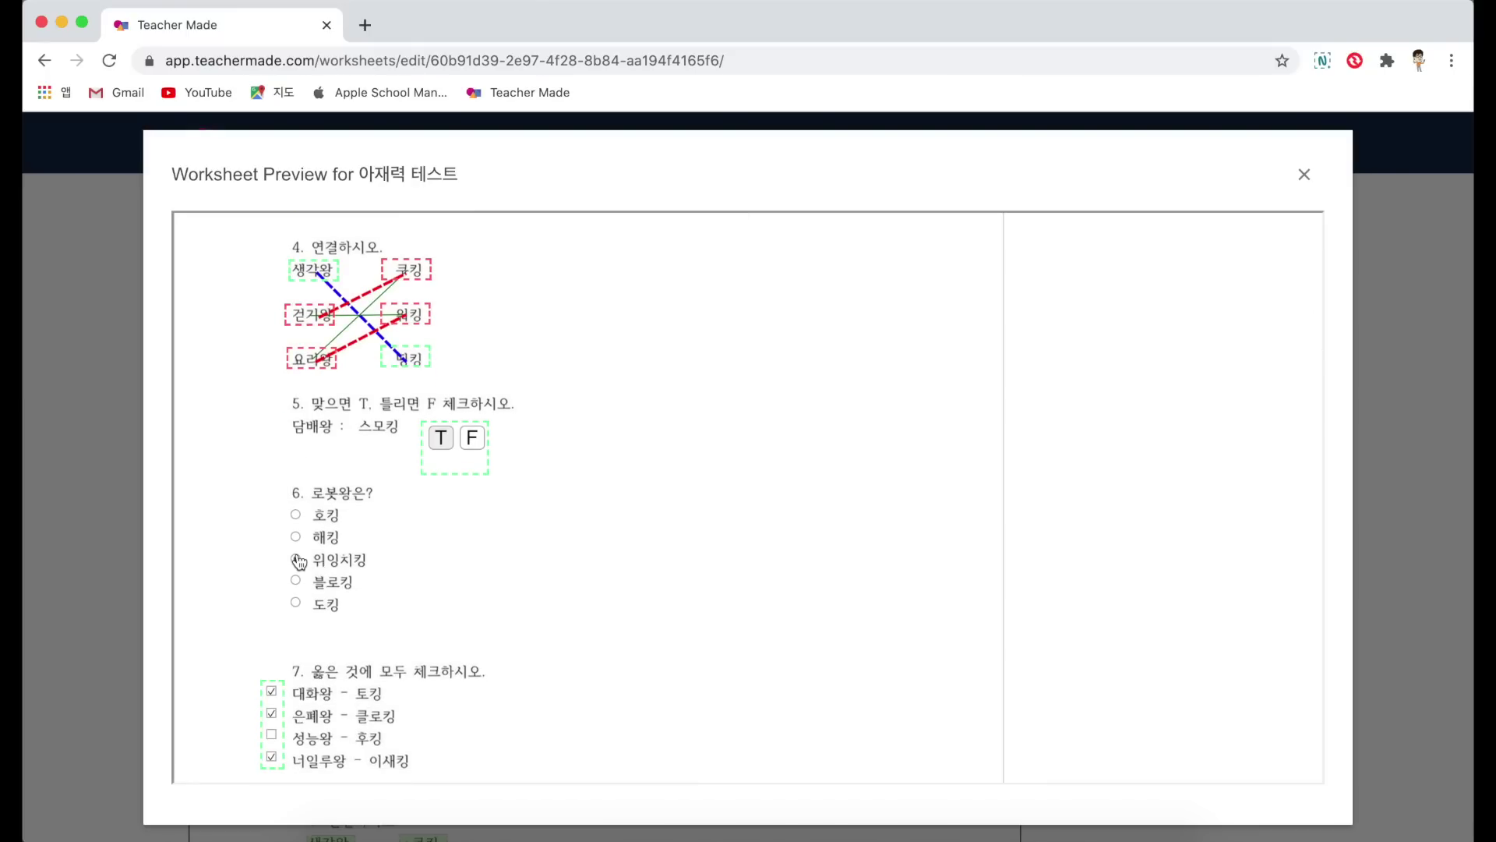
pyautogui.scroll(-2, 300, 561)
pyautogui.scroll(-1, 300, 561)
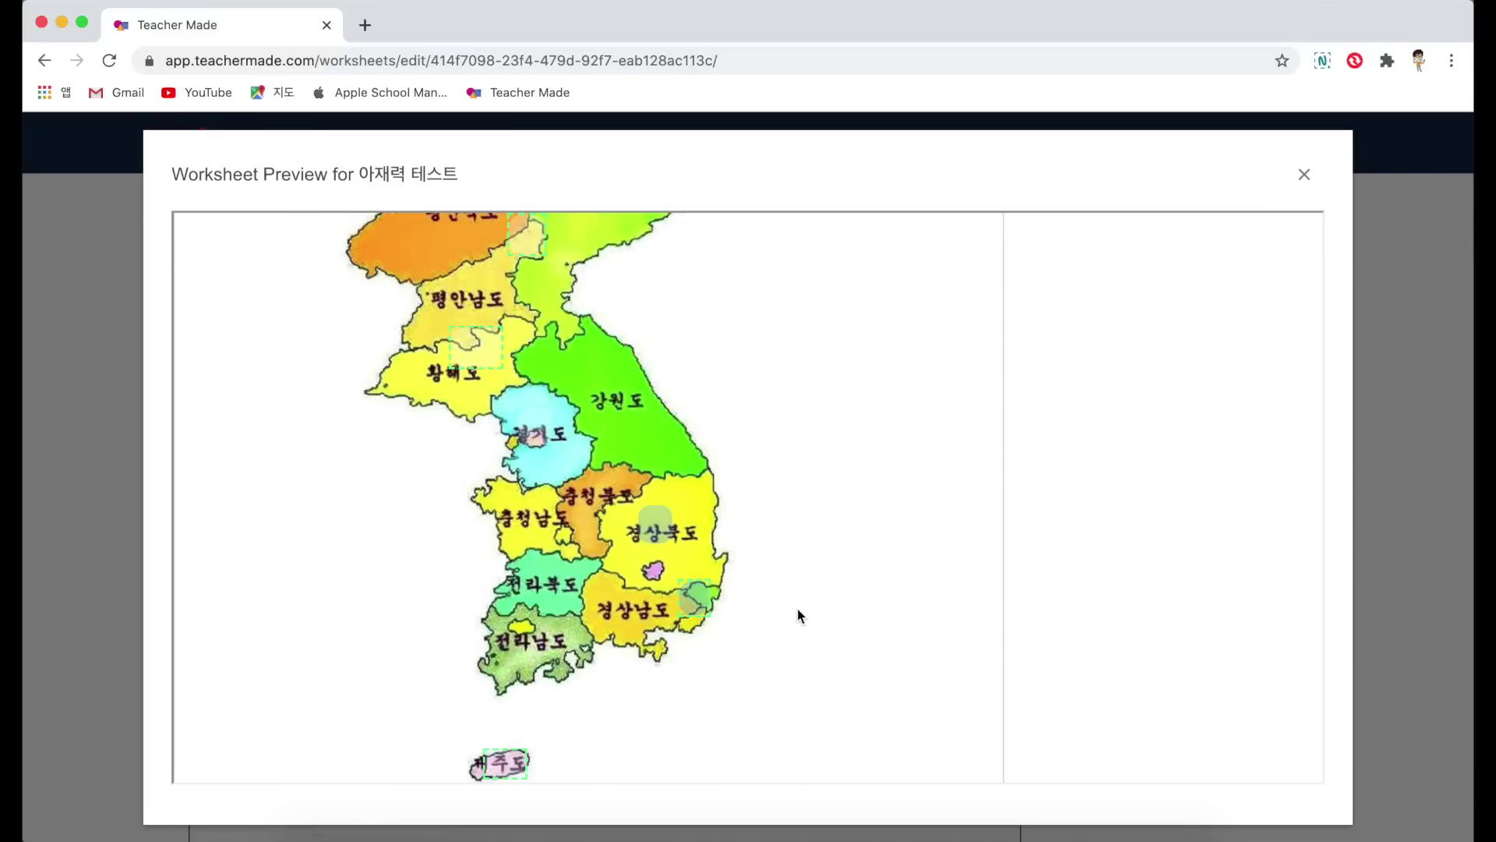
pyautogui.moveTo(699, 608)
pyautogui.moveTo(478, 361)
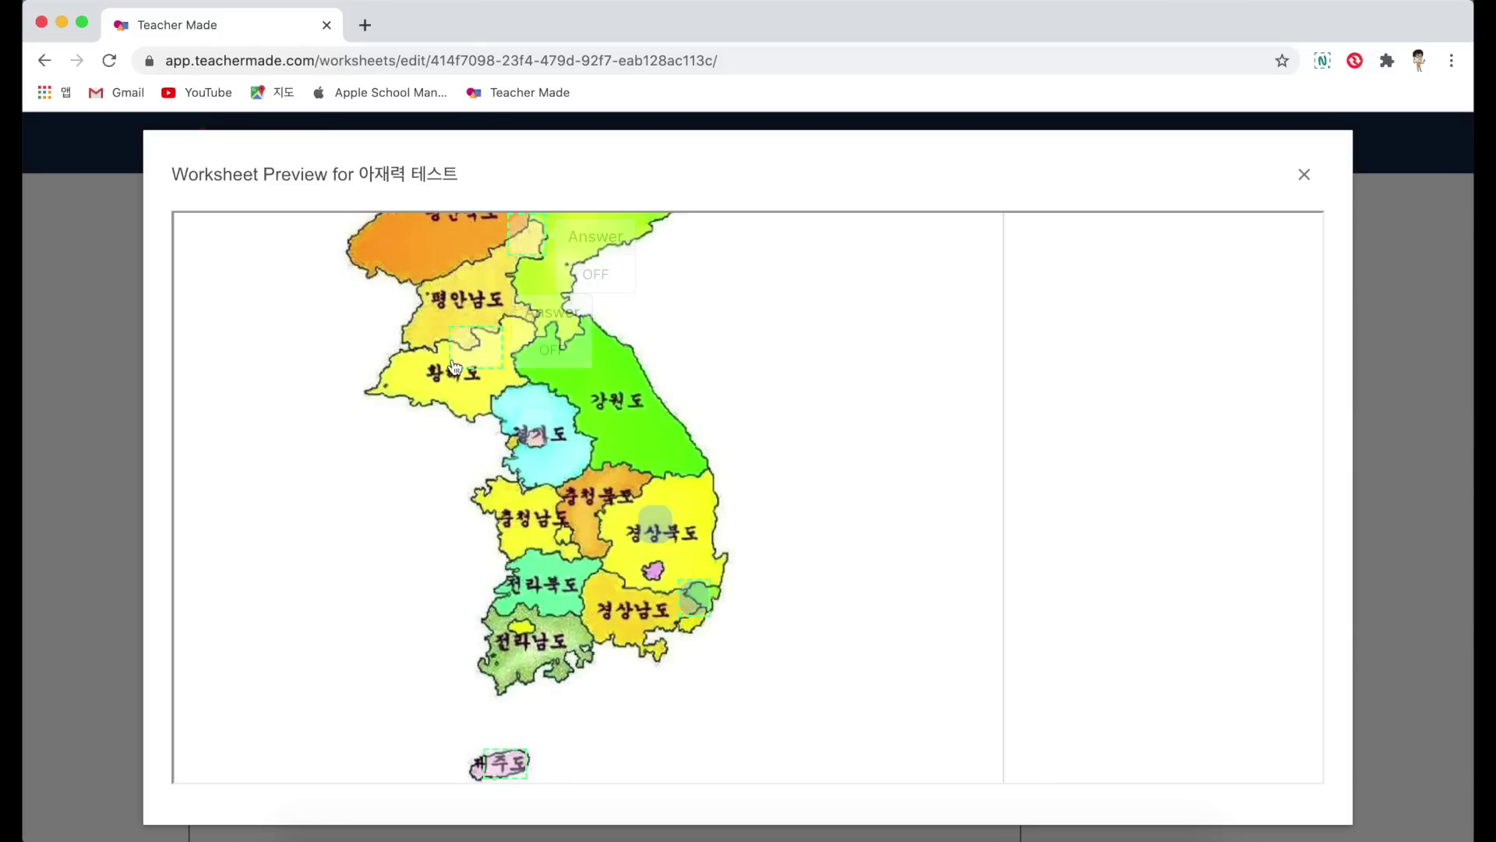
pyautogui.moveTo(505, 772)
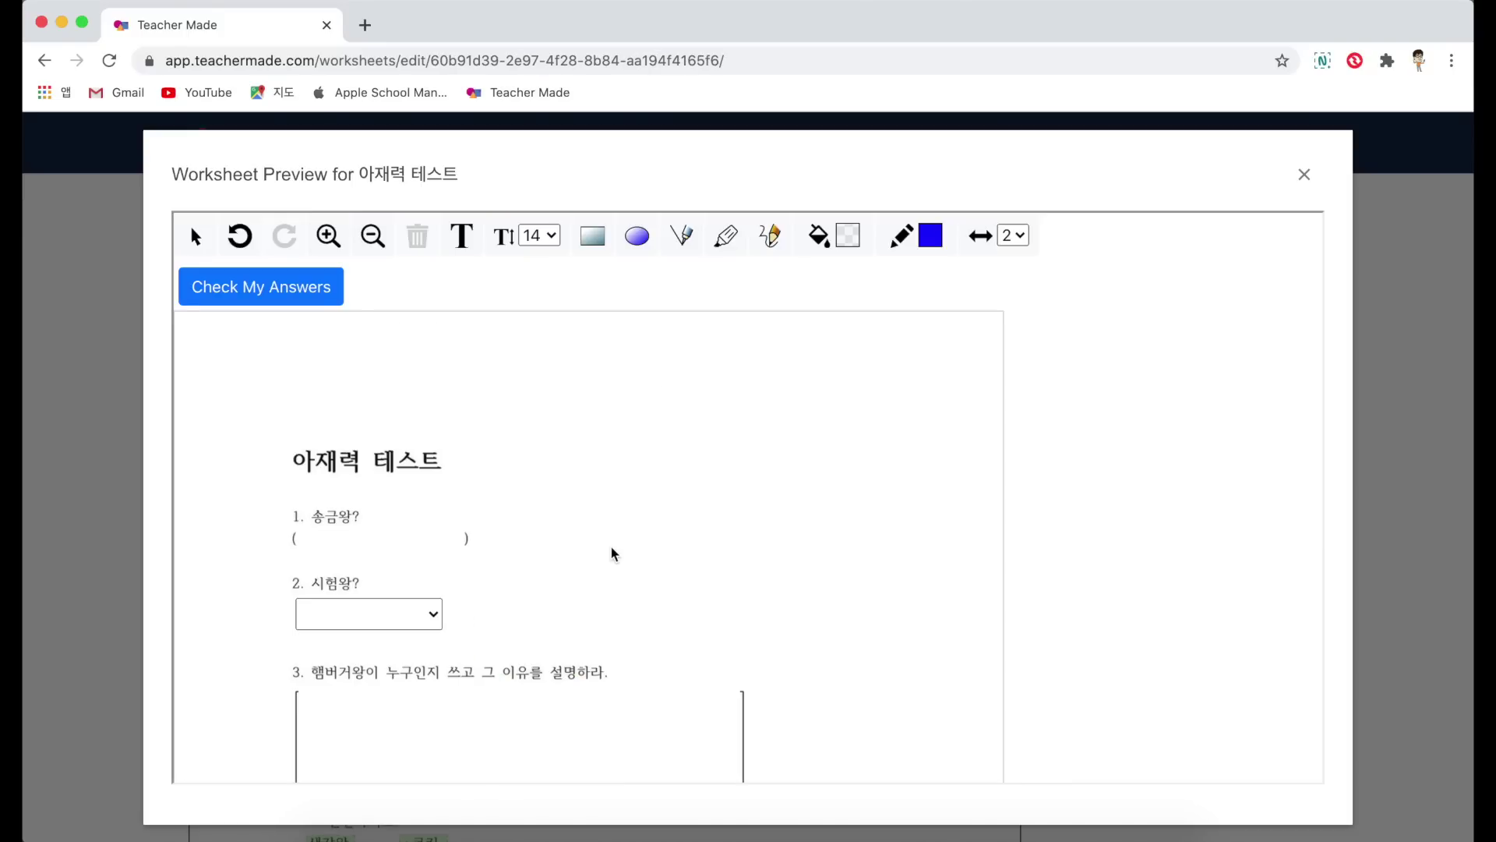
# Step: Draw a straight line and a highlight beside the worksheet title, plus a freehand stroke
pyautogui.click(683, 248)
pyautogui.moveTo(463, 467); pyautogui.dragTo(520, 540)
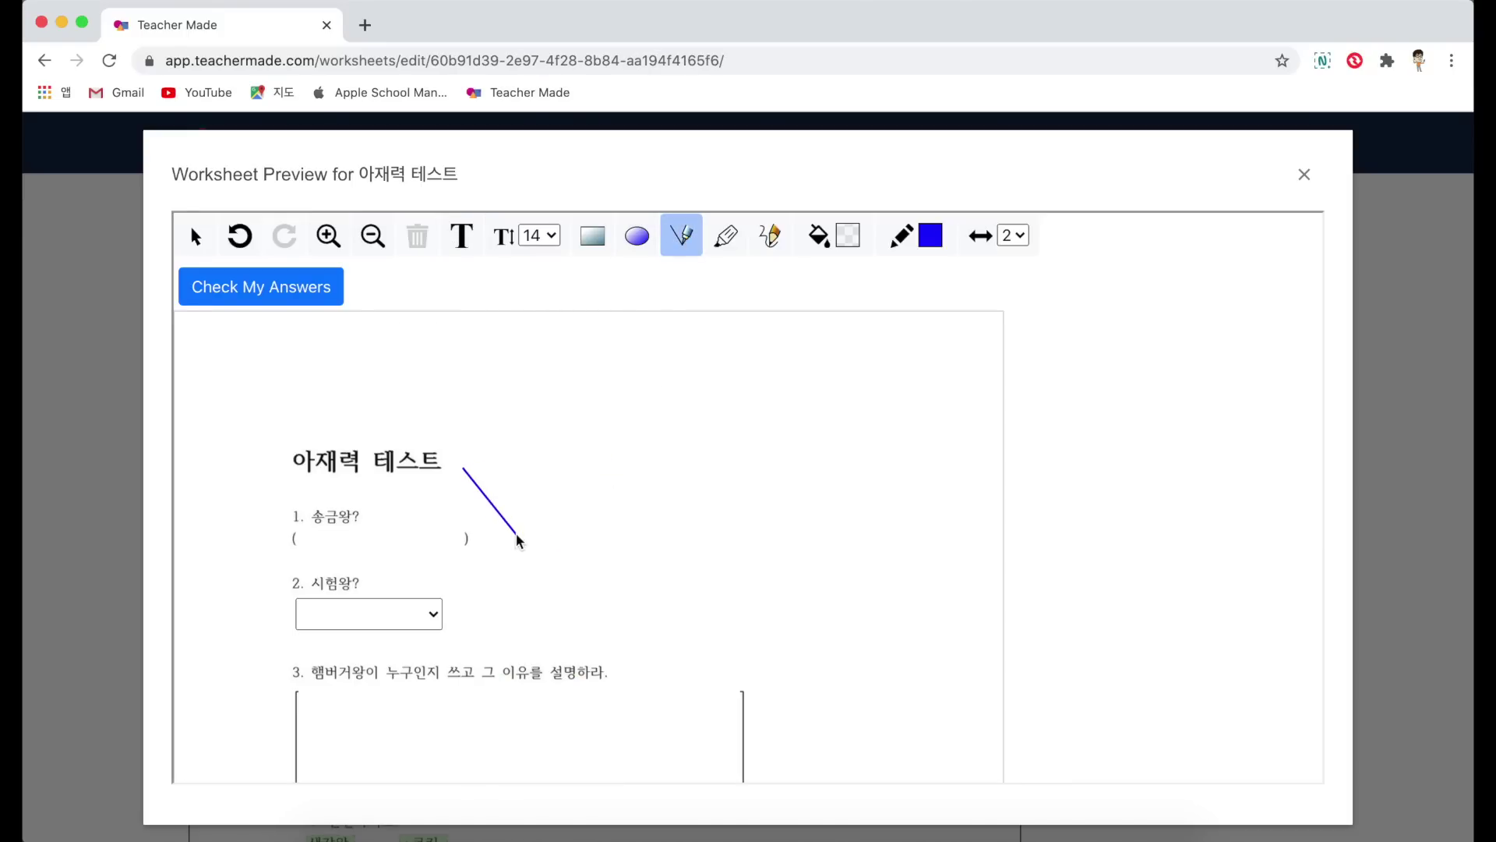
pyautogui.click(725, 237)
pyautogui.moveTo(558, 480); pyautogui.dragTo(643, 480)
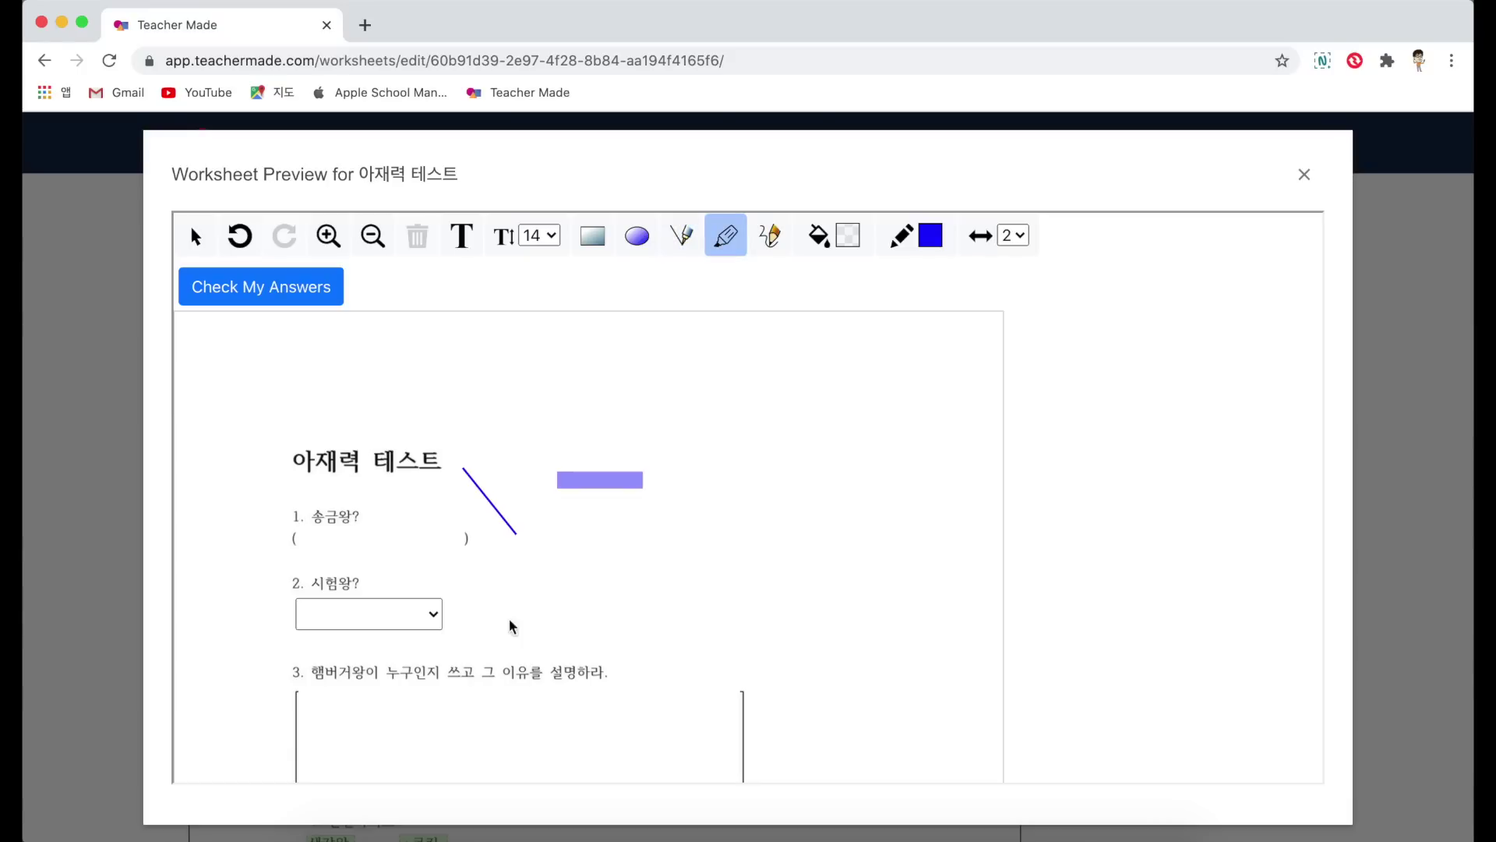
pyautogui.click(770, 238)
pyautogui.moveTo(777, 485); pyautogui.dragTo(655, 562)
# Step: Draw freehand strokes and a looped curve below the map, then close the preview
pyautogui.scroll(-5, 655, 561)
pyautogui.scroll(5, 655, 561)
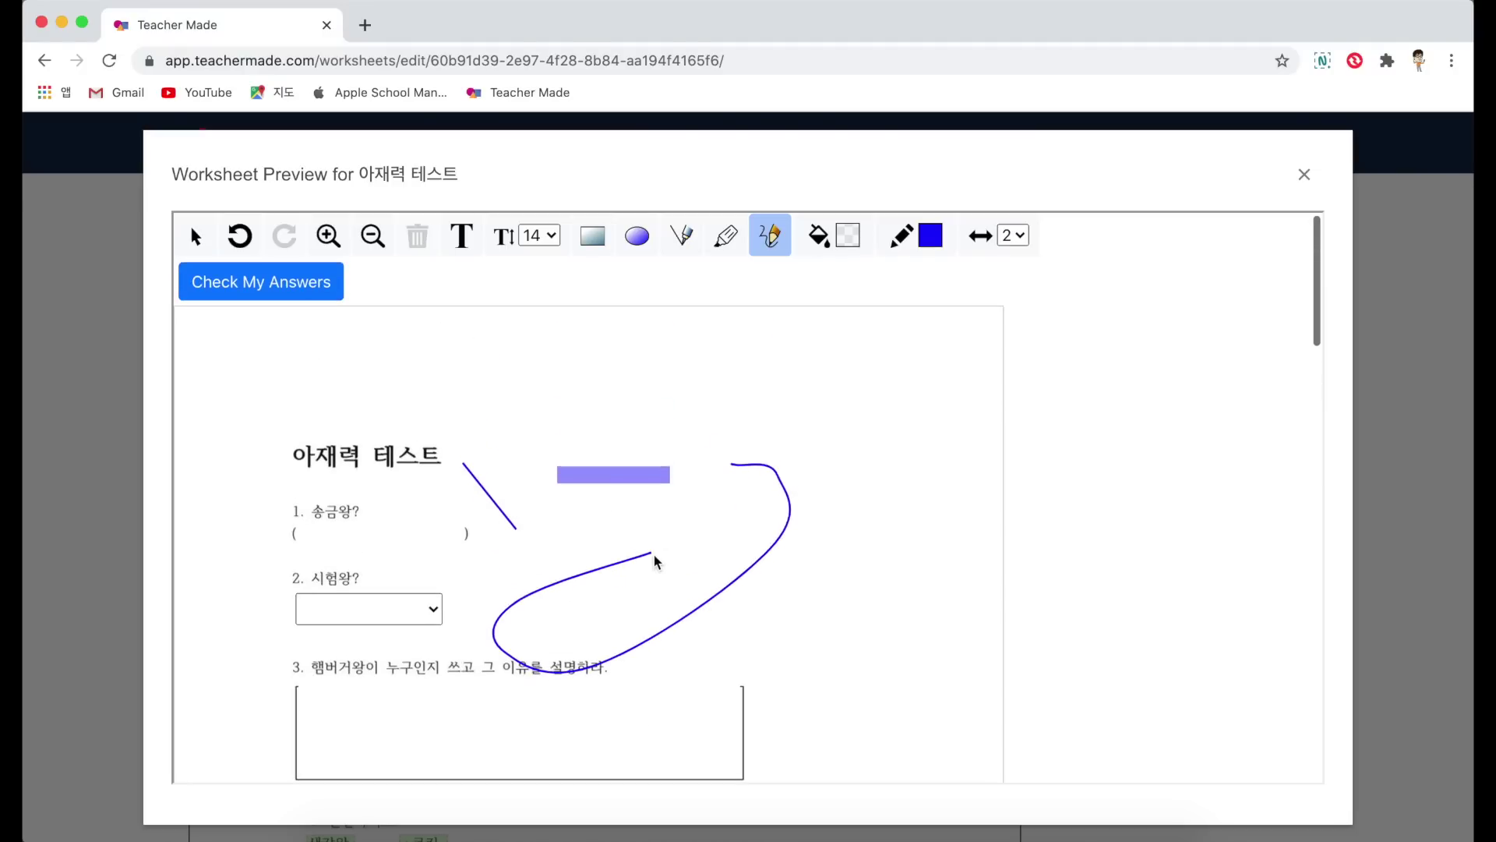
pyautogui.scroll(-3, 654, 561)
pyautogui.scroll(-5, 655, 561)
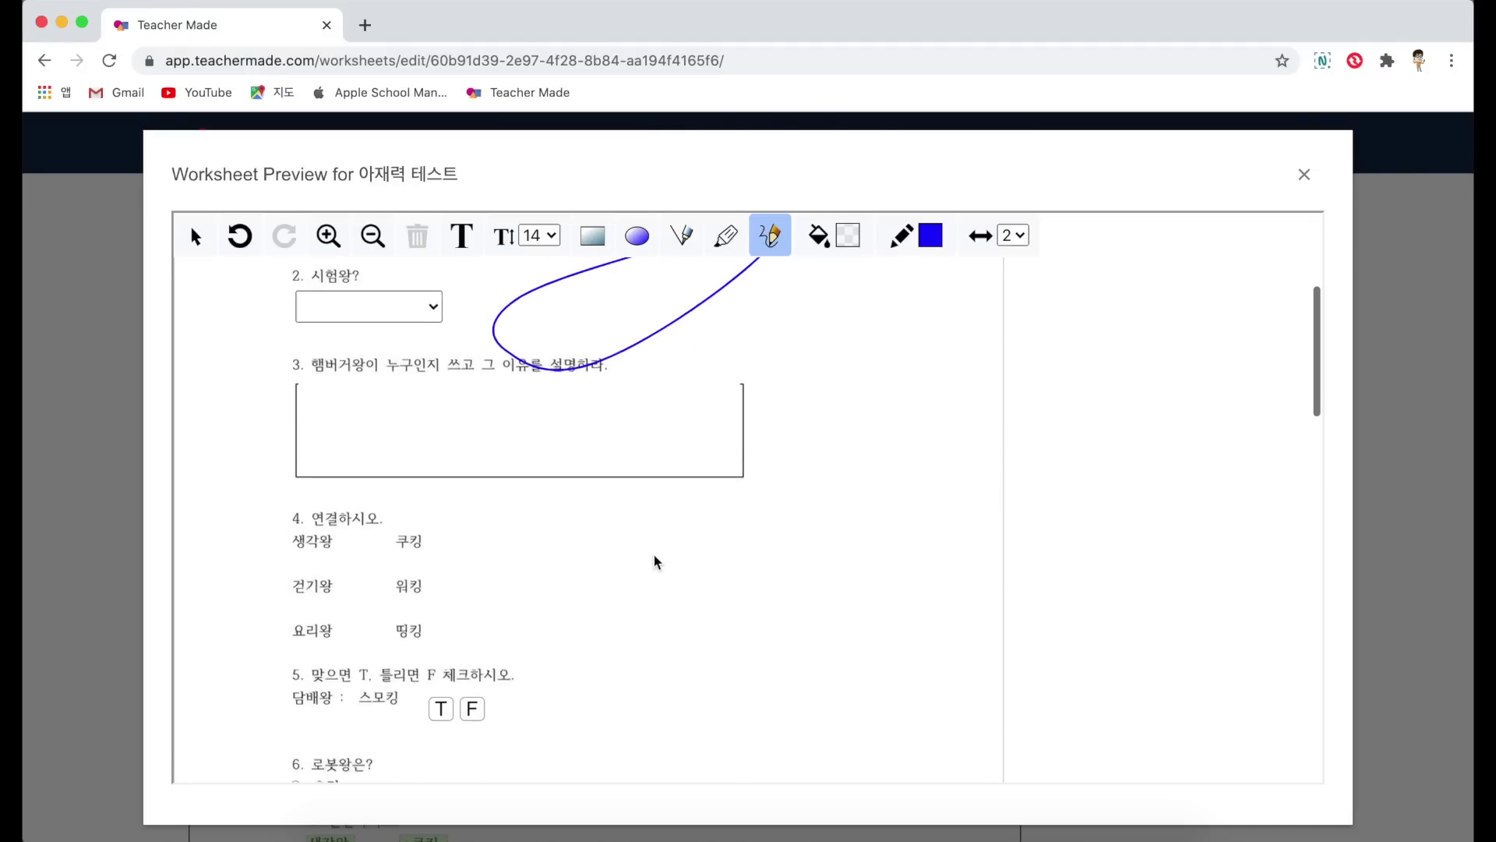
pyautogui.scroll(-10, 654, 561)
pyautogui.scroll(1, 655, 561)
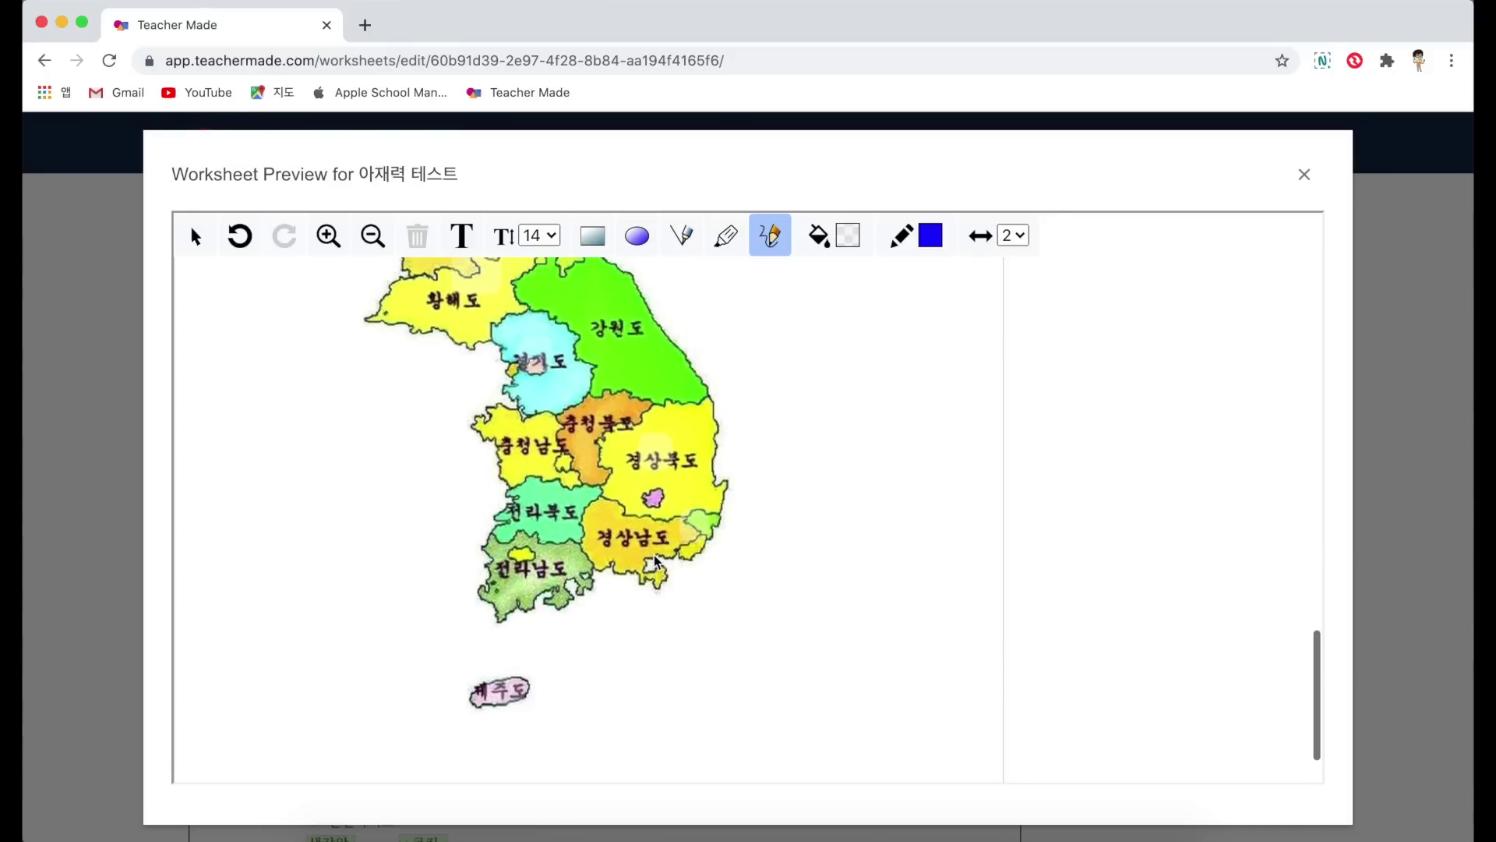
pyautogui.moveTo(687, 635); pyautogui.dragTo(678, 635)
pyautogui.moveTo(828, 622)
pyautogui.mouseDown()
pyautogui.moveTo(678, 635)
pyautogui.moveTo(751, 660)
pyautogui.mouseUp()
pyautogui.moveTo(858, 630); pyautogui.dragTo(890, 669)
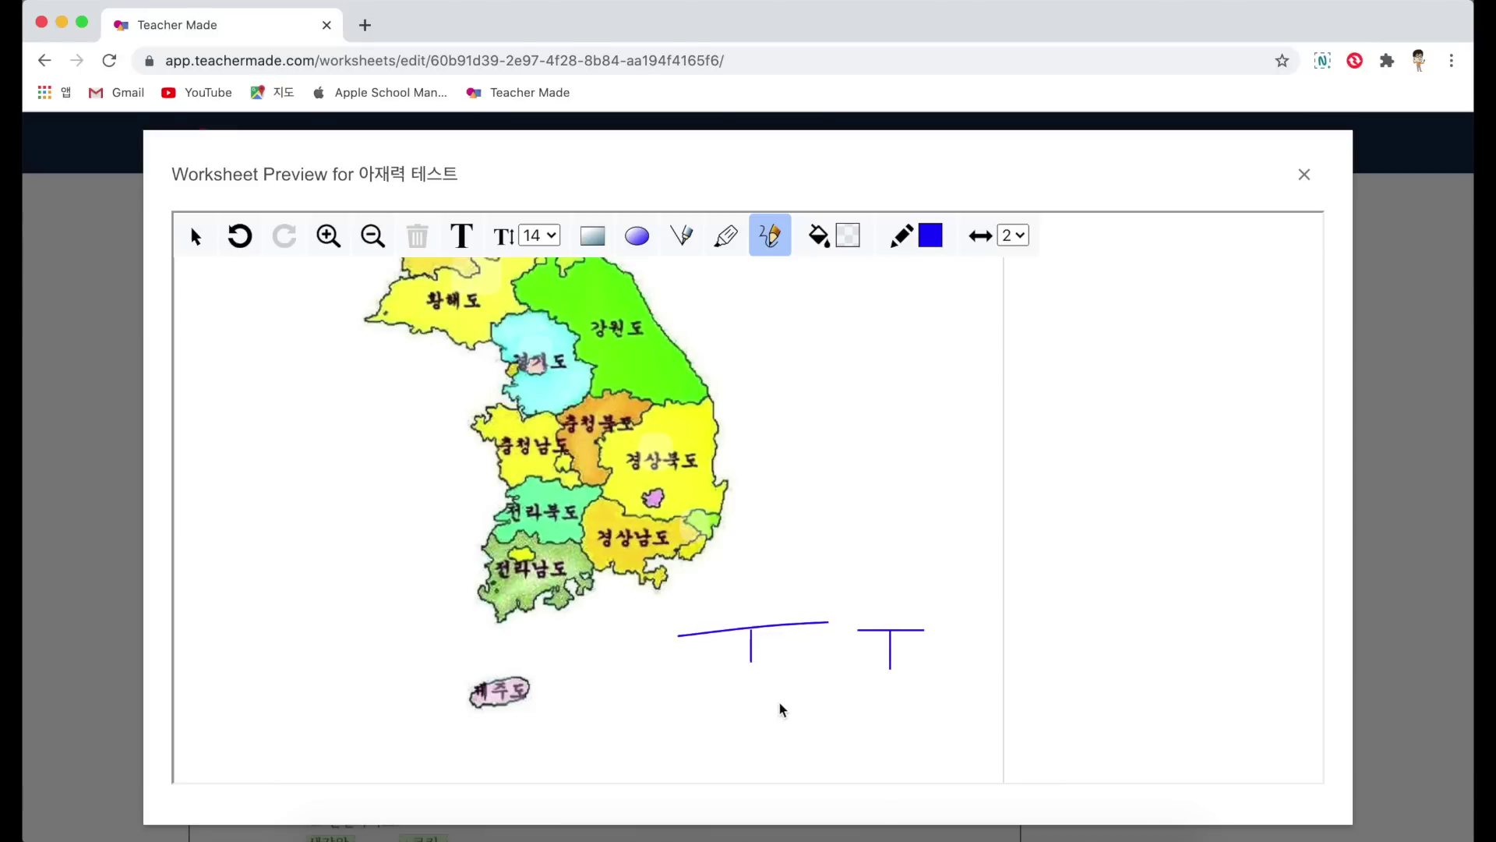
pyautogui.moveTo(700, 725)
pyautogui.mouseDown()
pyautogui.moveTo(714, 761)
pyautogui.moveTo(774, 752)
pyautogui.mouseUp()
pyautogui.moveTo(828, 710); pyautogui.dragTo(854, 742)
pyautogui.scroll(15, 846, 390)
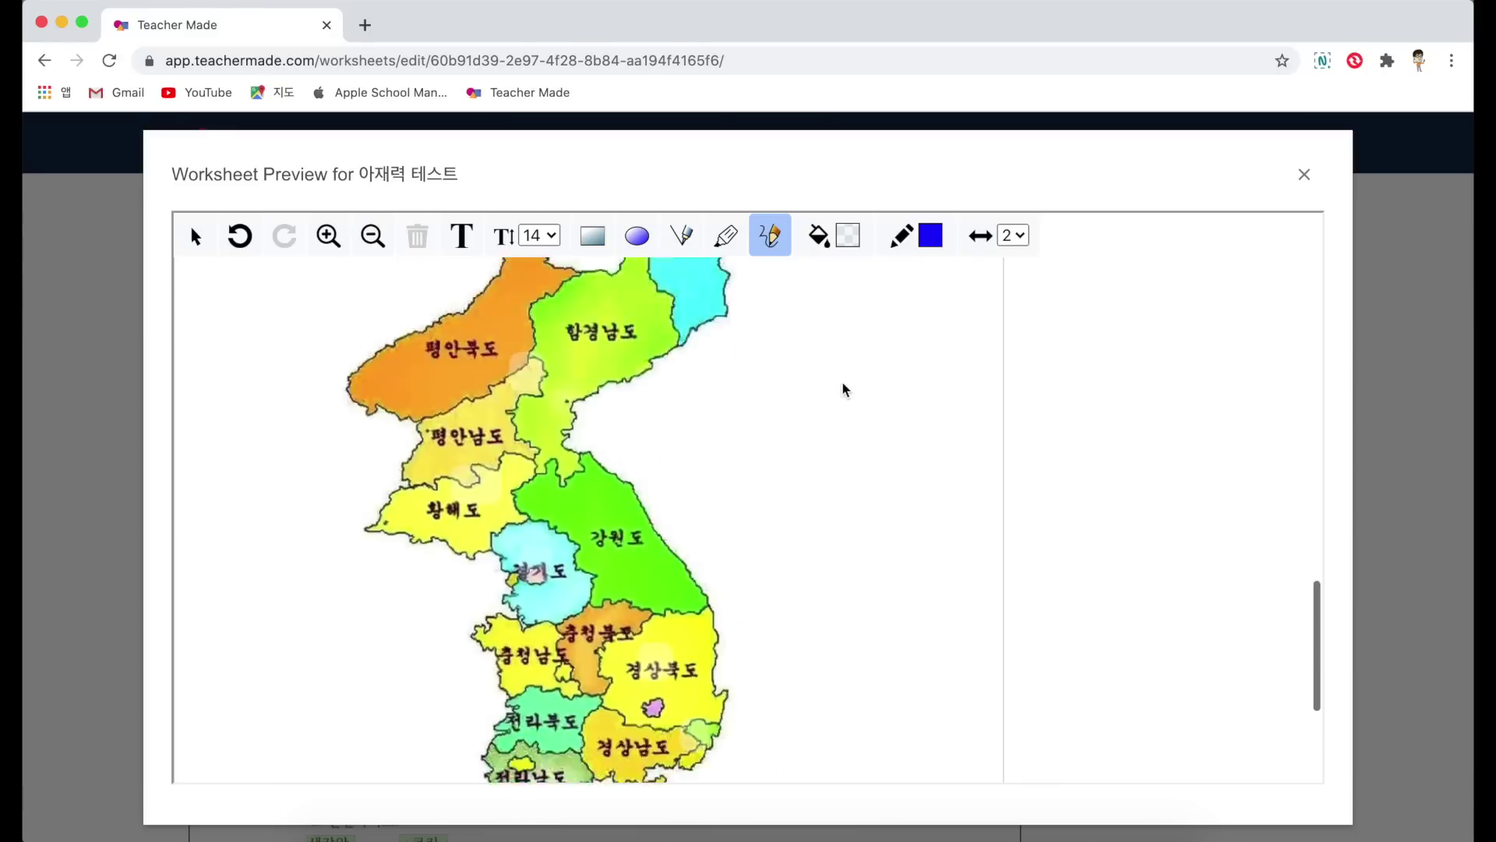
pyautogui.press('Escape')
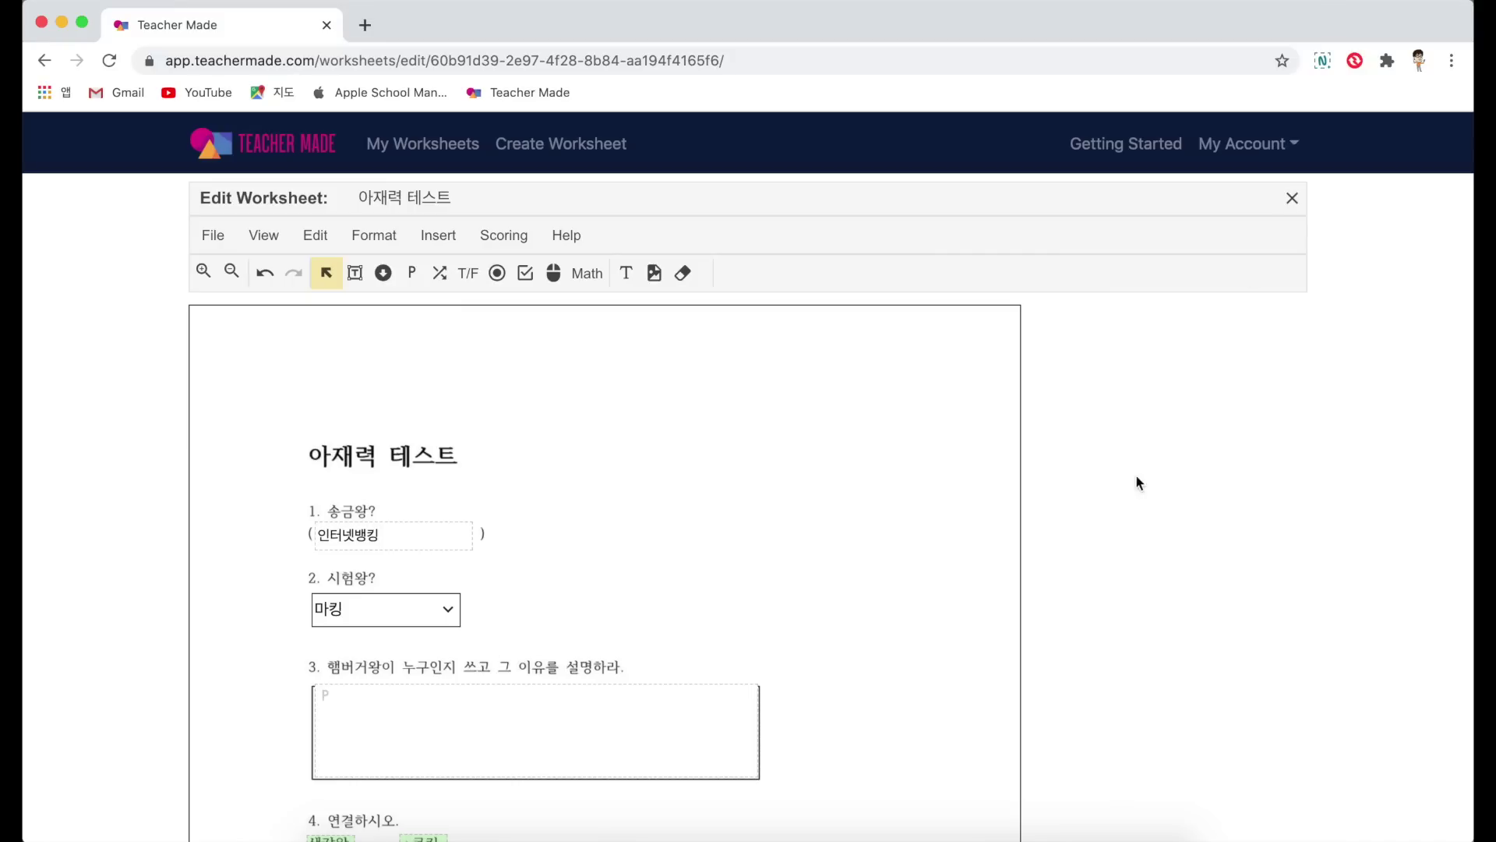
# Step: Close the worksheet editor to reach the 아재력 테스트 detail page
pyautogui.click(1292, 198)
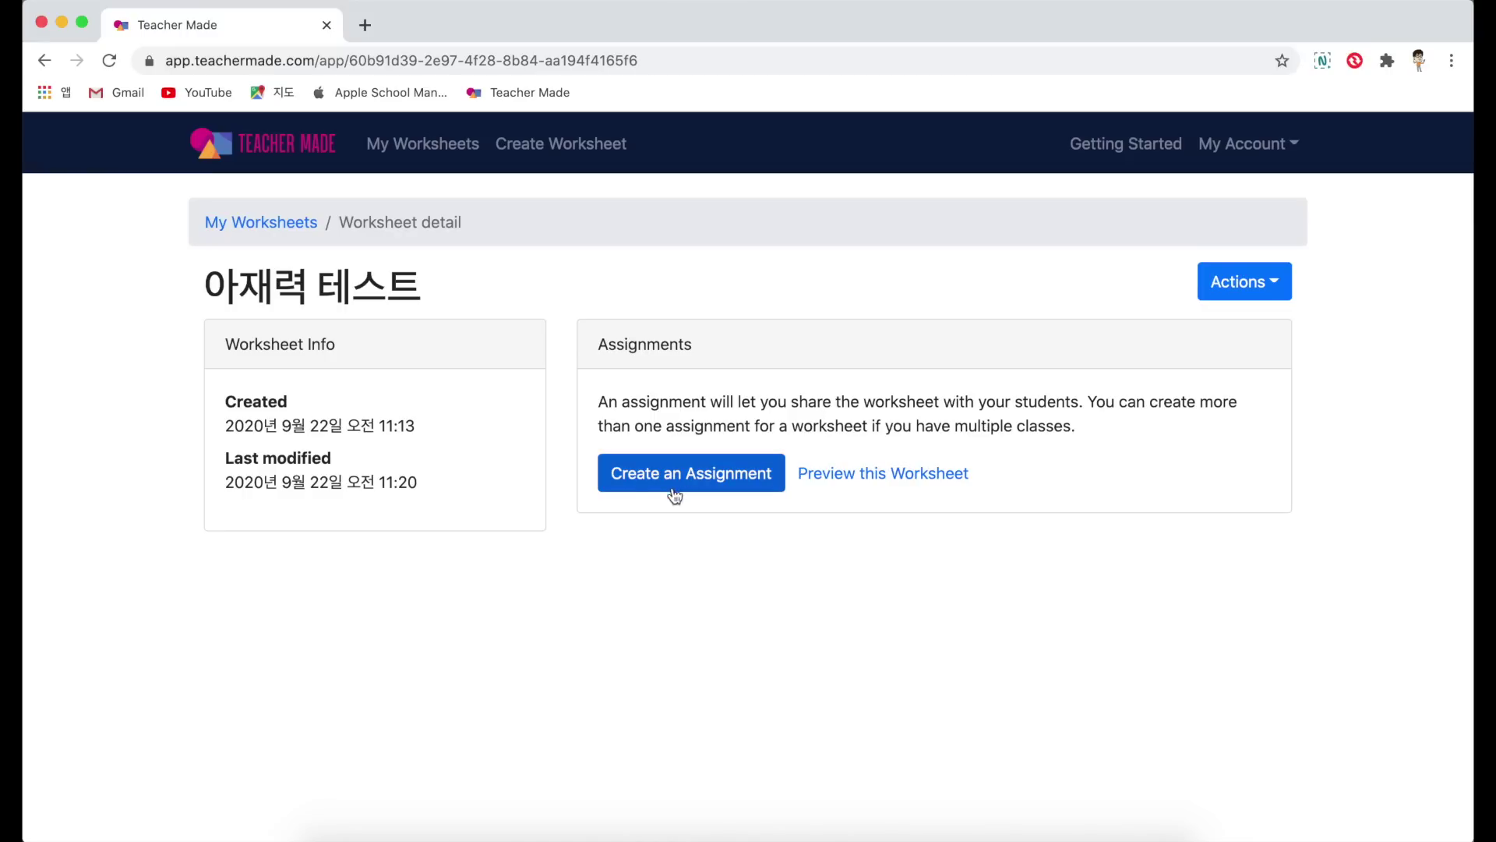
# Step: Create the assignment with Google sign-in off and 'Show score and student answers' selected
pyautogui.click(725, 477)
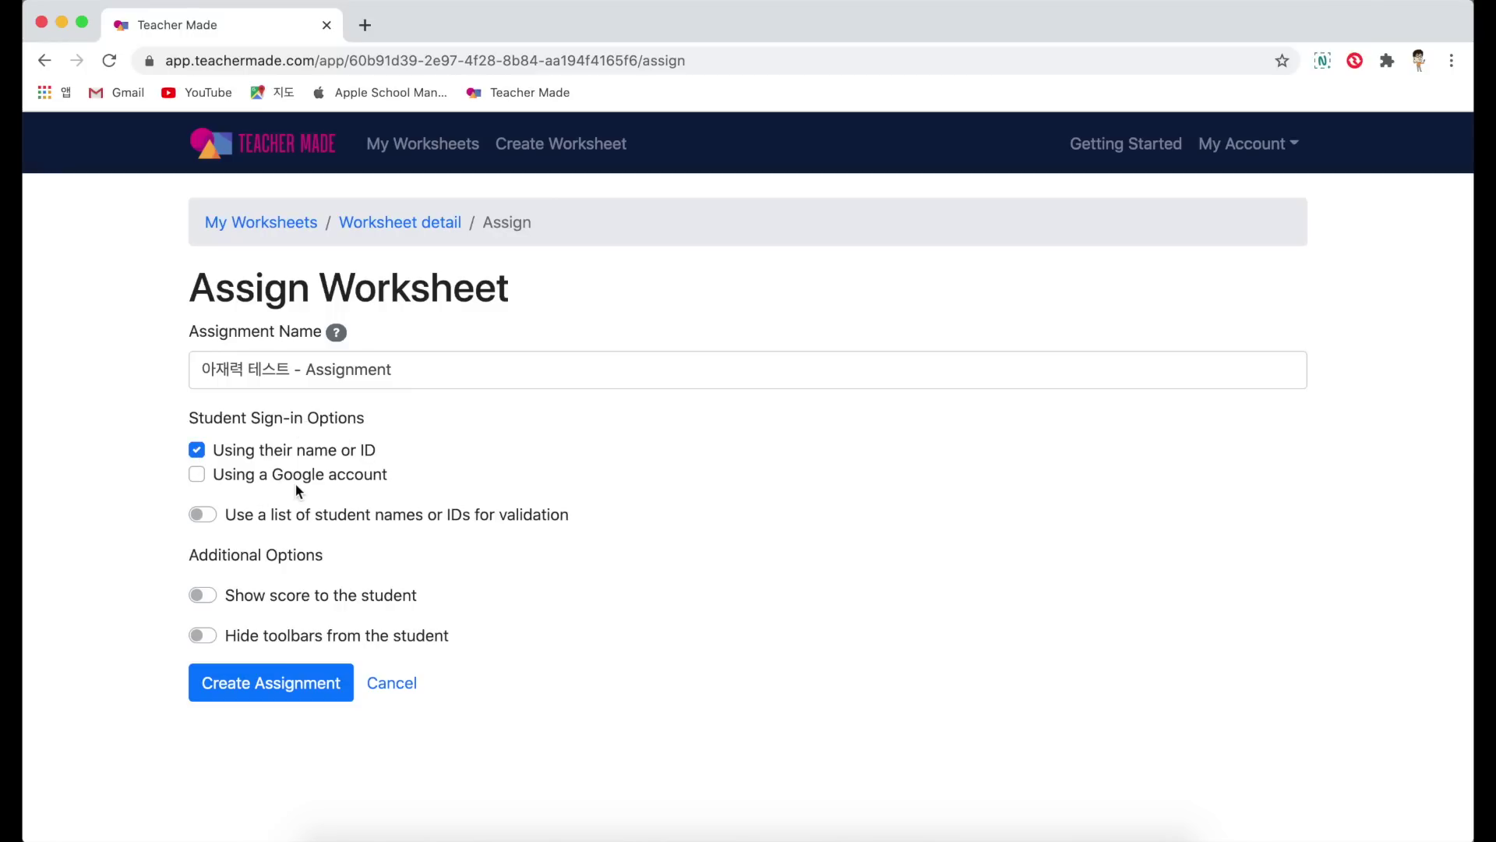
pyautogui.click(198, 476)
pyautogui.click(202, 594)
pyautogui.scroll(-1, 587, 538)
pyautogui.scroll(1, 586, 538)
pyautogui.click(311, 628)
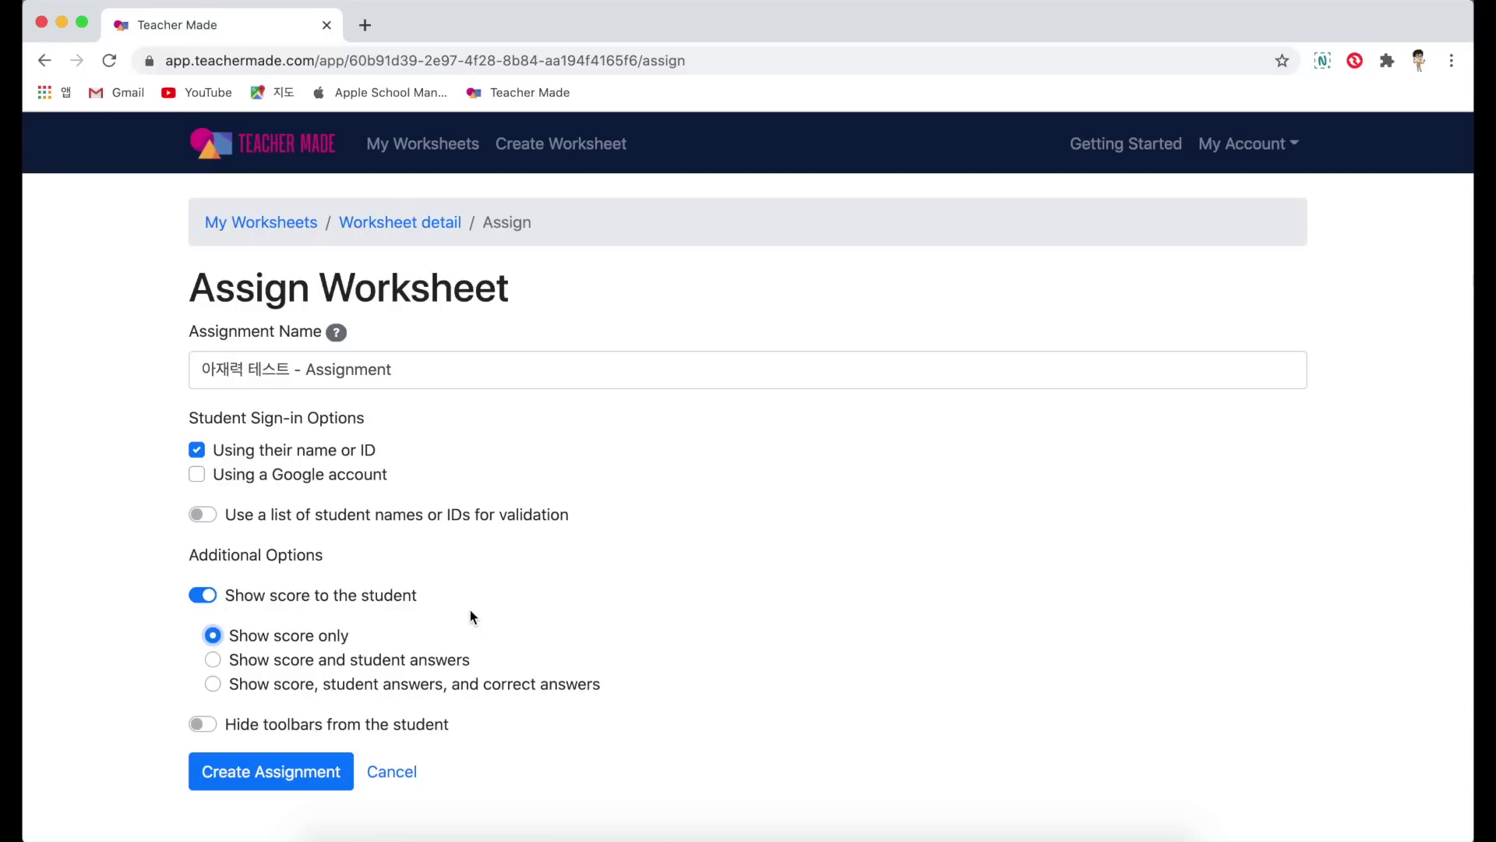
pyautogui.click(212, 659)
pyautogui.click(209, 682)
pyautogui.click(211, 659)
pyautogui.click(298, 783)
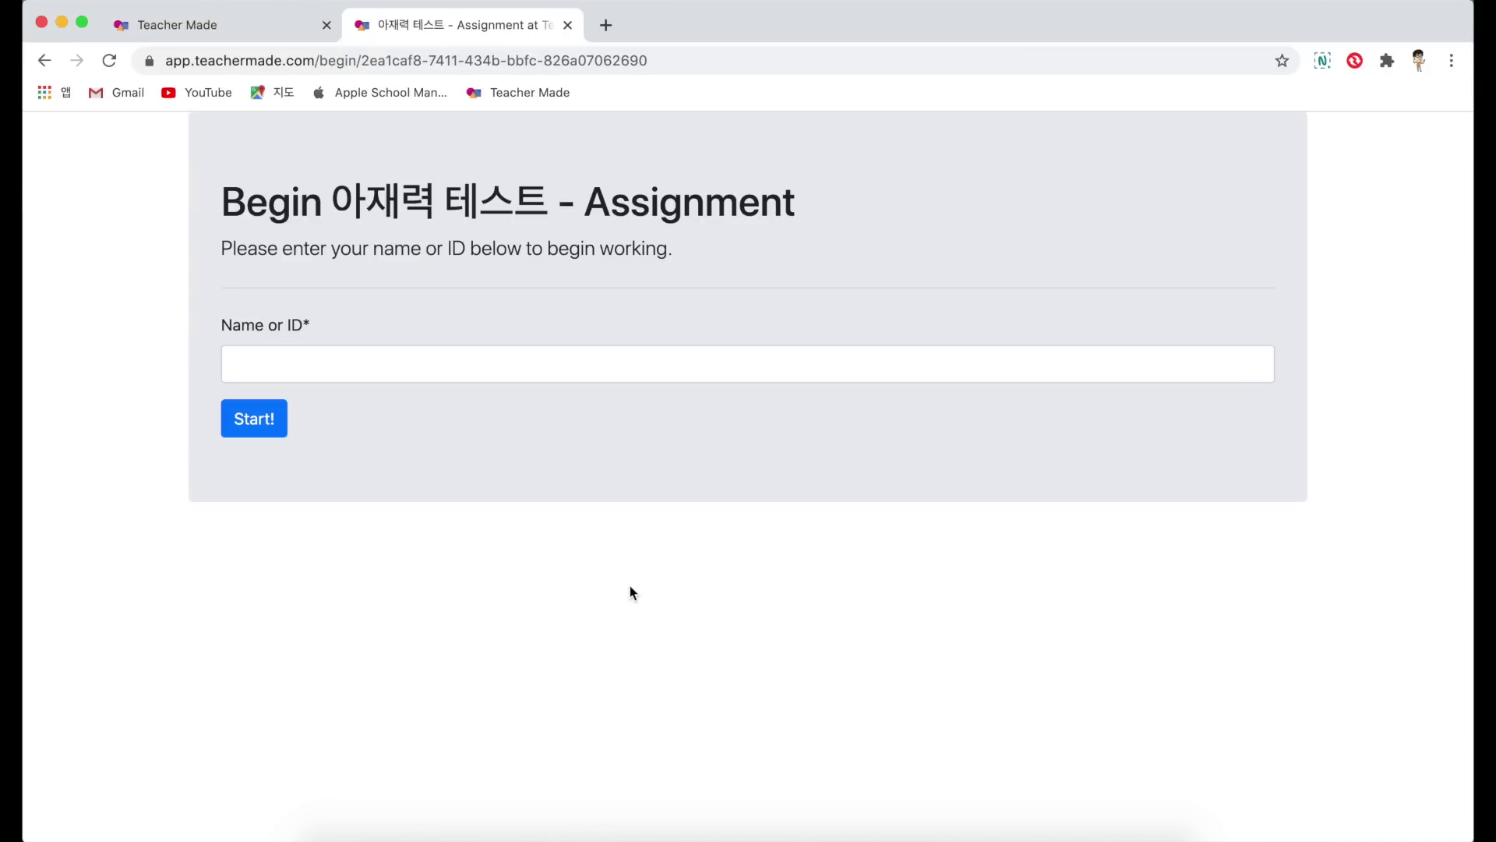
# Step: Sign in to the test with a student name and start it
pyautogui.click(399, 377)
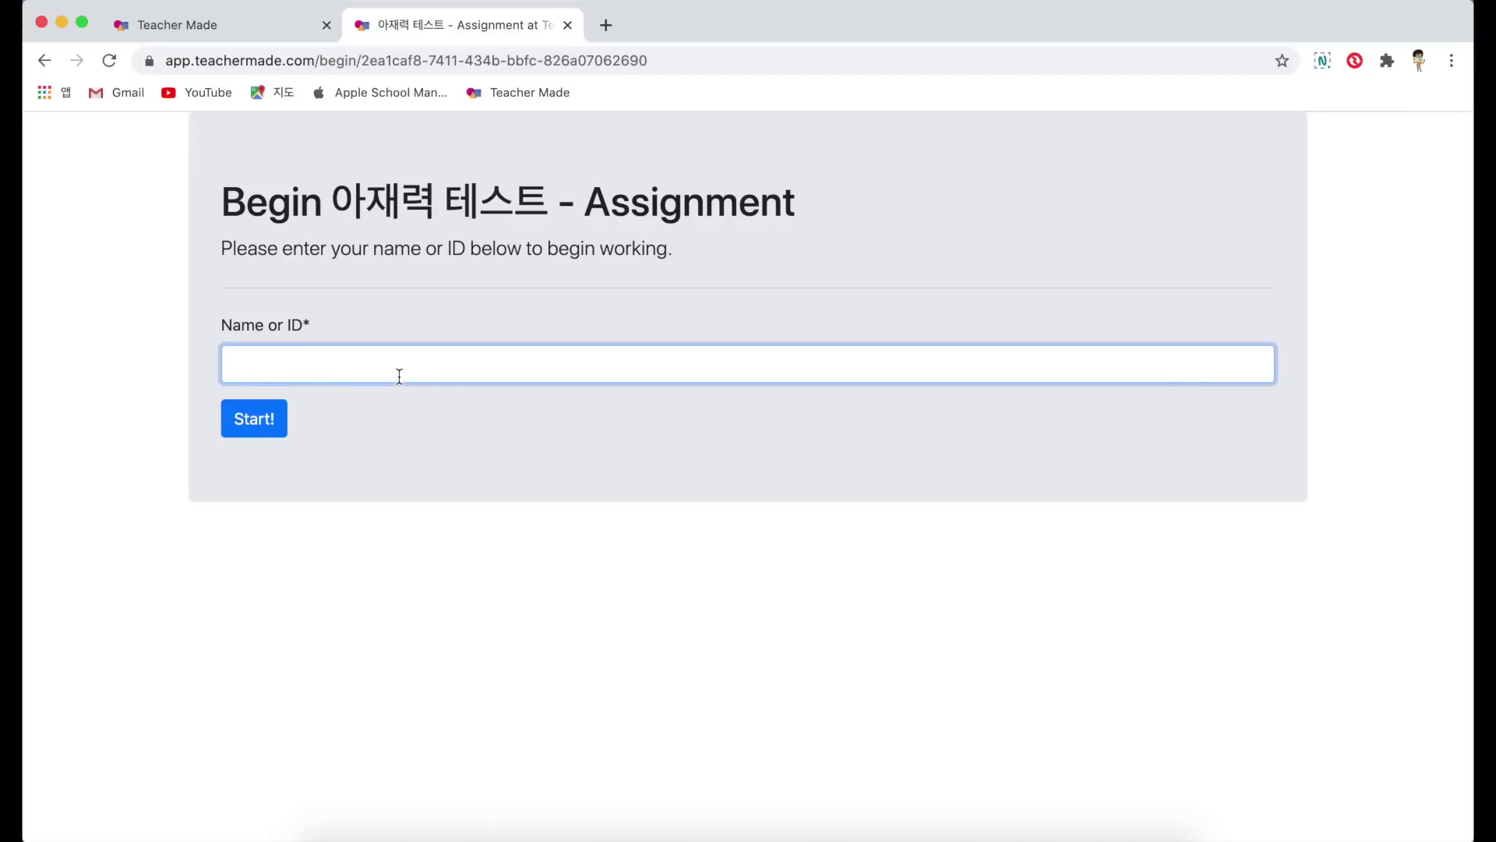
pyautogui.write('장손생')
pyautogui.click(248, 419)
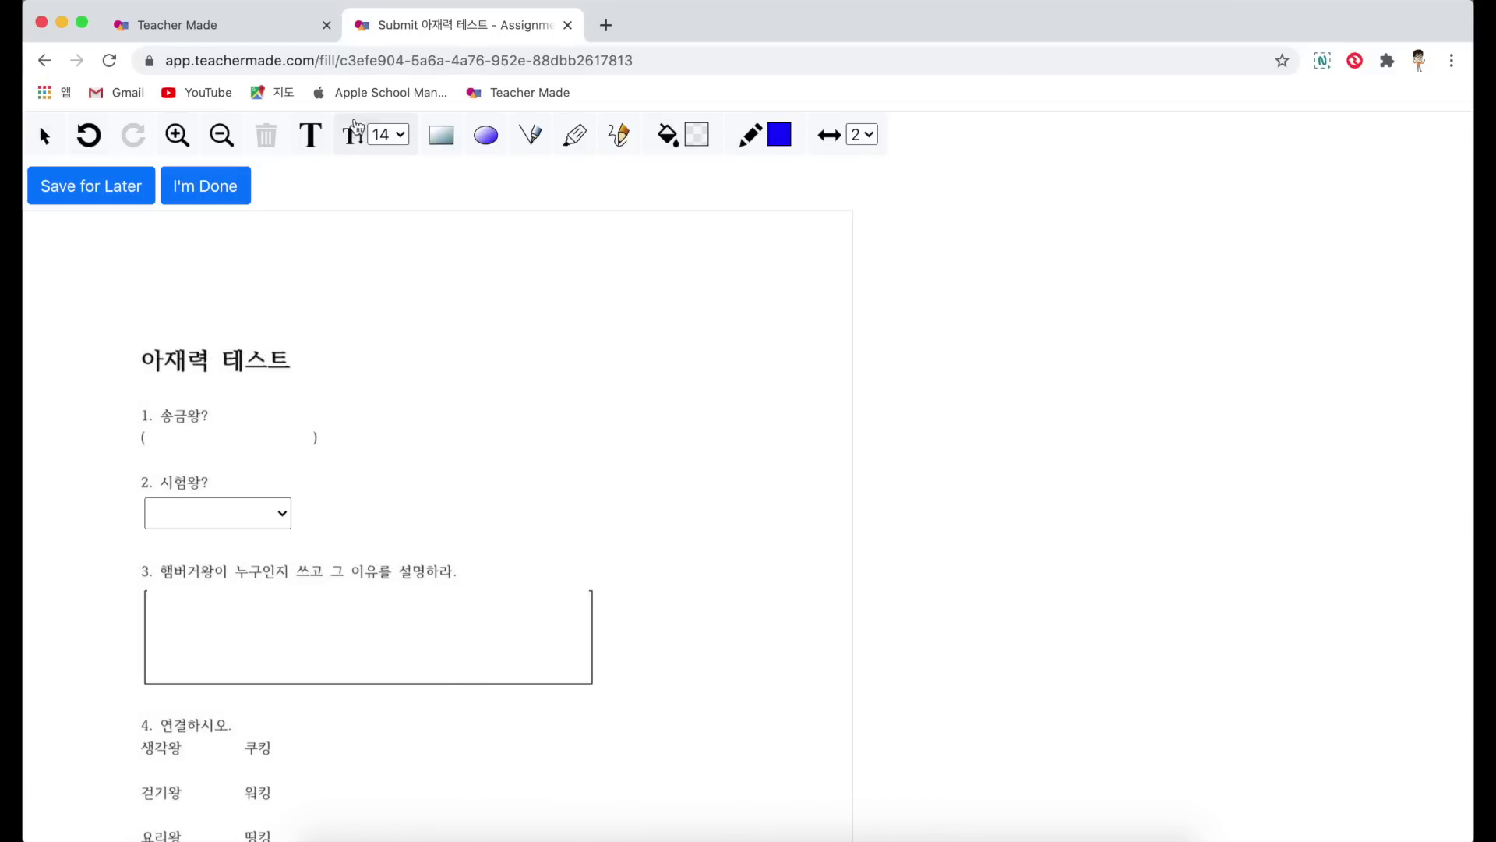
# Step: Answer Q1 with 인터네ㅅ뱅킹, Q6 with 위잉치킹, and check 대화왕 - 토킹 and 은폐왕 - 클로킹 in Q7
pyautogui.click(217, 443)
pyautogui.write('인터네ㅅ뱅킹')
pyautogui.scroll(-15, 337, 586)
pyautogui.scroll(5, 337, 586)
pyautogui.click(145, 558)
pyautogui.scroll(-1, 184, 610)
pyautogui.click(121, 572)
pyautogui.click(120, 593)
pyautogui.scroll(-15, 327, 655)
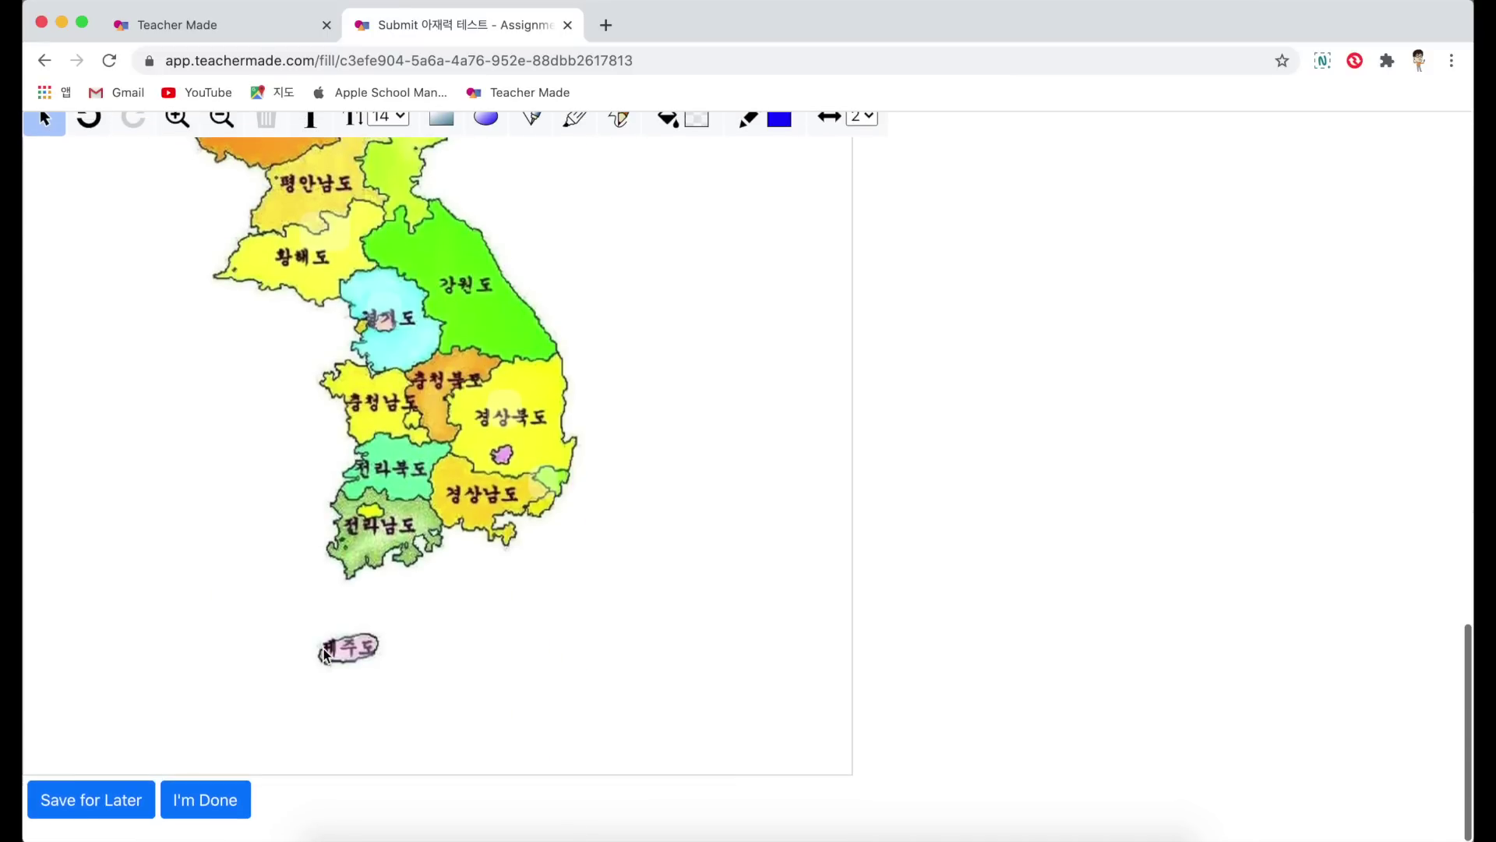
# Step: Submit the test despite missing answers, review the 16.67% result, then paste the share link again
pyautogui.click(226, 816)
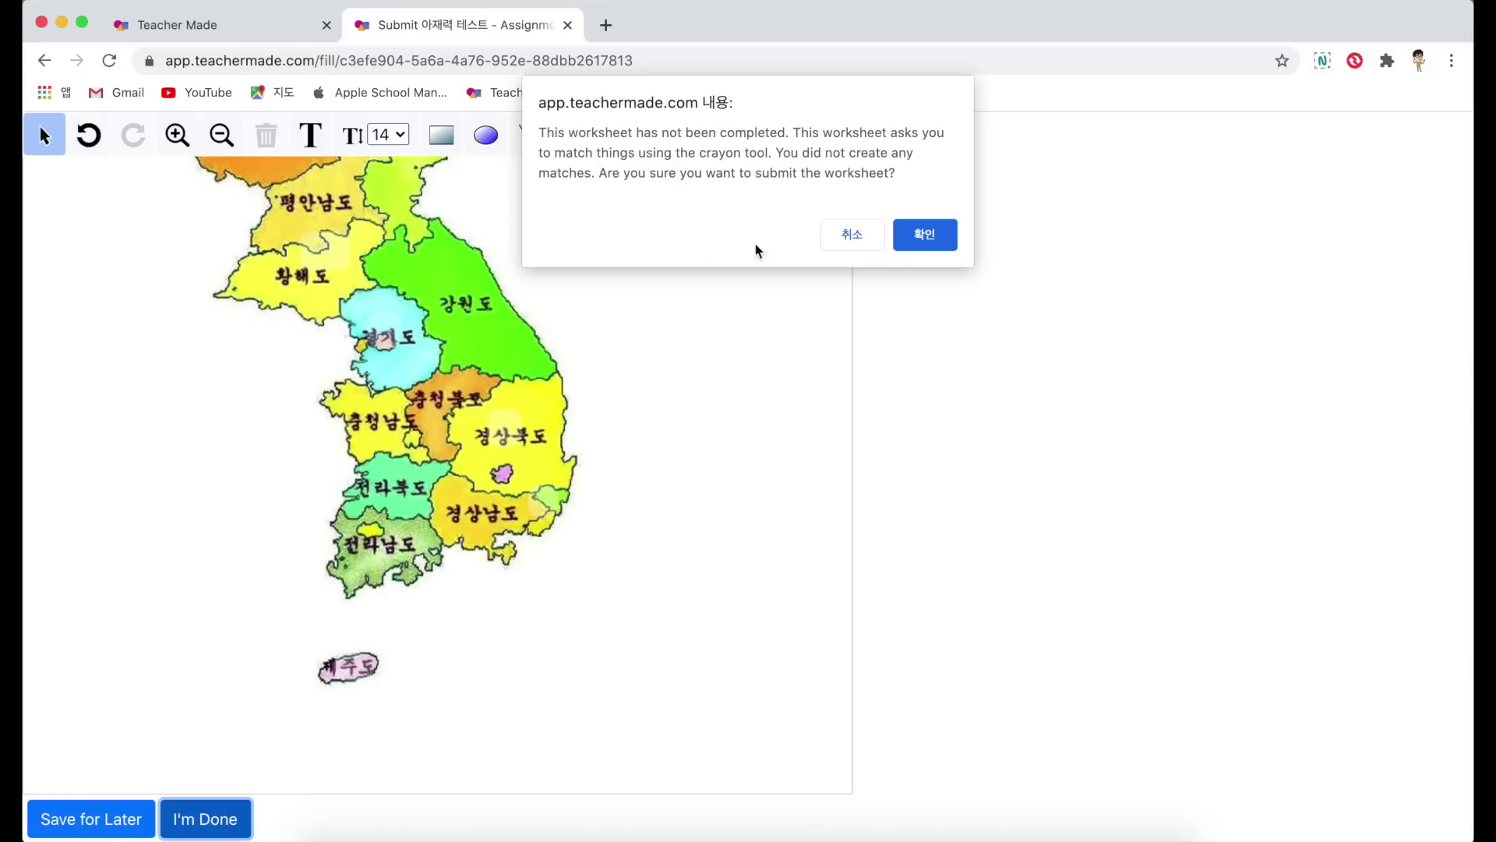
pyautogui.click(935, 235)
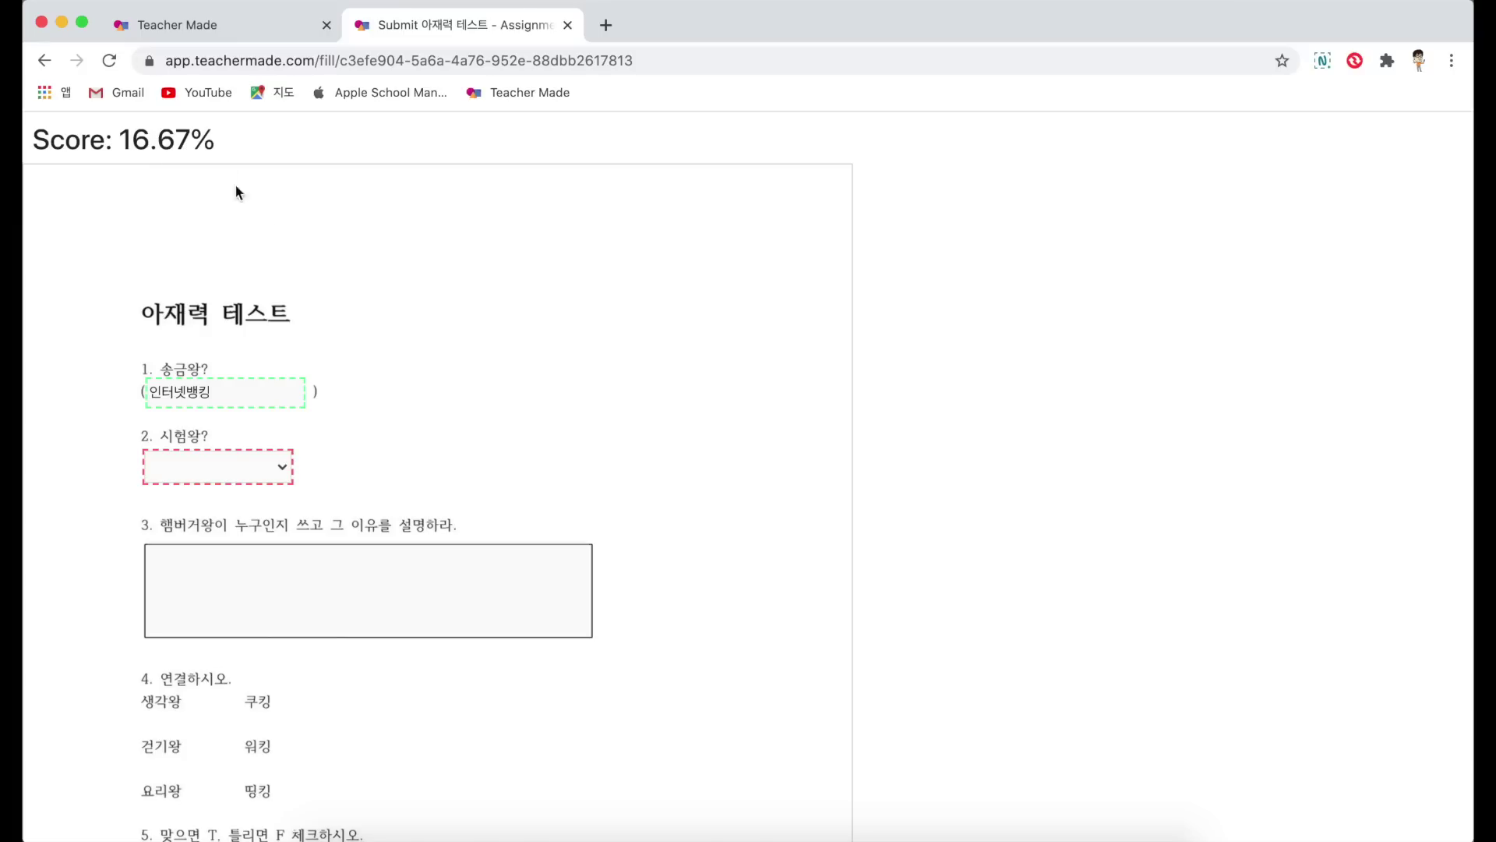
pyautogui.scroll(-3, 379, 311)
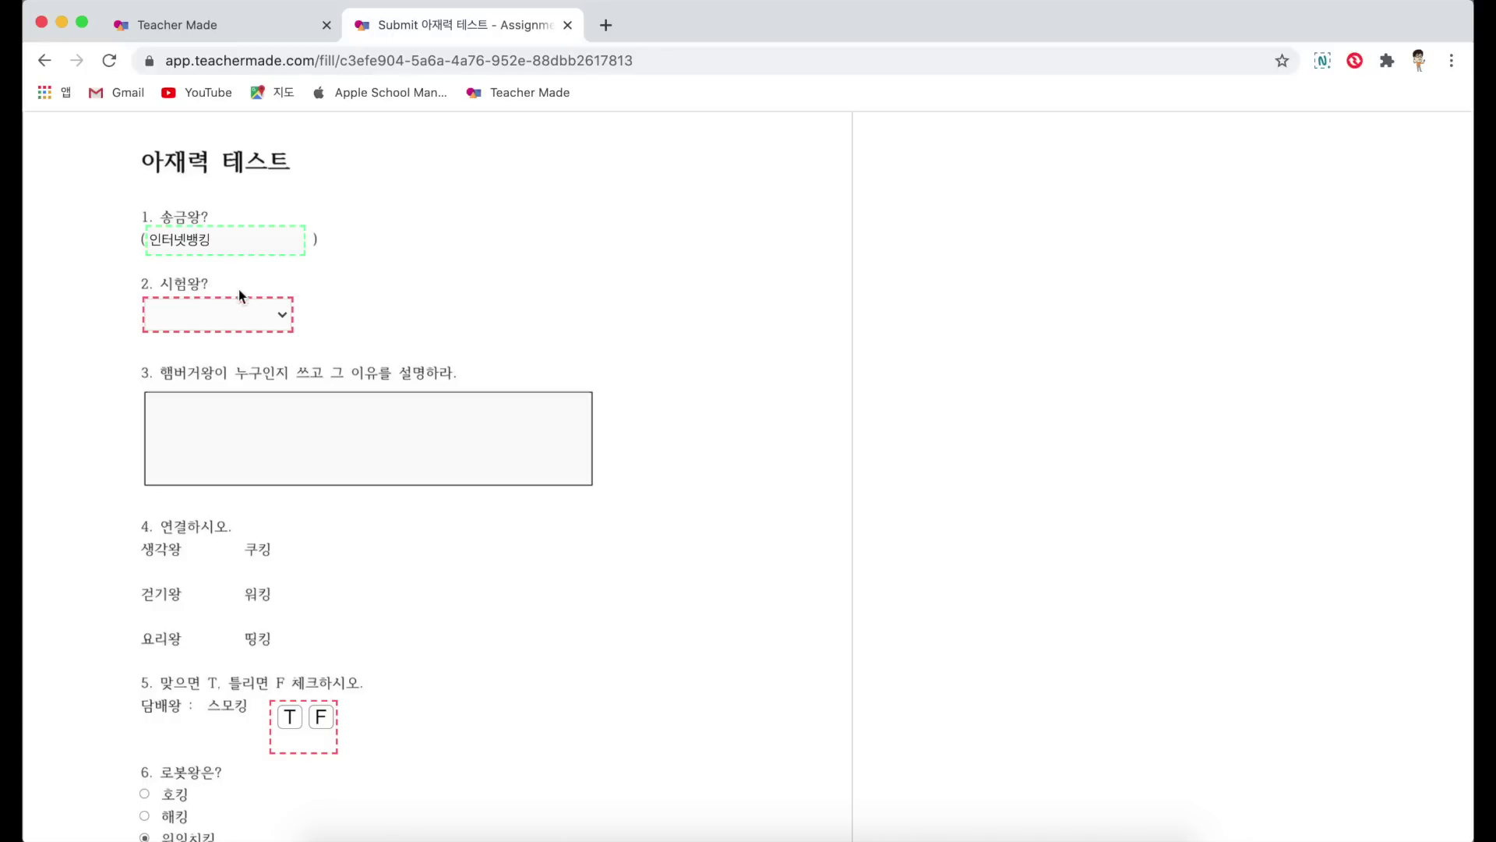
pyautogui.scroll(-2, 255, 312)
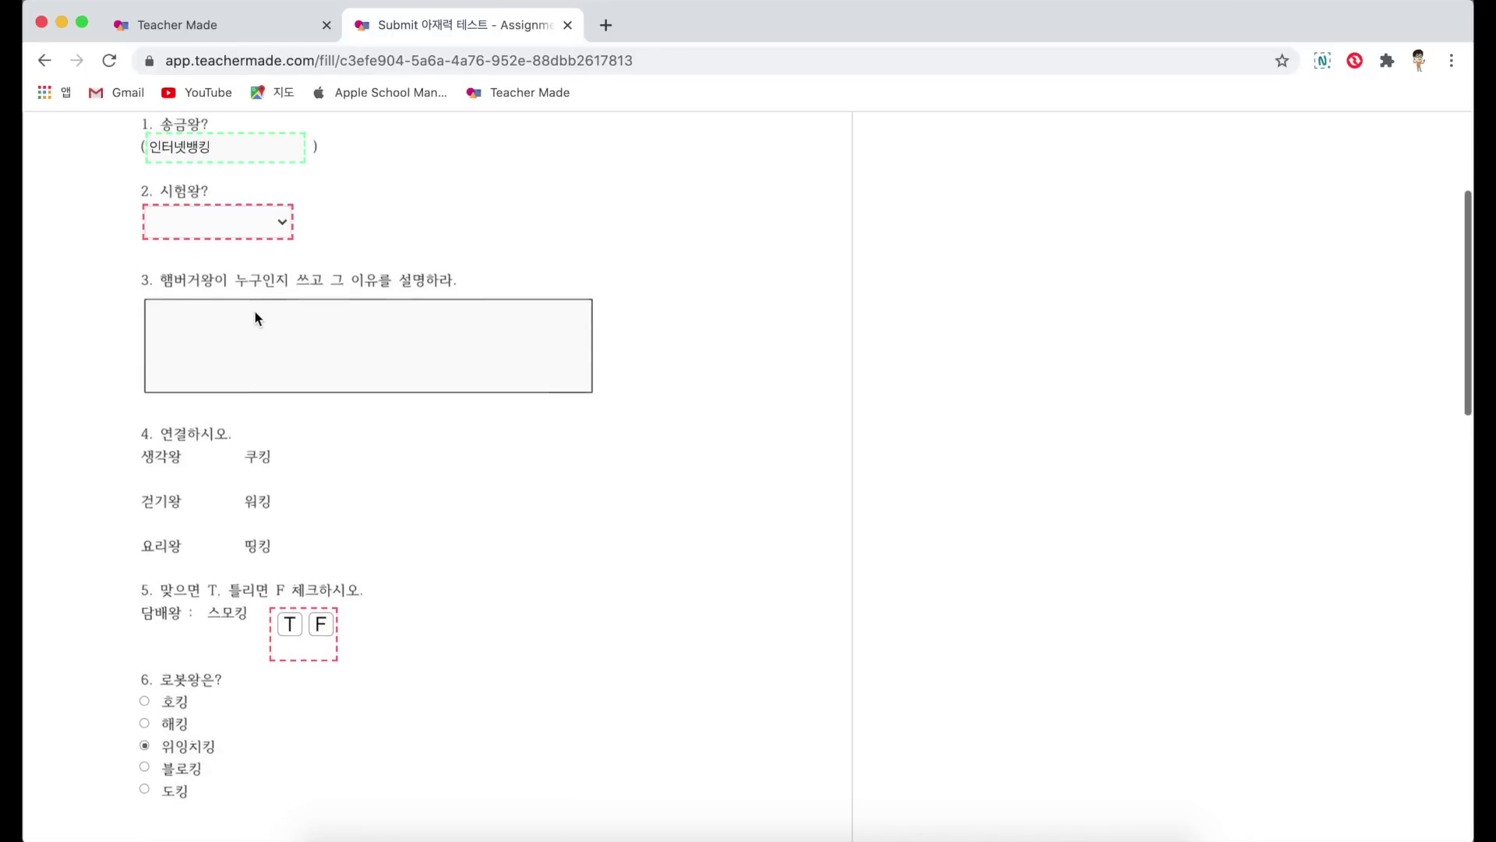
pyautogui.scroll(-3, 256, 313)
pyautogui.scroll(-4, 299, 499)
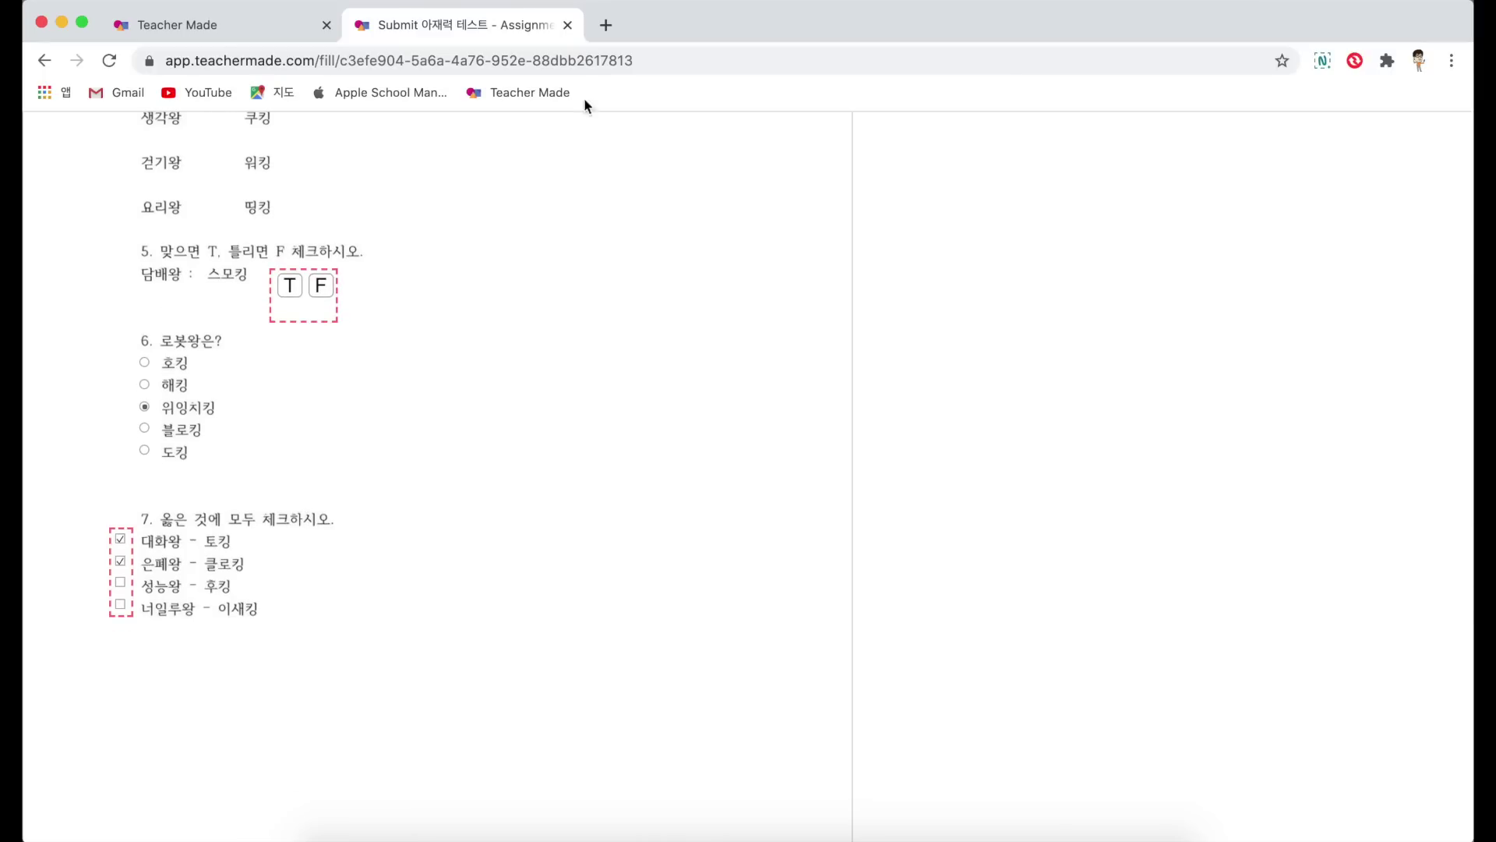
pyautogui.click(648, 62)
pyautogui.write('https://app.teachermade.com/begin/2ea1caf8-7411-434b-bbfc-826a07062690')
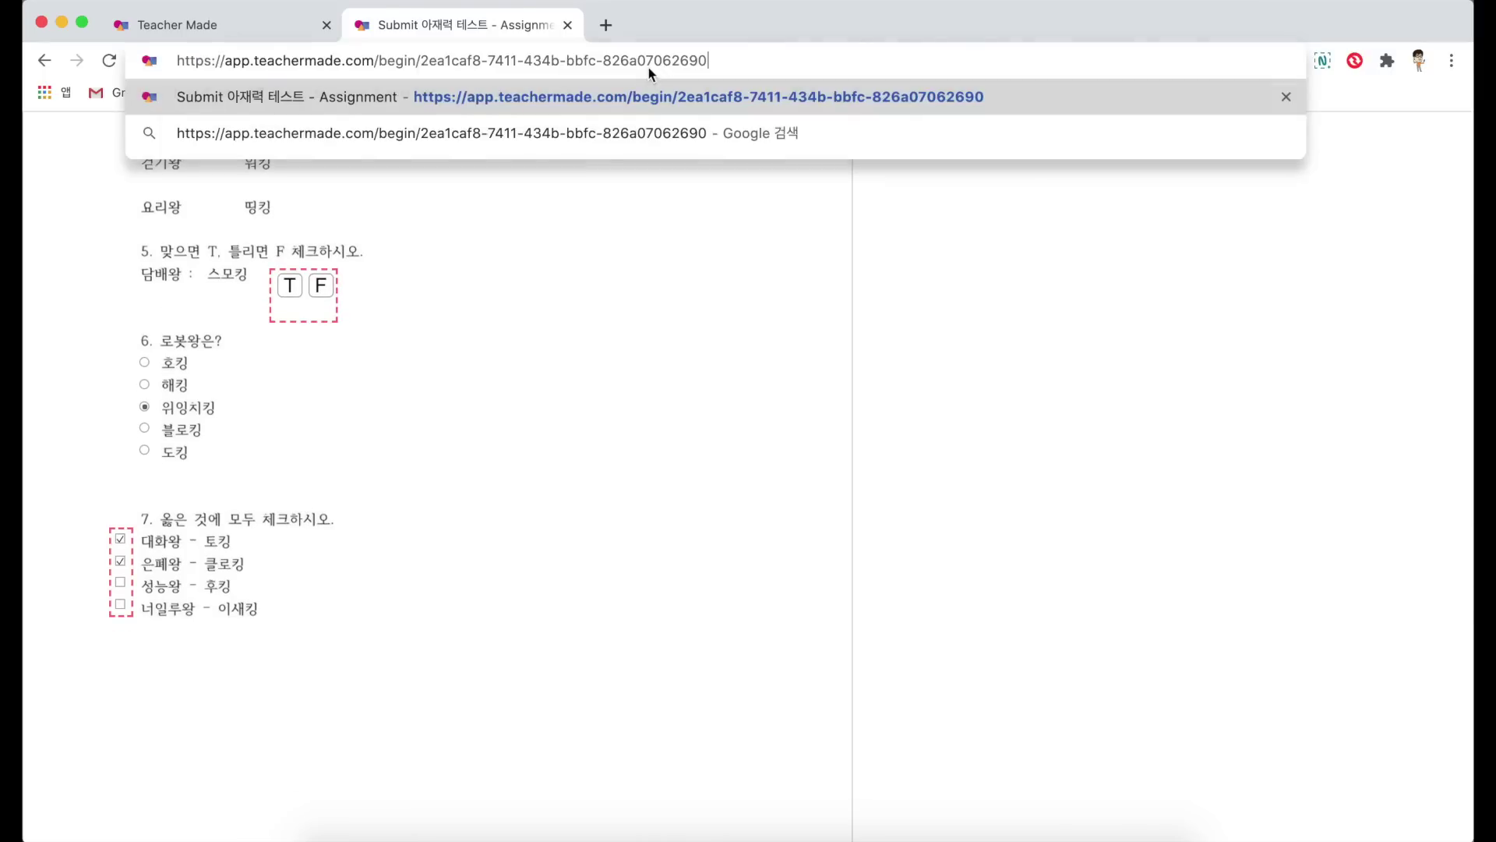
# Step: Load the share link and start the test under a second student name
pyautogui.press('Return')
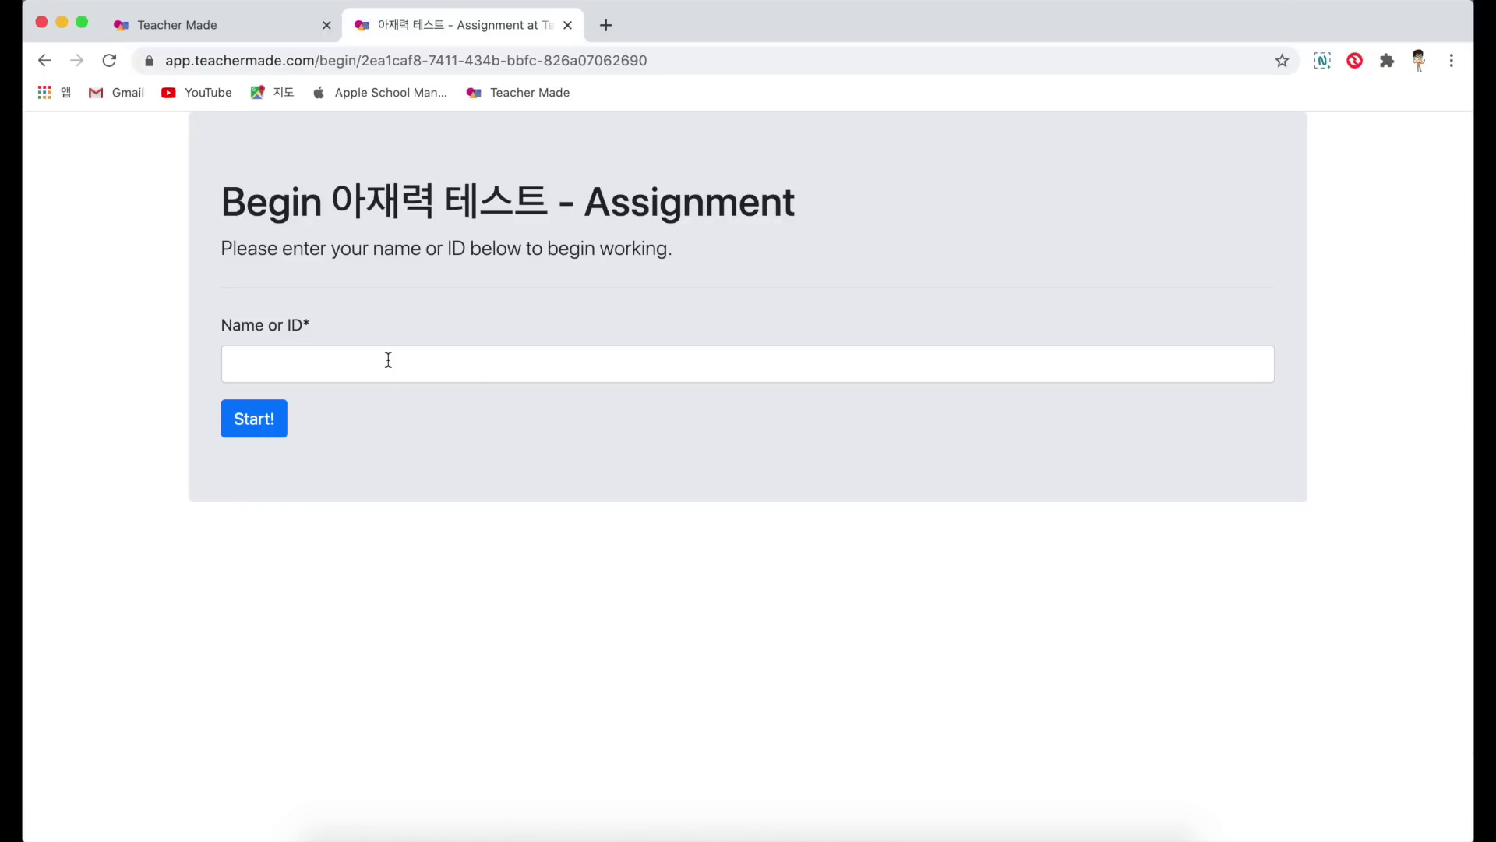
pyautogui.click(388, 360)
pyautogui.write('또 장손새')
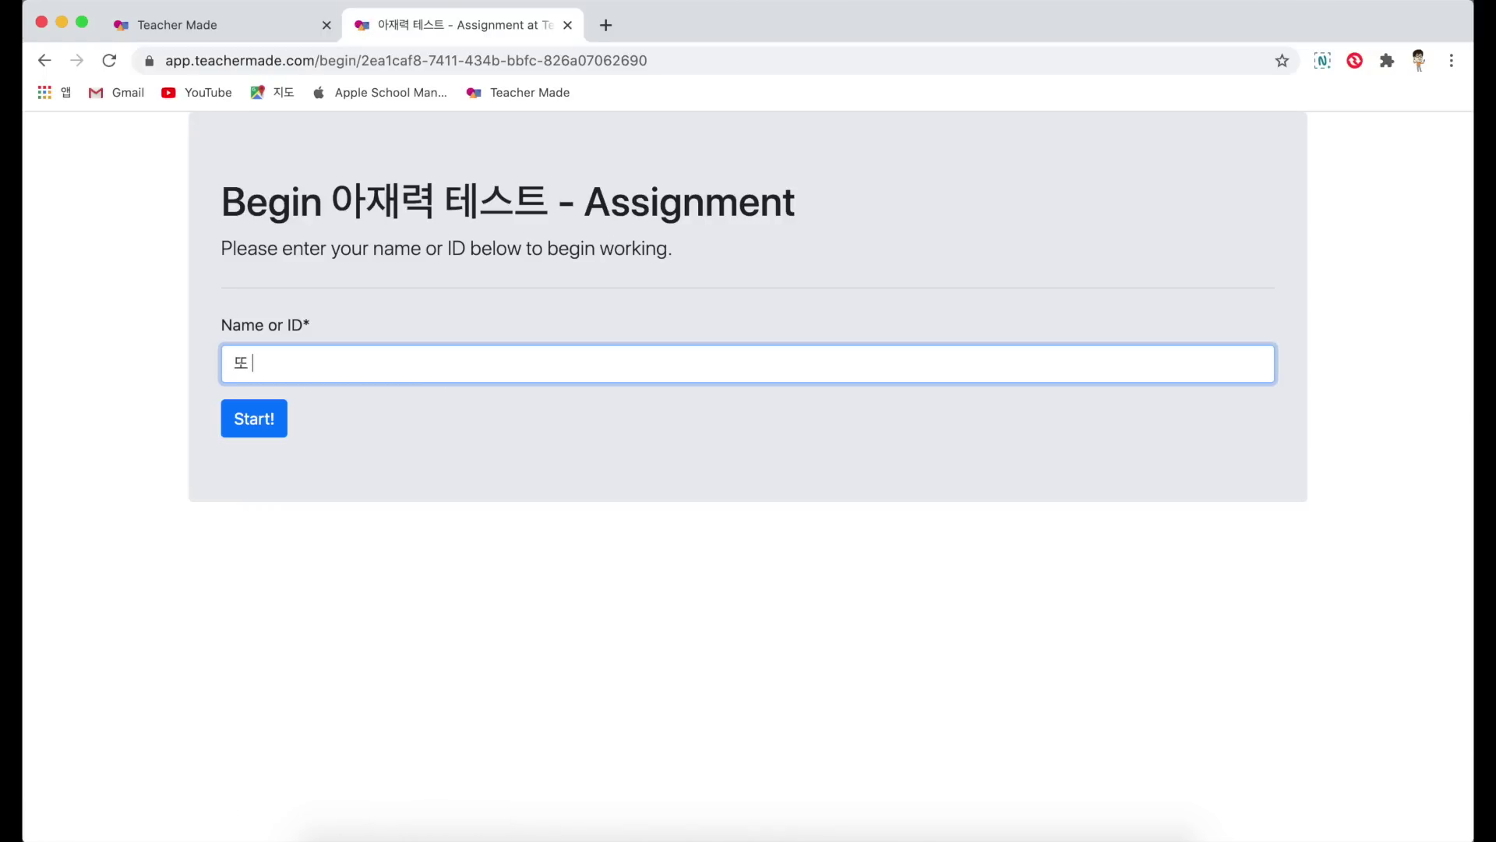
pyautogui.write('ㅇ')
pyautogui.click(269, 426)
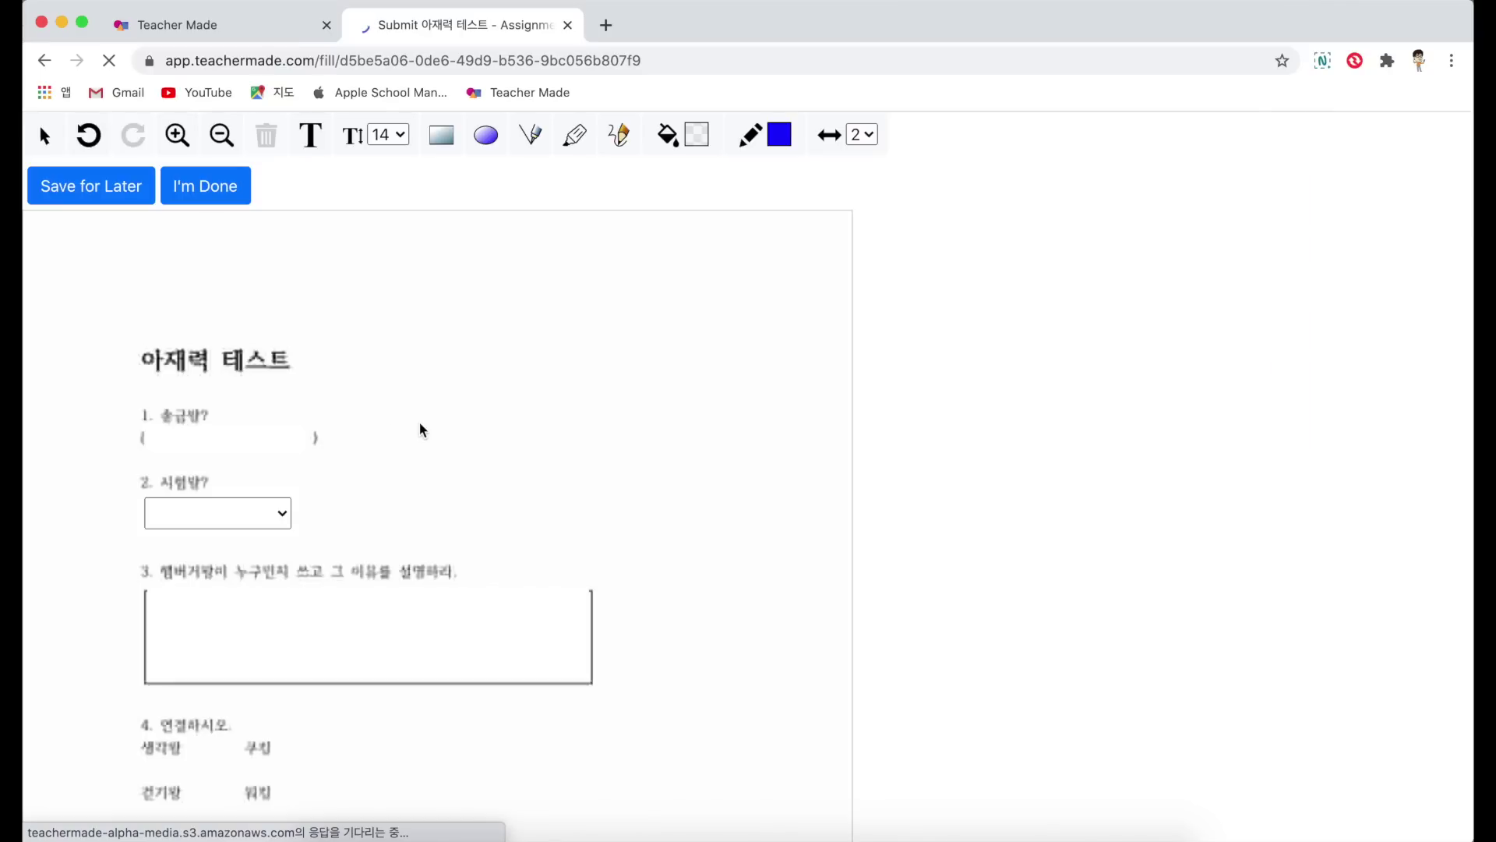
# Step: Answer question 2 with 마킹 and save the test for later
pyautogui.click(260, 515)
pyautogui.click(244, 551)
pyautogui.scroll(-15, 244, 551)
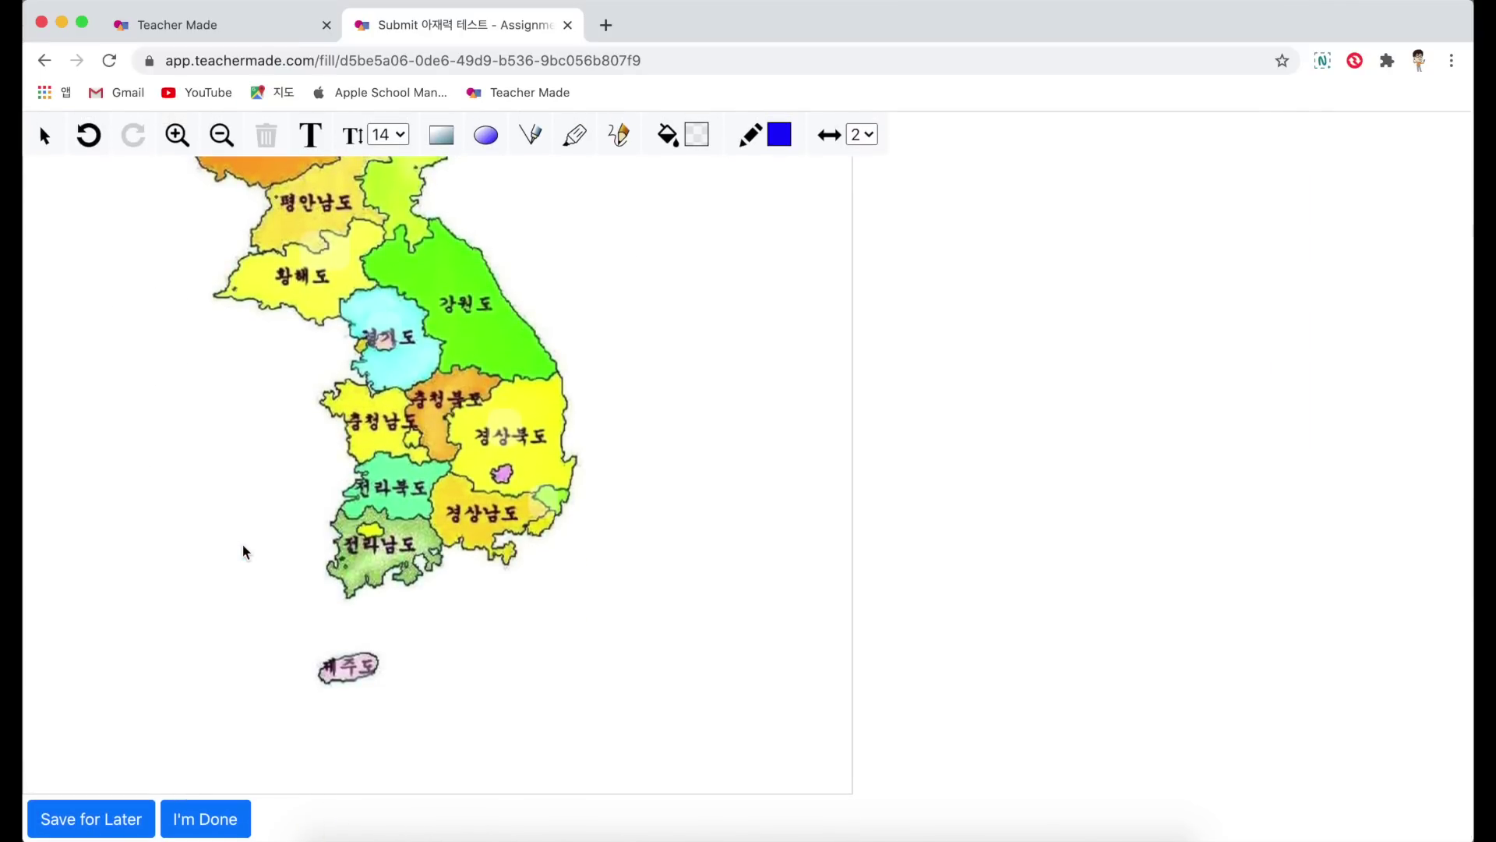
pyautogui.scroll(15, 244, 551)
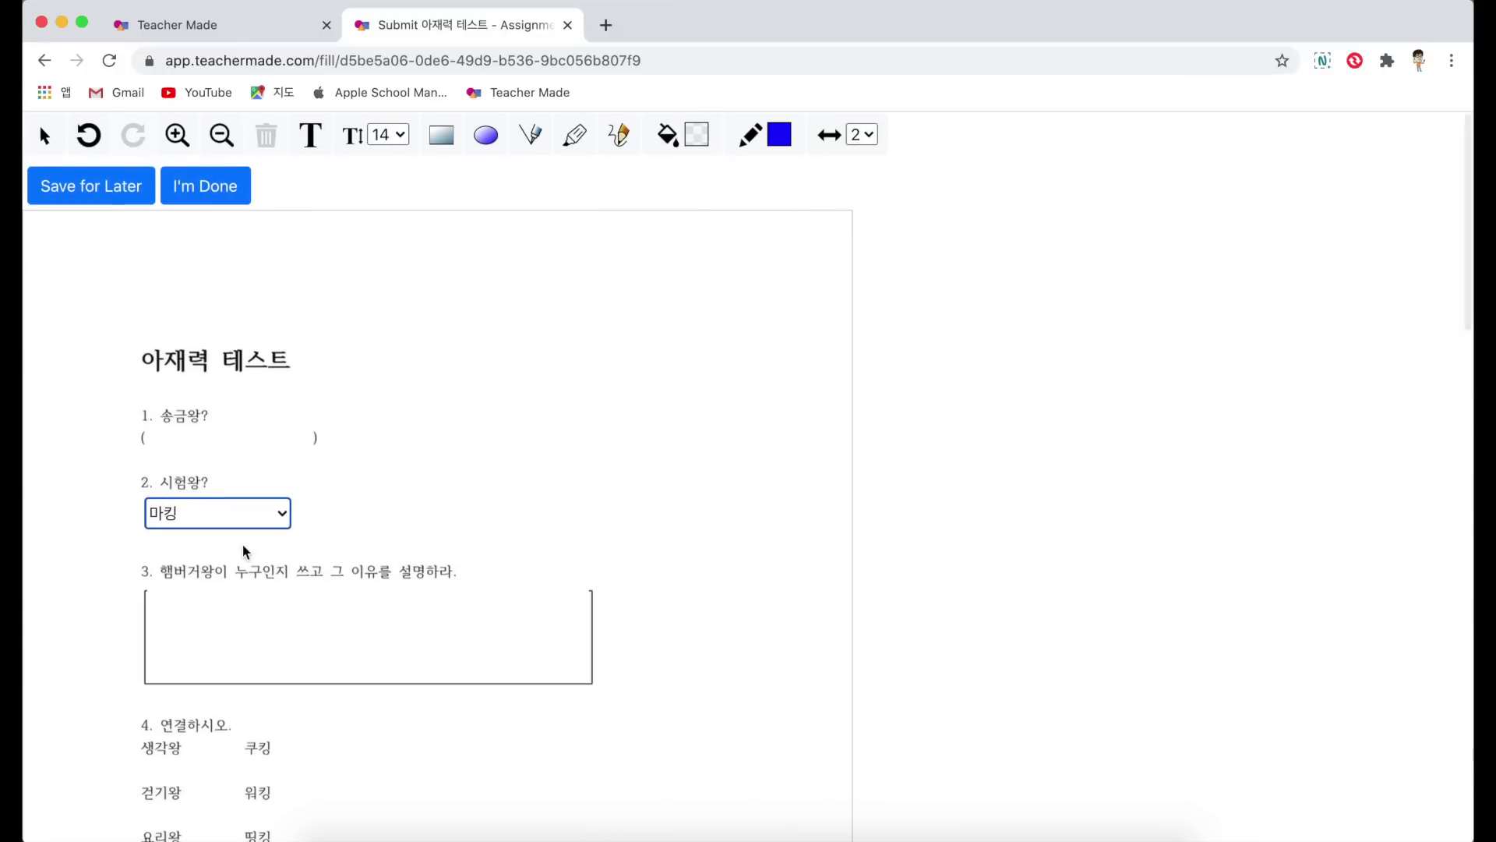
pyautogui.scroll(-15, 244, 551)
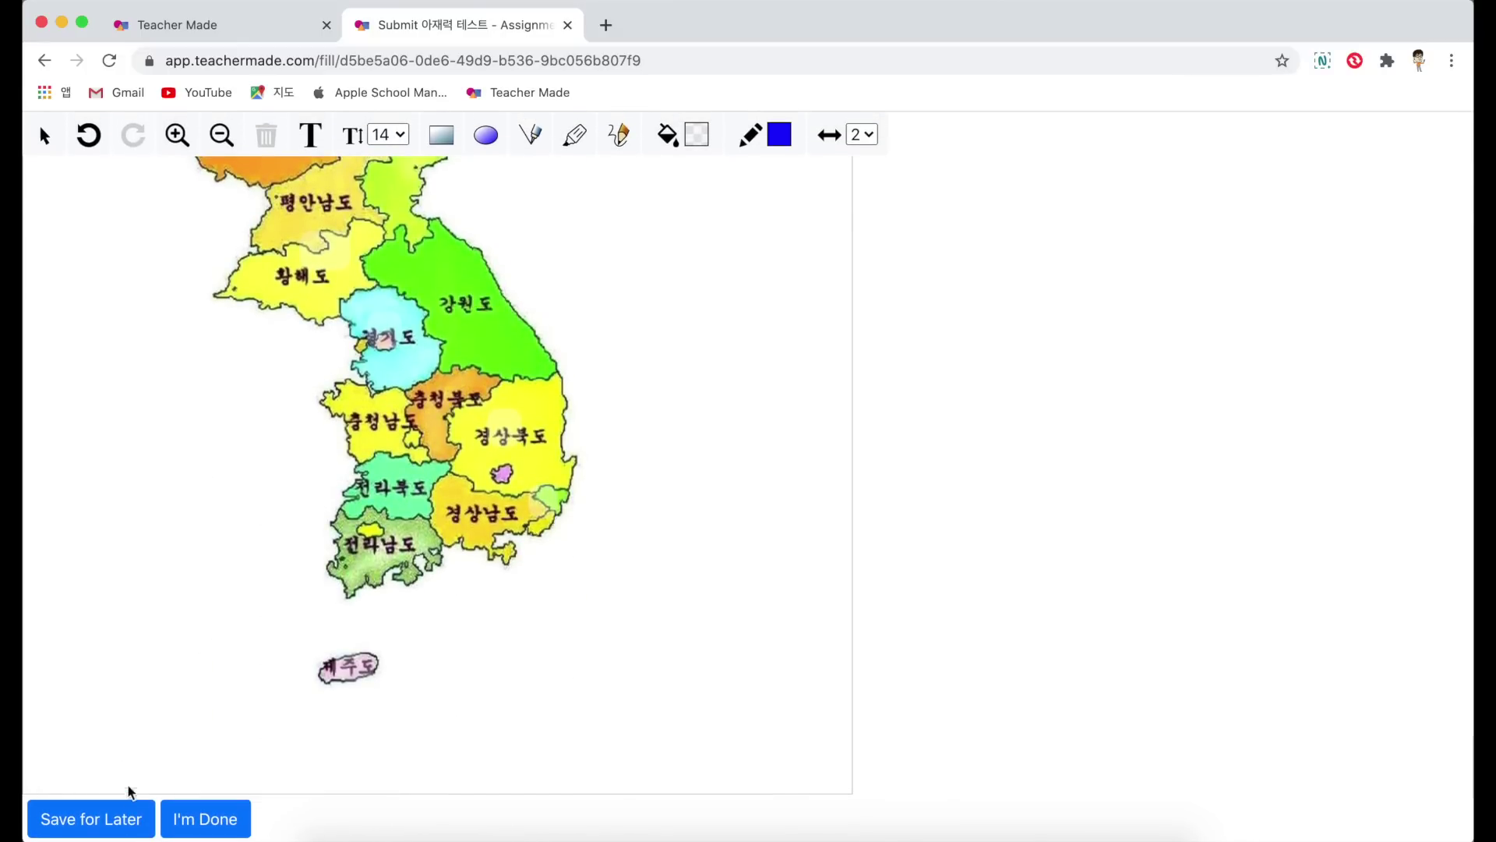
pyautogui.click(124, 815)
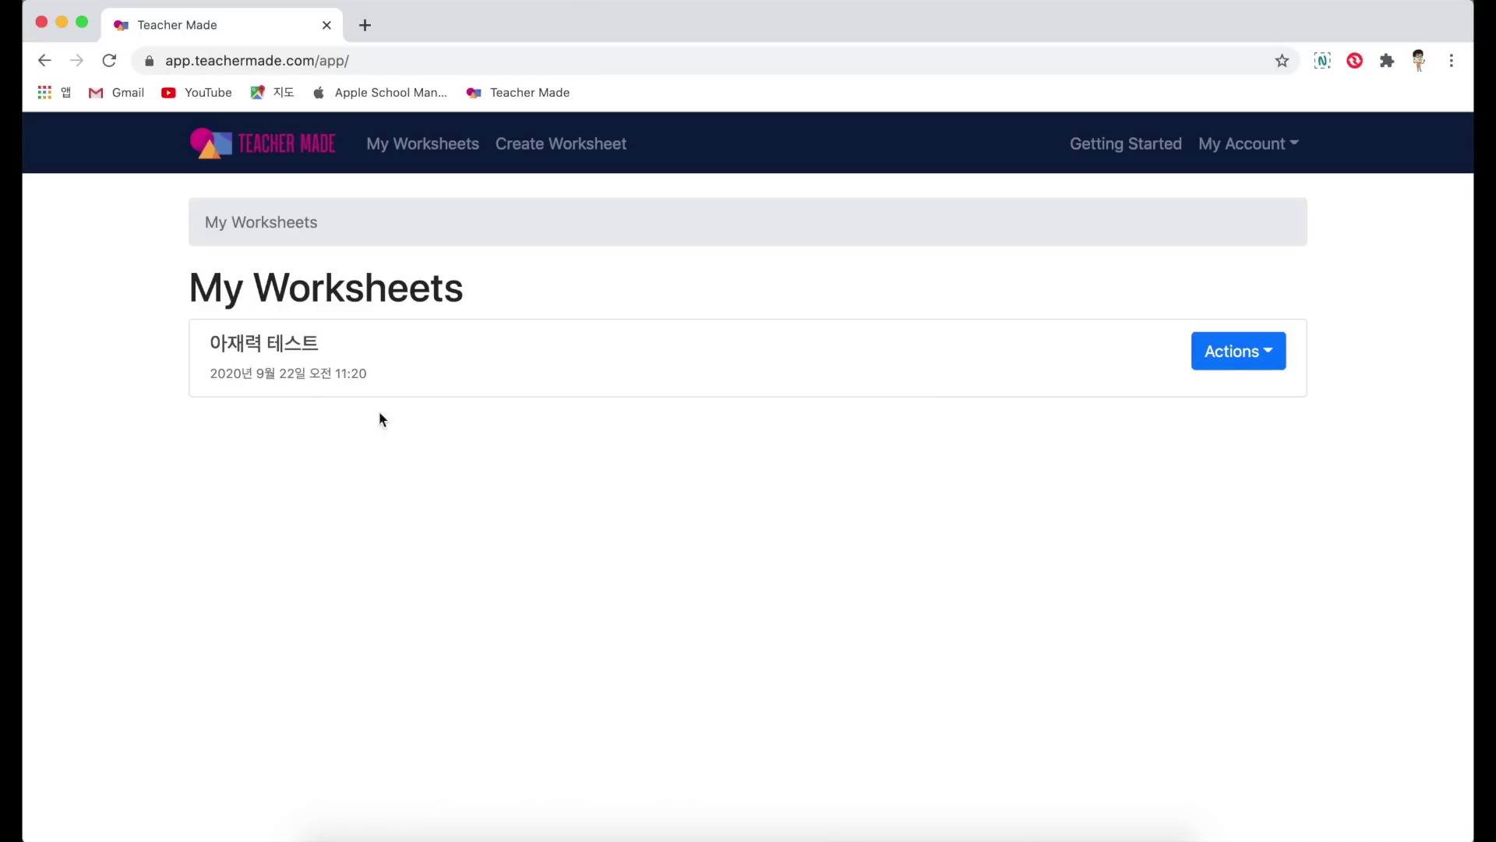
# Step: Open the 아재력 테스트 assignment's submissions list showing the 41.67% and 16.67% scores
pyautogui.click(263, 344)
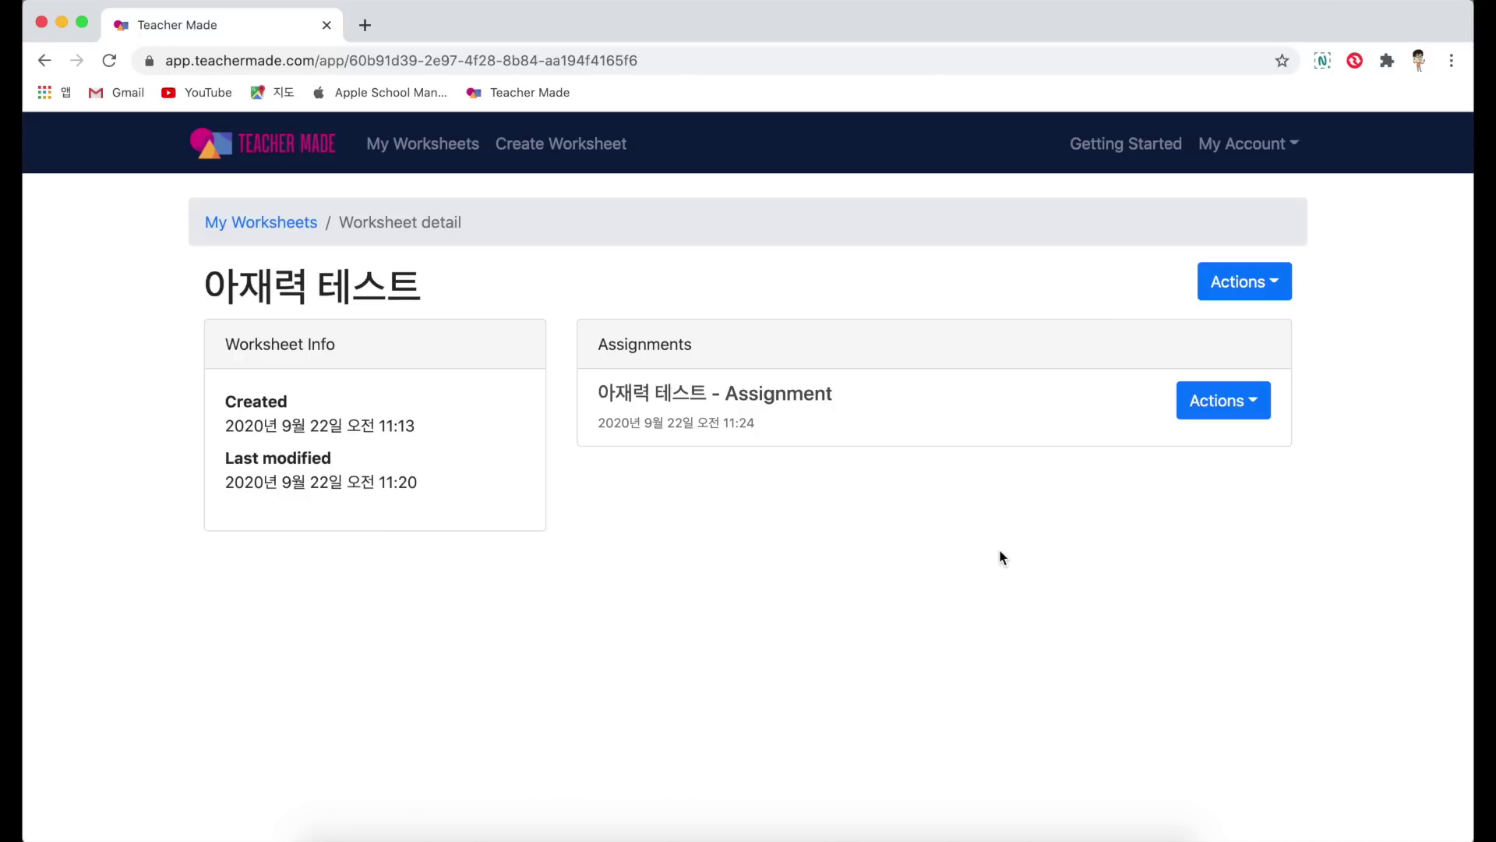
pyautogui.click(773, 406)
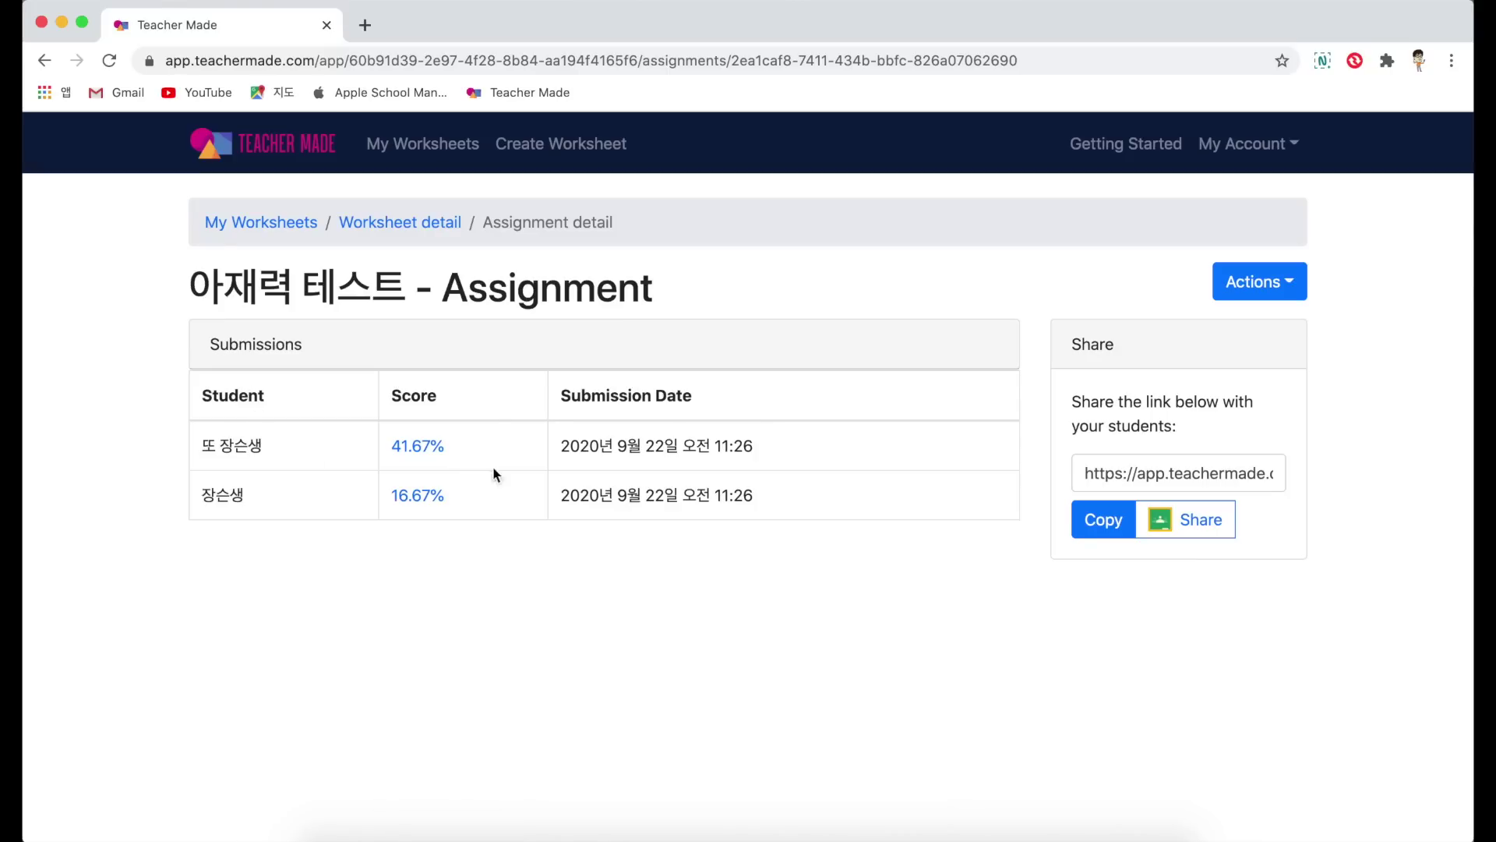
pyautogui.moveTo(629, 446); pyautogui.dragTo(733, 446)
pyautogui.moveTo(600, 495); pyautogui.dragTo(744, 491)
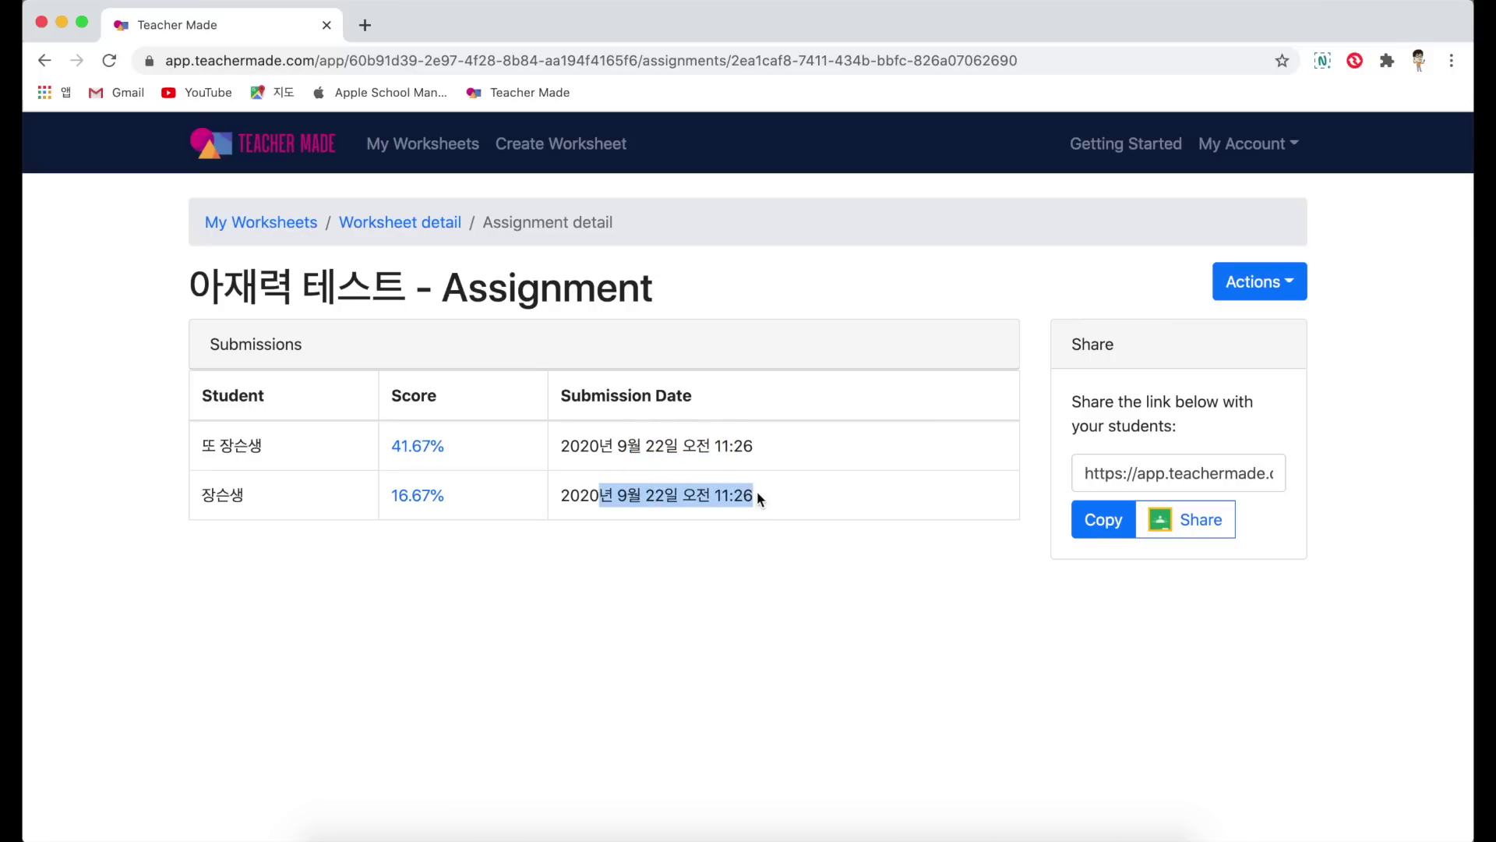
pyautogui.click(621, 605)
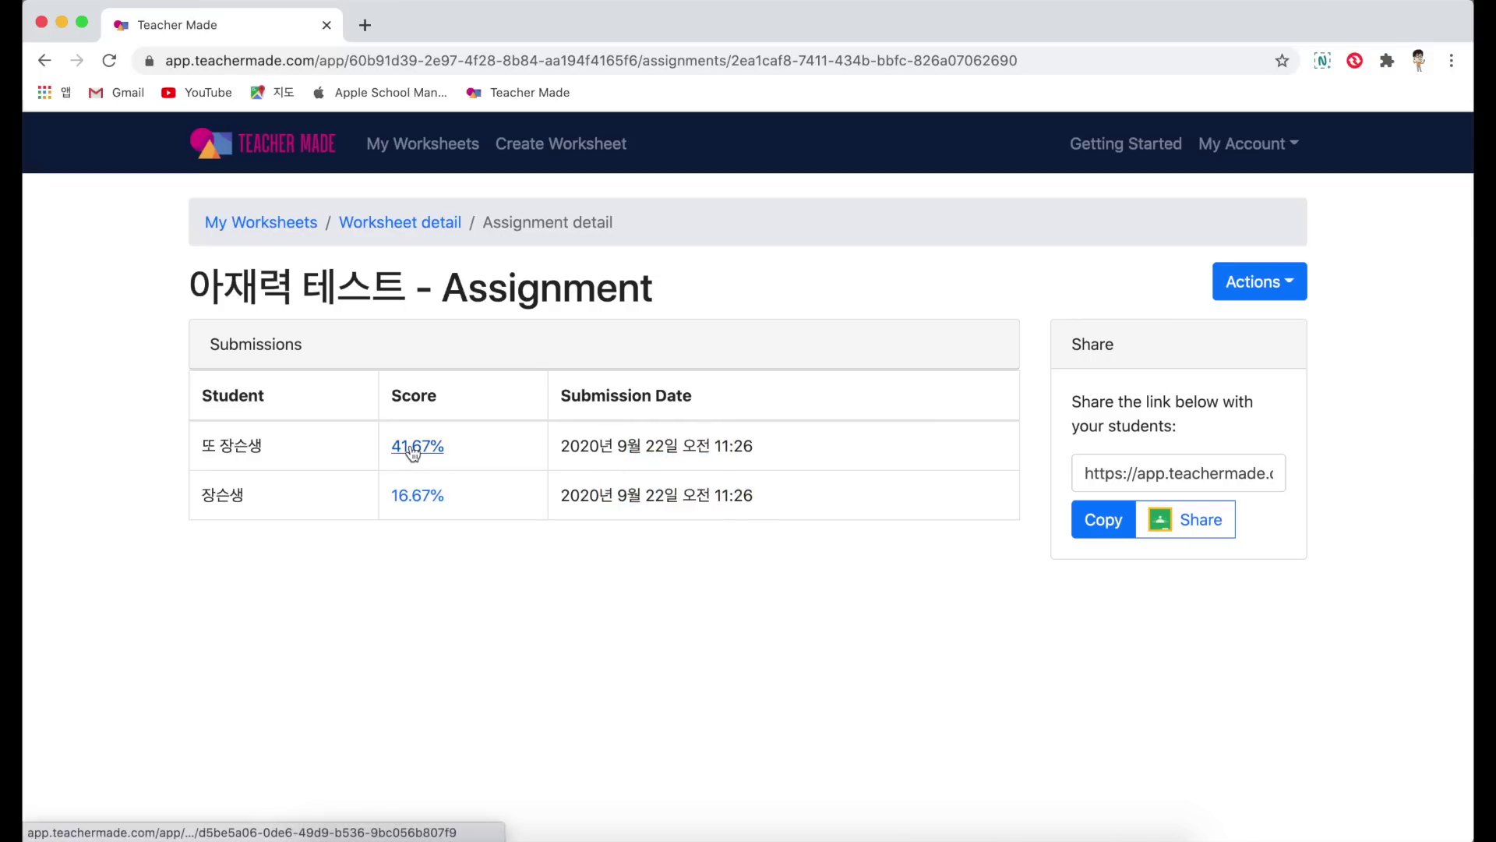
# Step: Review the 41.67% submission in detail, then close the review
pyautogui.click(413, 449)
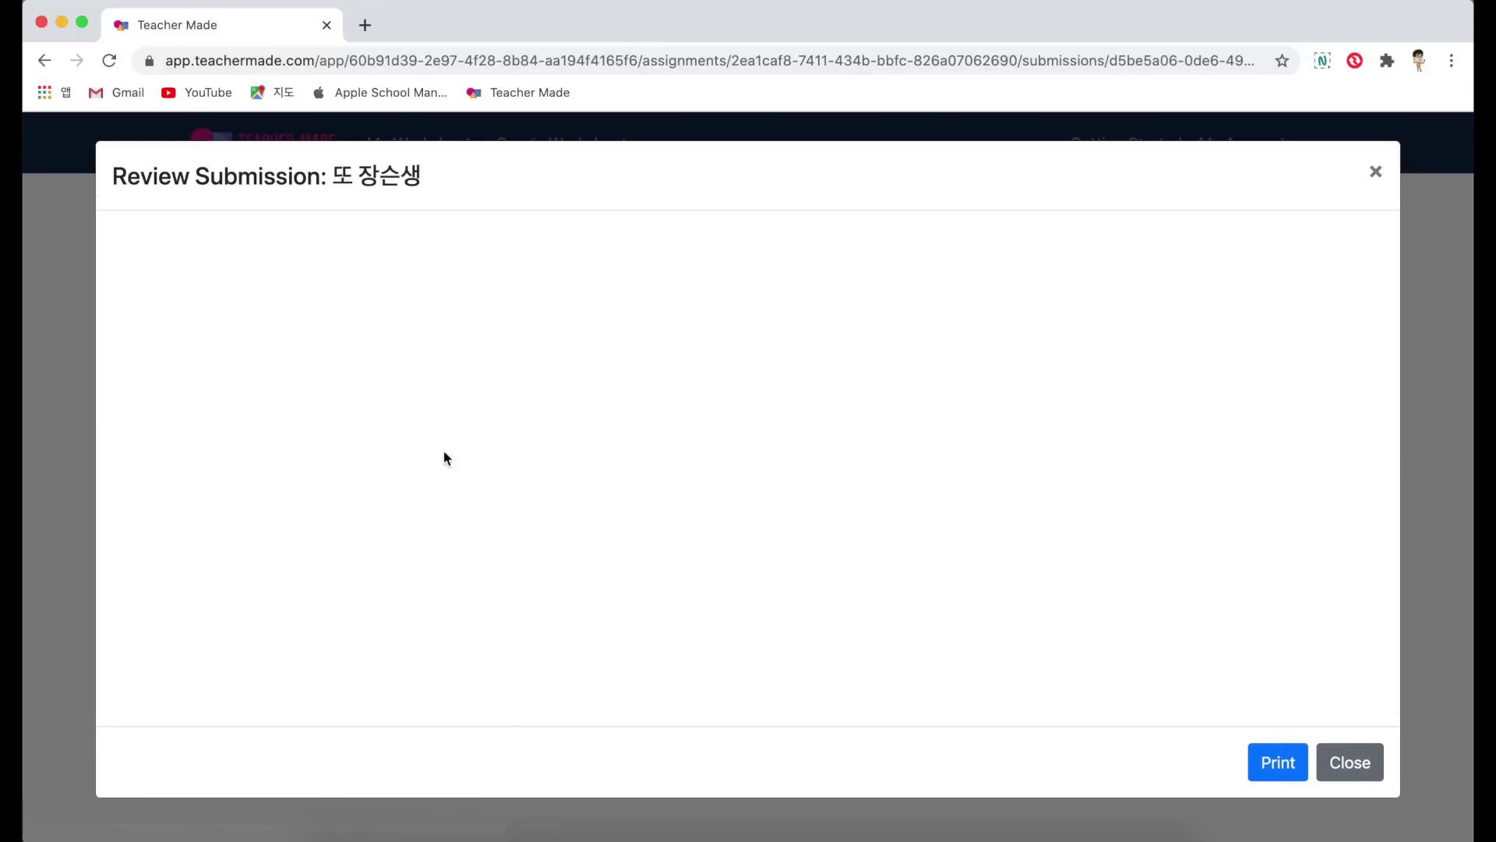
pyautogui.scroll(-5, 693, 480)
pyautogui.scroll(-15, 692, 480)
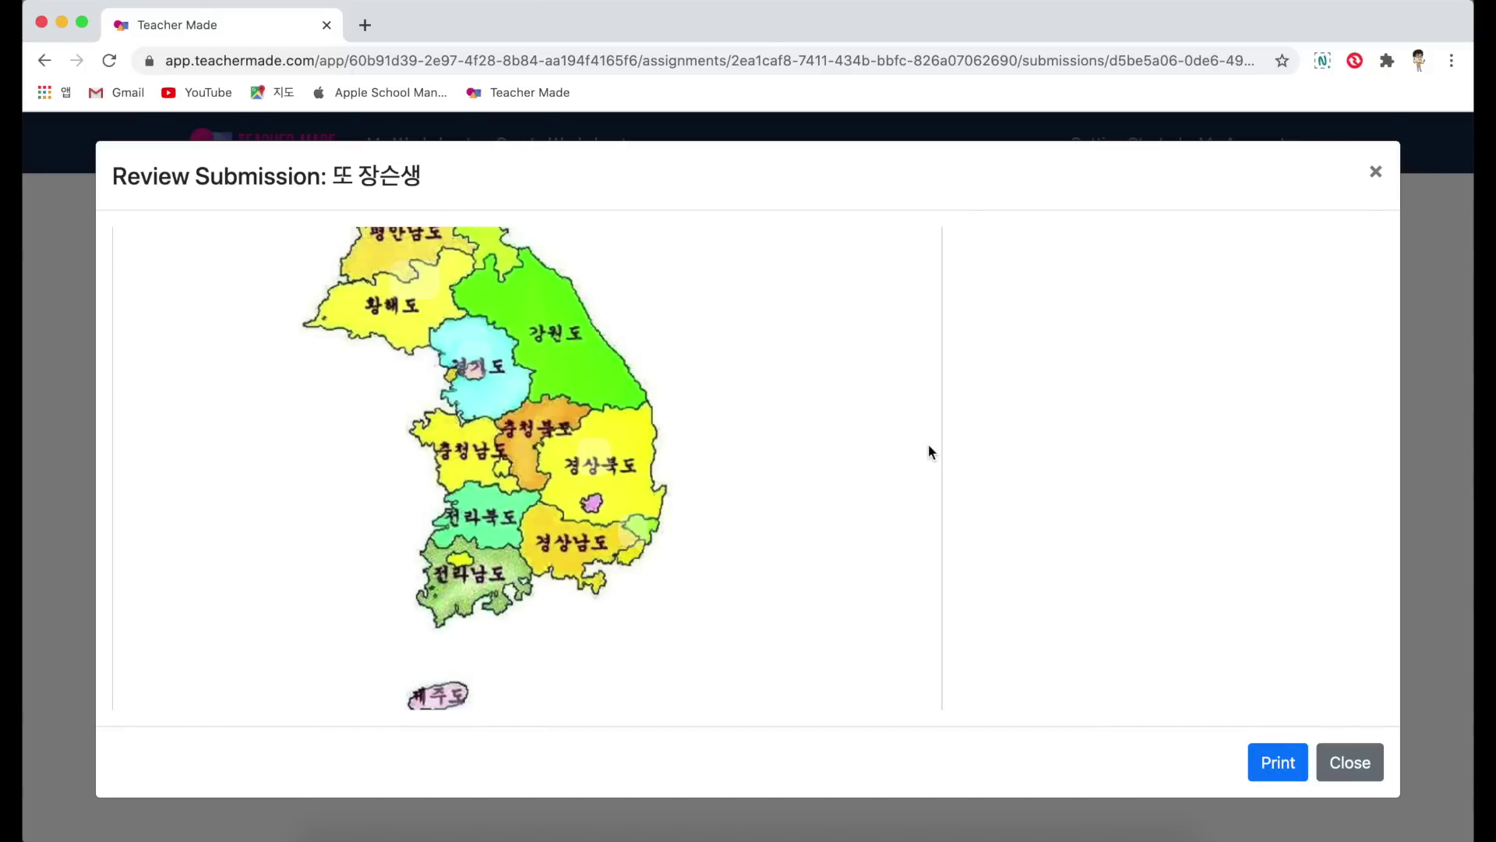
pyautogui.scroll(20, 929, 452)
pyautogui.click(1376, 173)
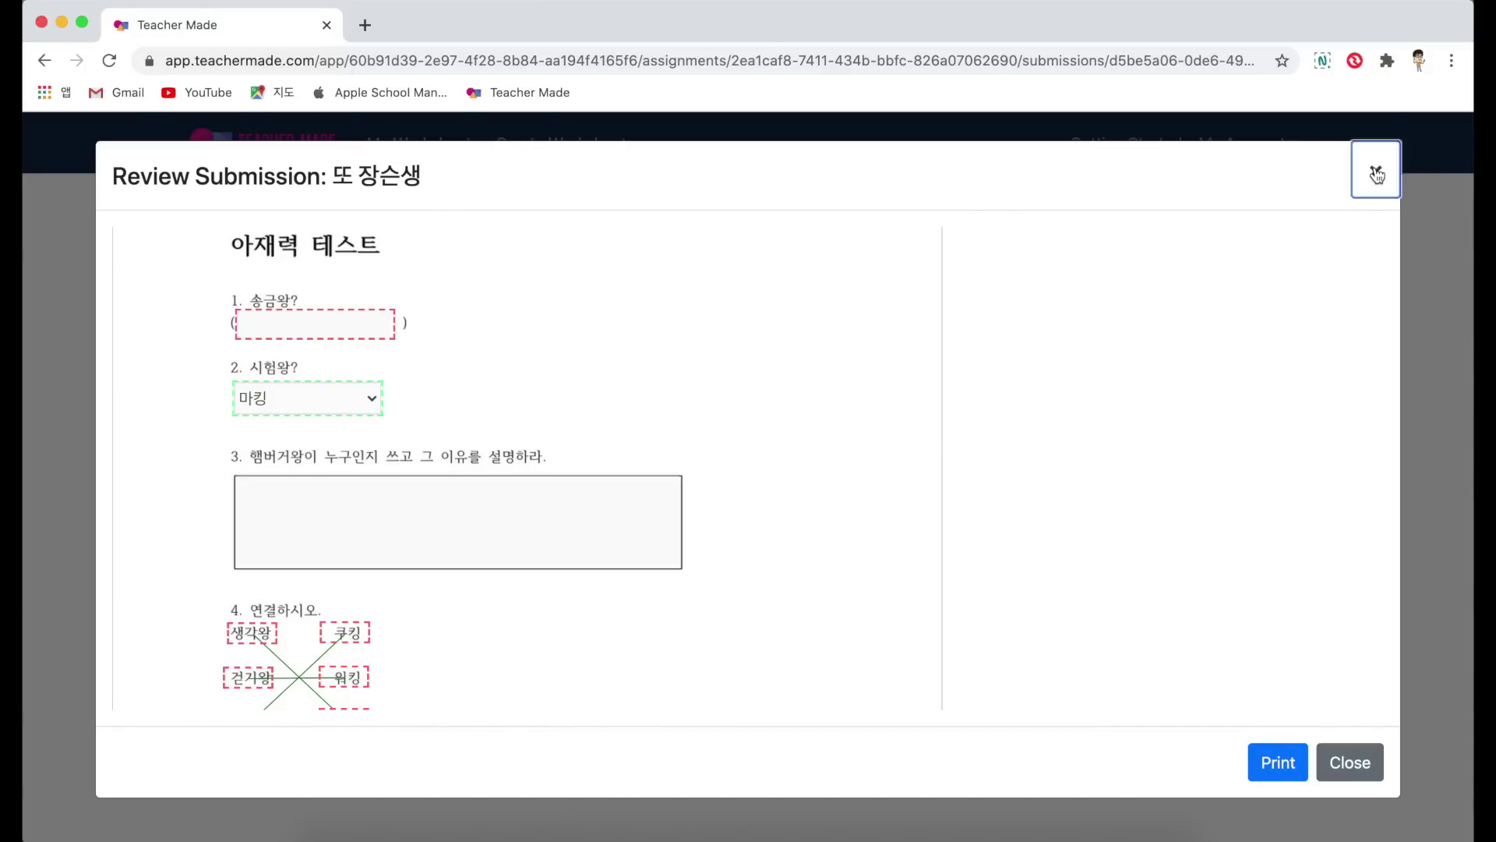